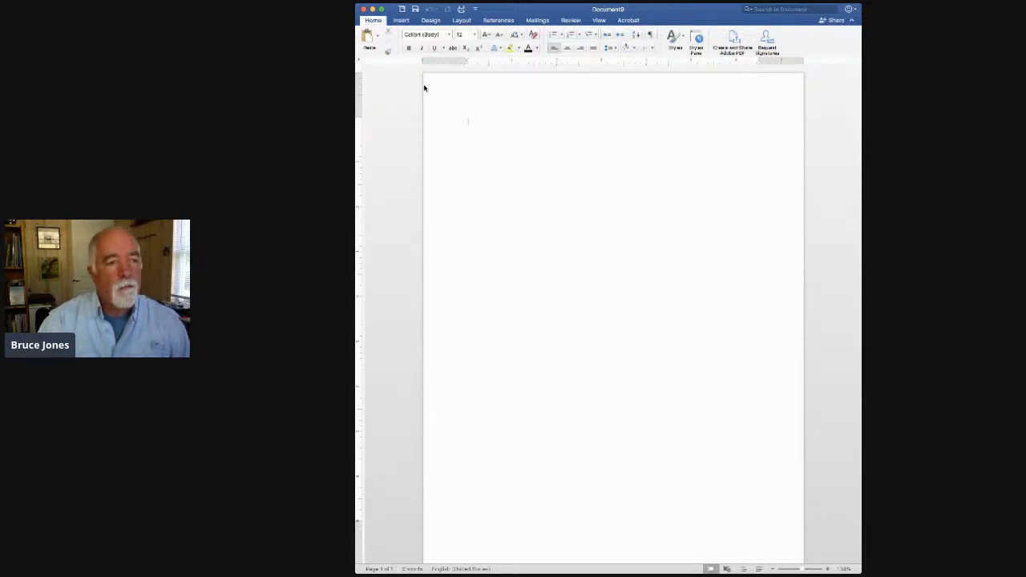
Step: Paste the Workbook Masterclass banner image into the page header and add a blank line below it
{"action": "double_click", "coordinate": [454, 98]}
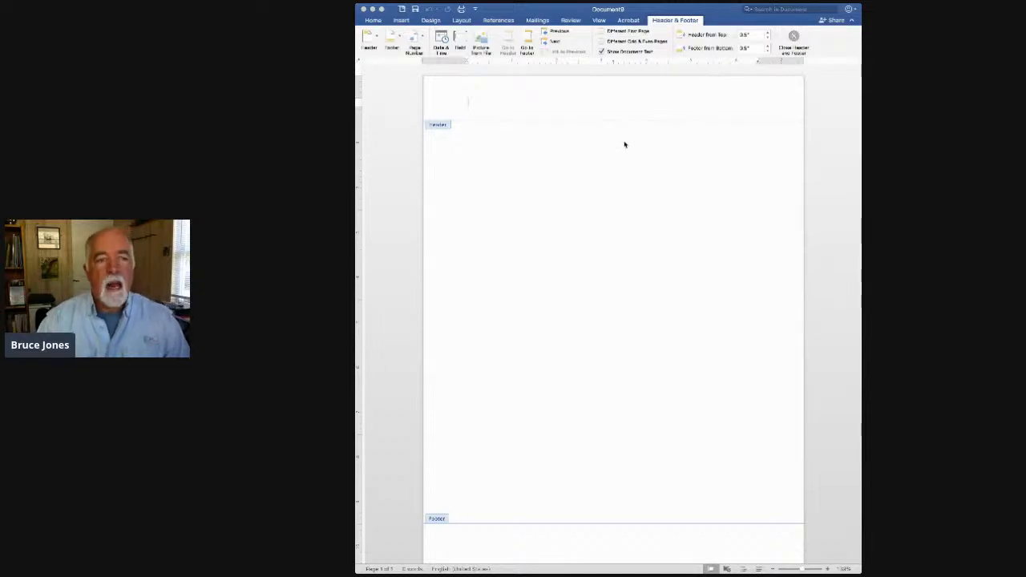
{"action": "key", "text": "super+v"}
{"action": "left_click", "coordinate": [761, 135]}
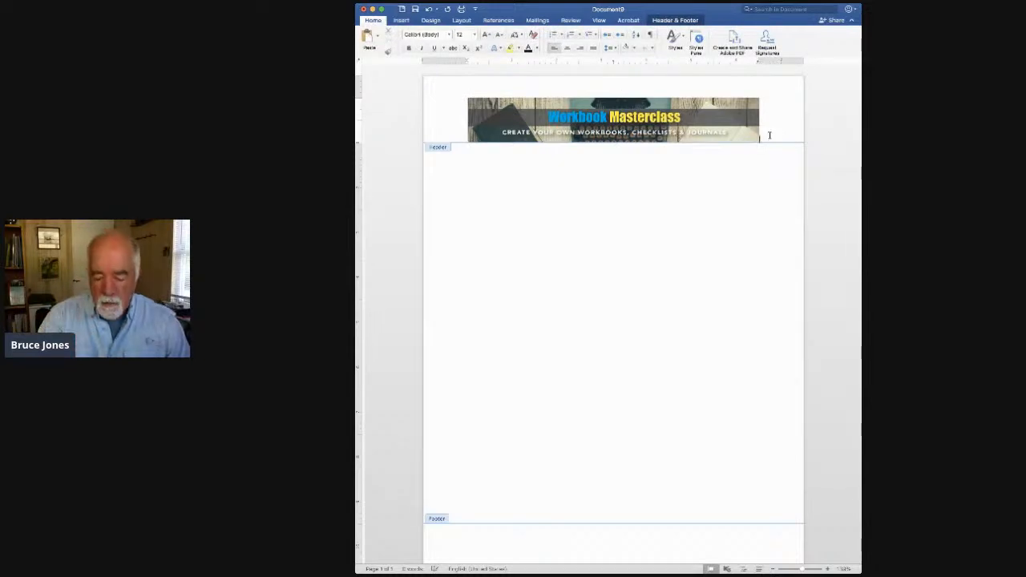
{"action": "key", "text": "Return"}
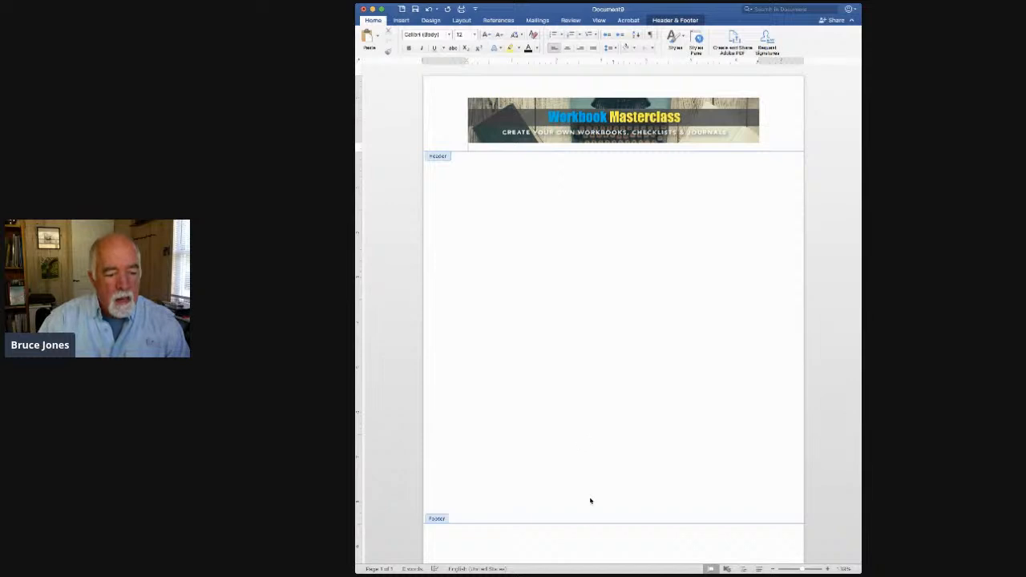
Step: Enter the footer line "© Copyright", the author's full name, and "2020 • BruceTheBookGuy.com"
{"action": "left_click", "coordinate": [604, 542]}
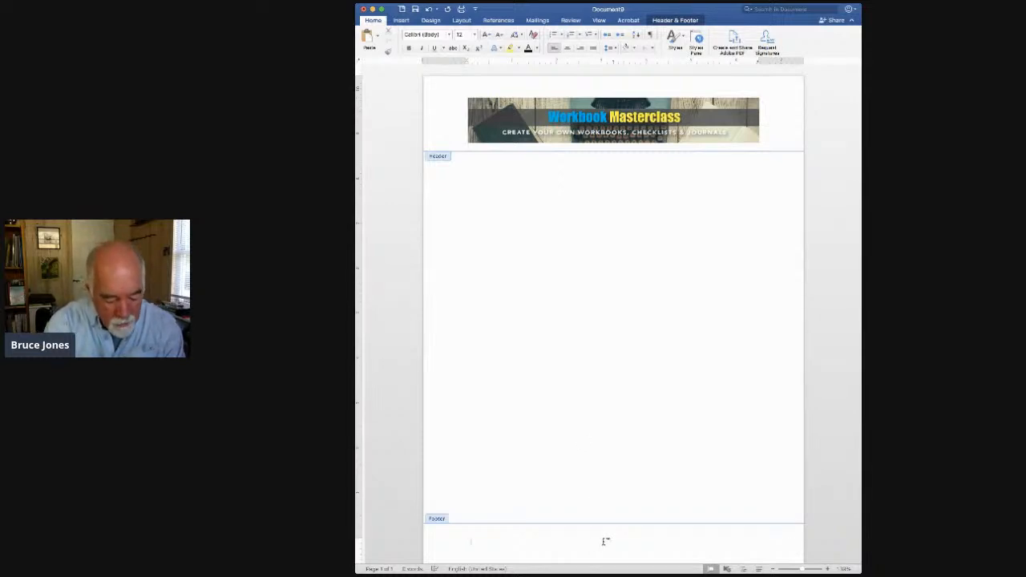
{"action": "type", "text": "©"}
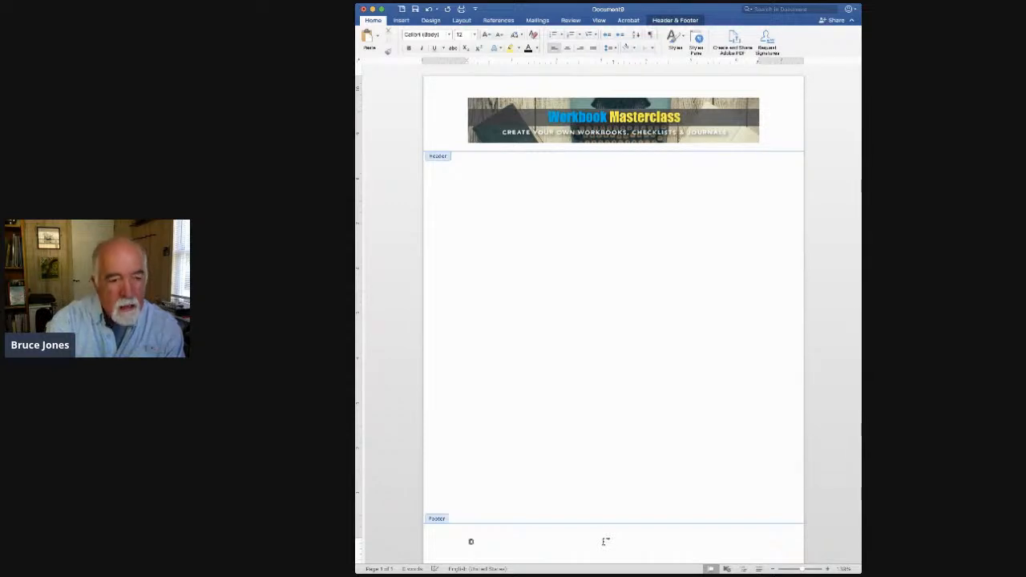
{"action": "type", "text": " Copyright"}
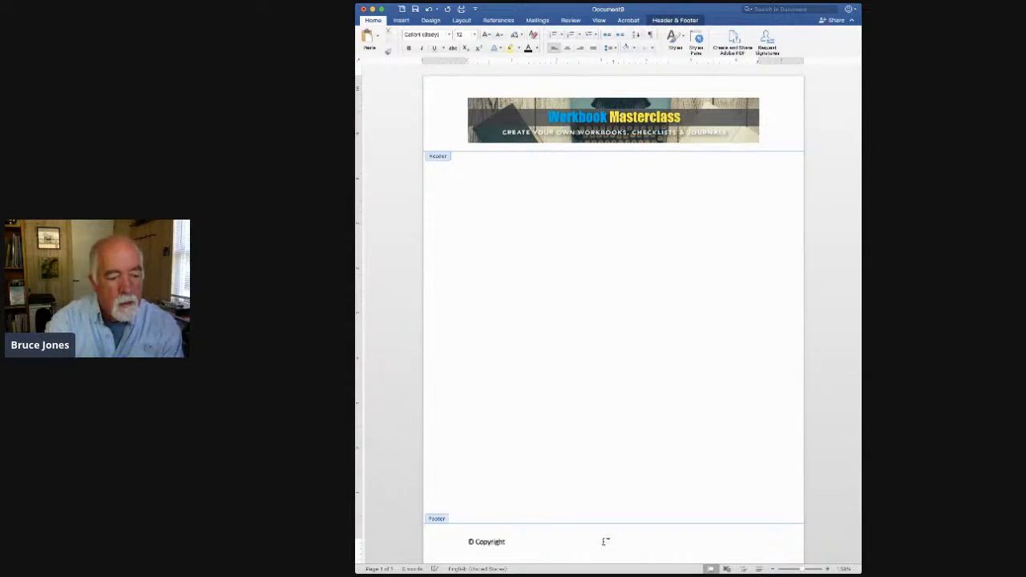
{"action": "type", "text": " J. Bruce J"}
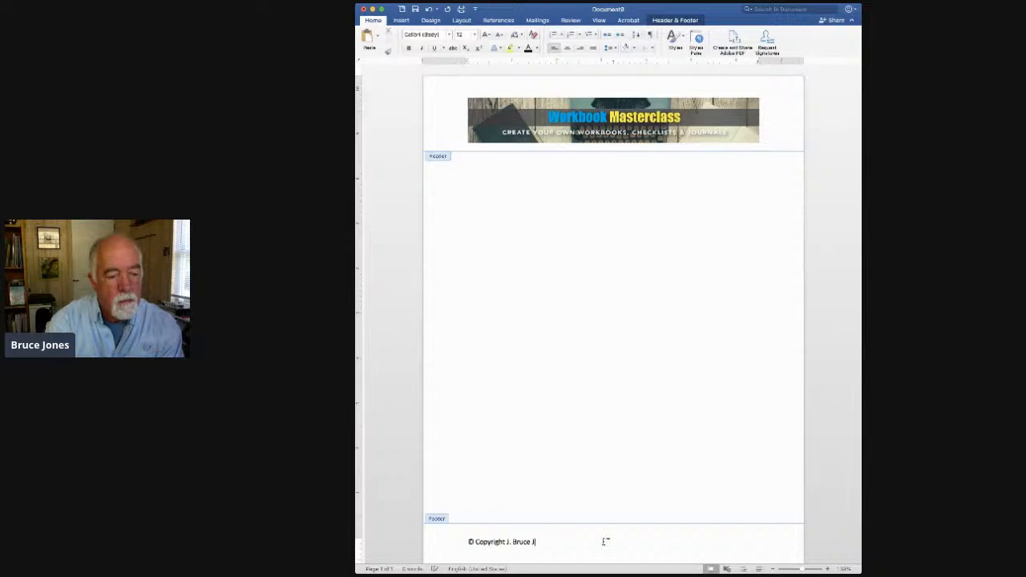
{"action": "type", "text": "ones 2020"}
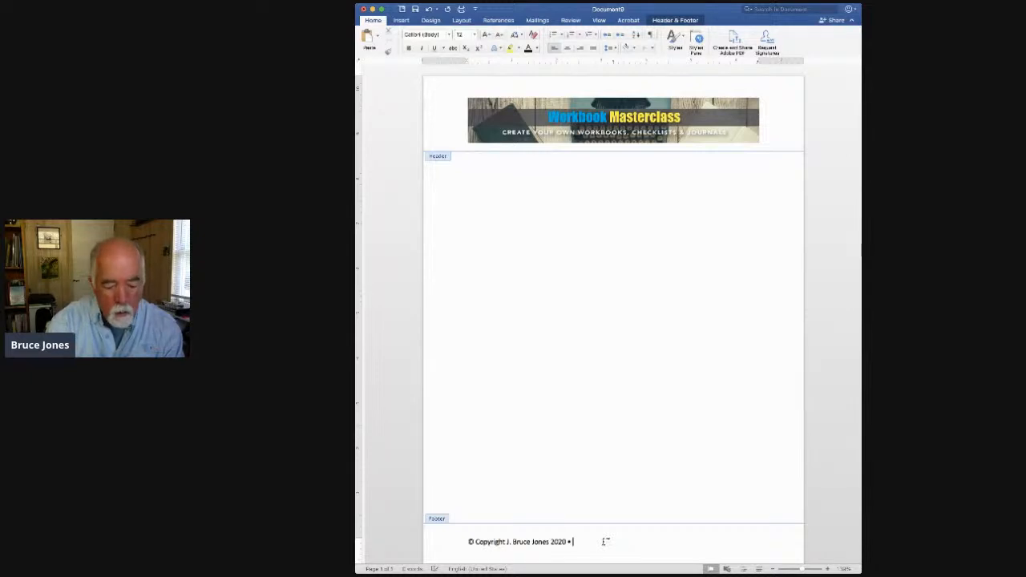
{"action": "type", "text": " • B"}
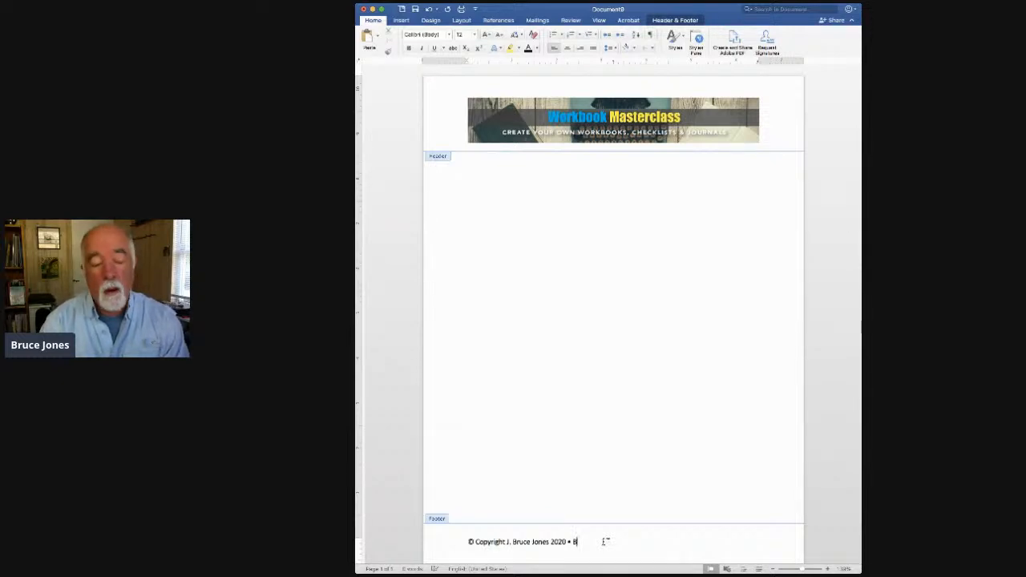
{"action": "type", "text": "ruce"}
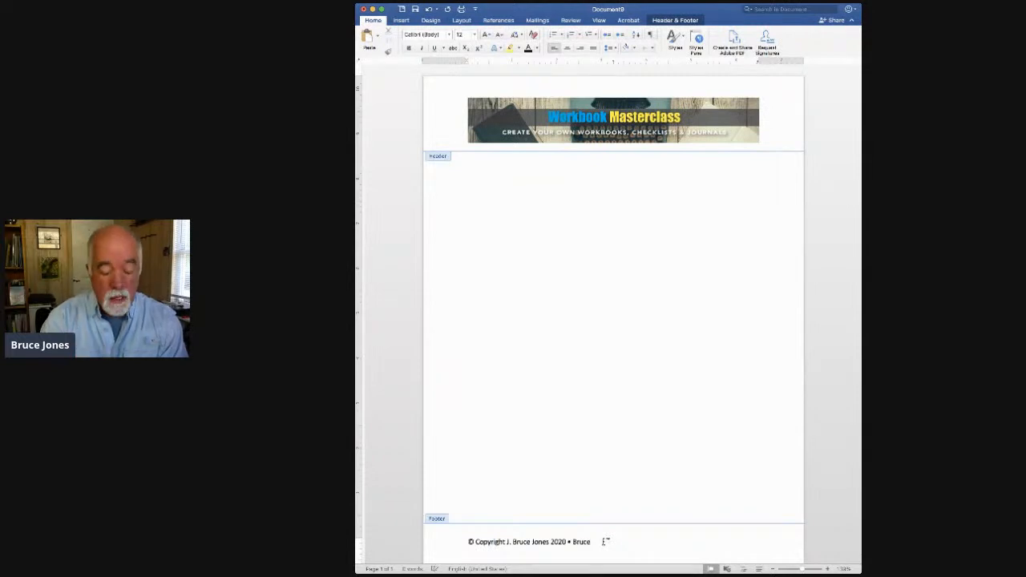
{"action": "type", "text": "TheBo"}
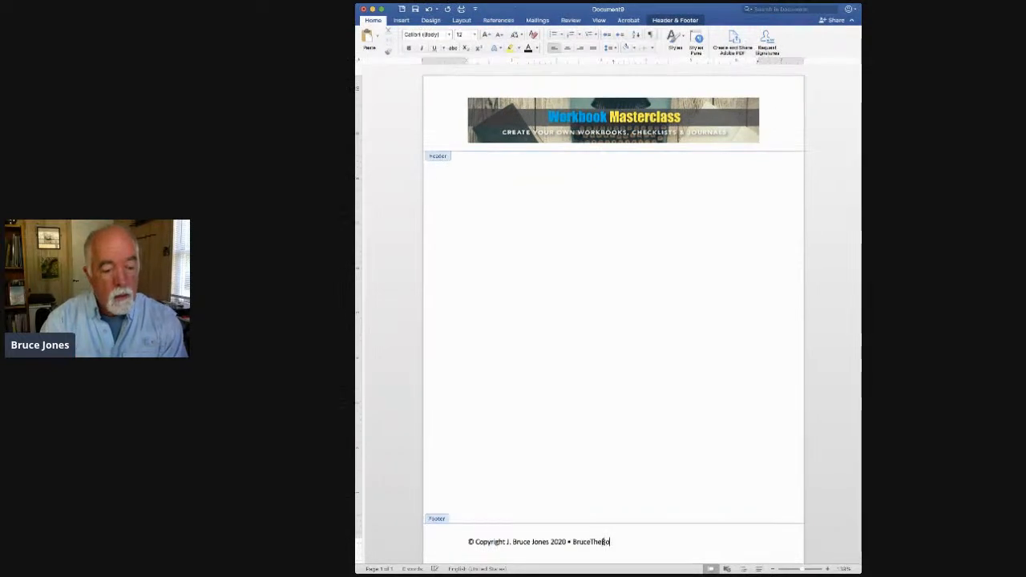
{"action": "type", "text": "okGuy"}
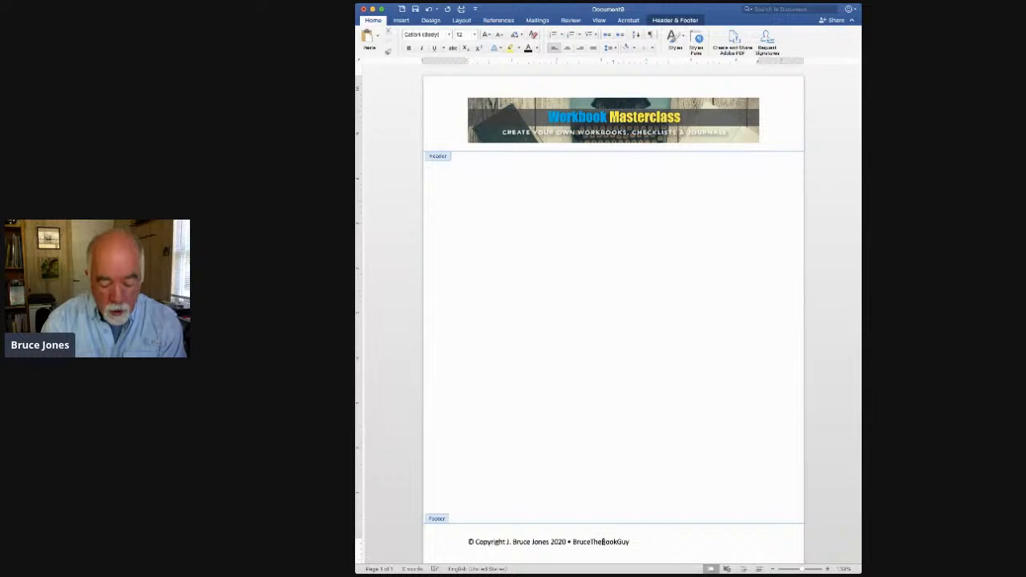
{"action": "type", "text": ".com"}
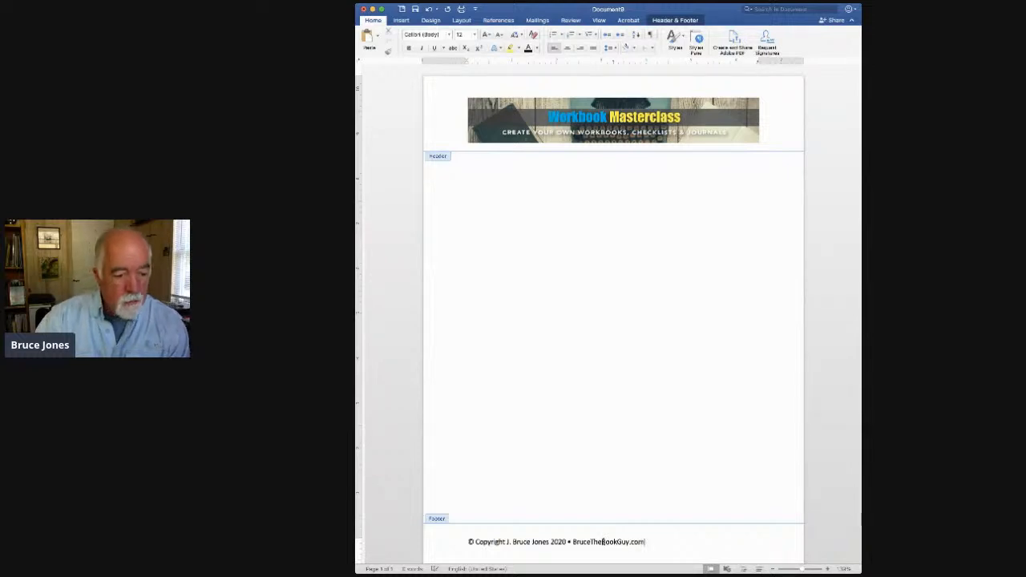
Step: Center the footer's copyright line and return to editing the document body
{"action": "triple_click", "coordinate": [540, 543]}
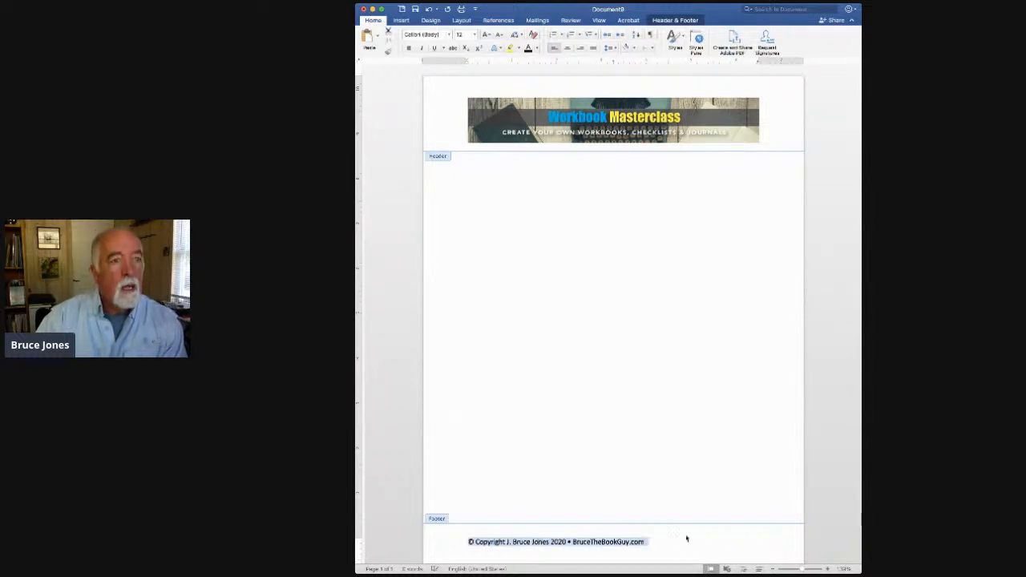
{"action": "left_click", "coordinate": [567, 47]}
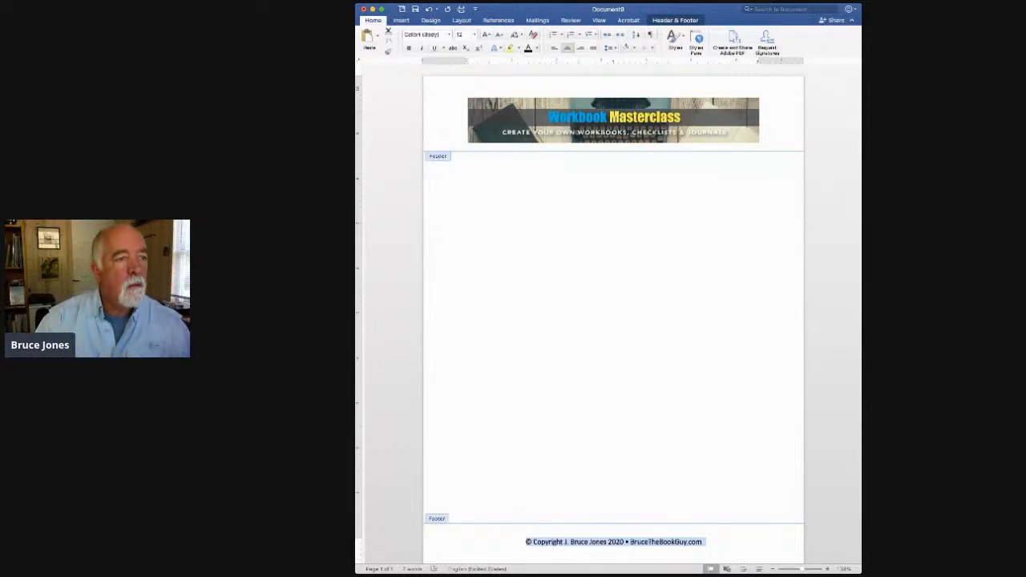
{"action": "double_click", "coordinate": [445, 88]}
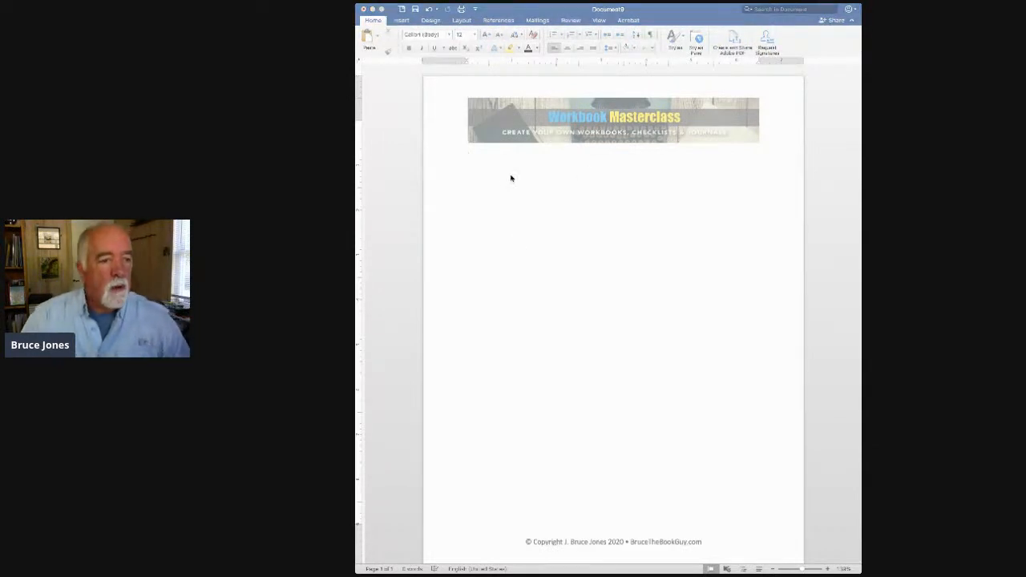
{"action": "left_click", "coordinate": [473, 178]}
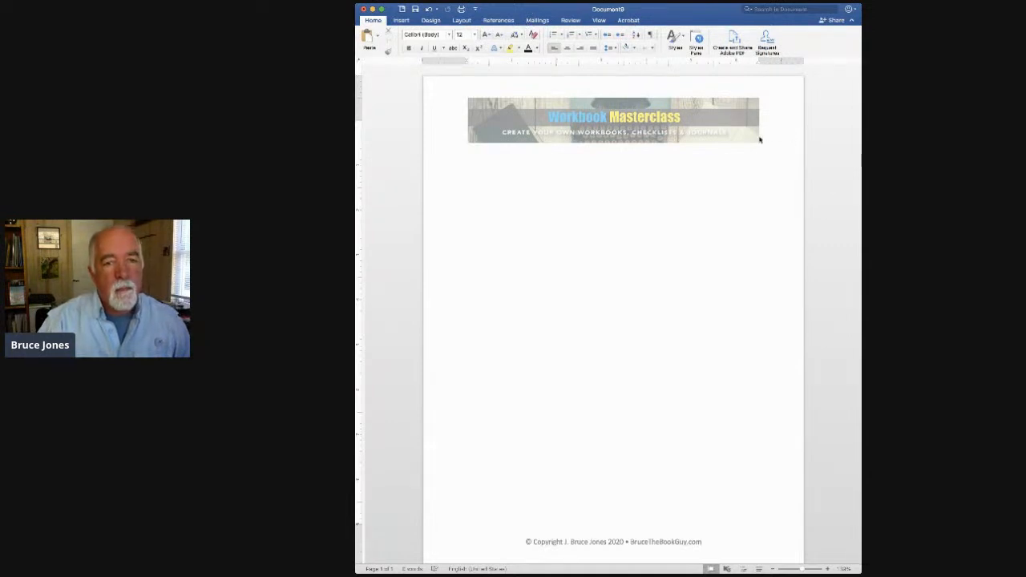
Step: Insert a one-row, two-column table below the header banner, leaving one blank line above the table
{"action": "key", "text": "super+Tab"}
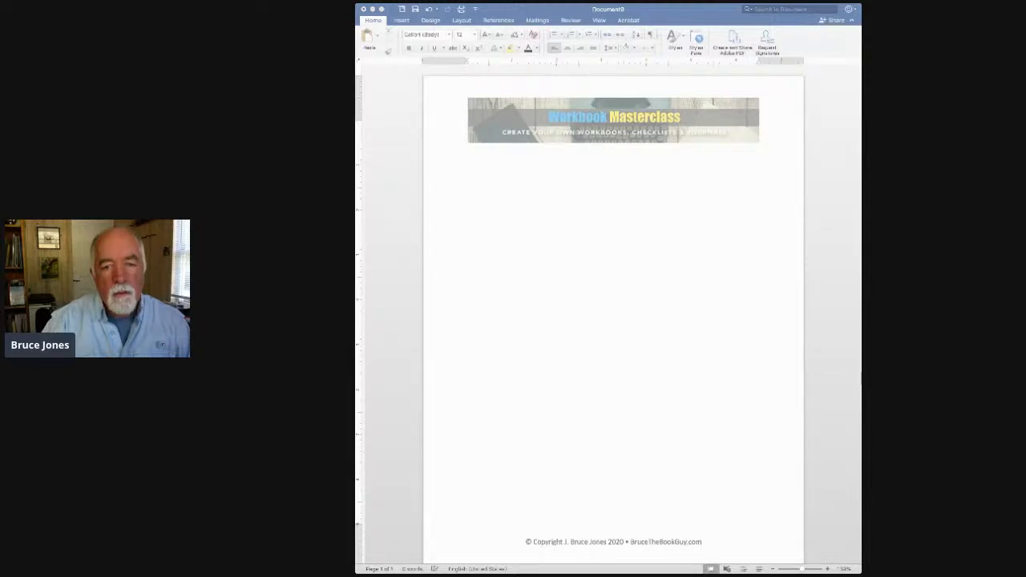
{"action": "left_click", "coordinate": [730, 208]}
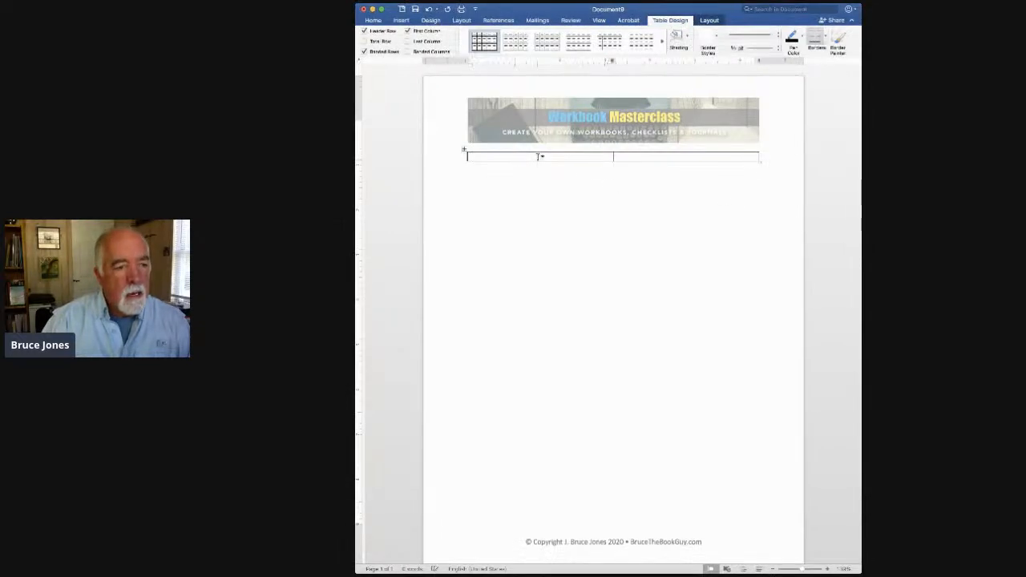
{"action": "key", "text": "Return"}
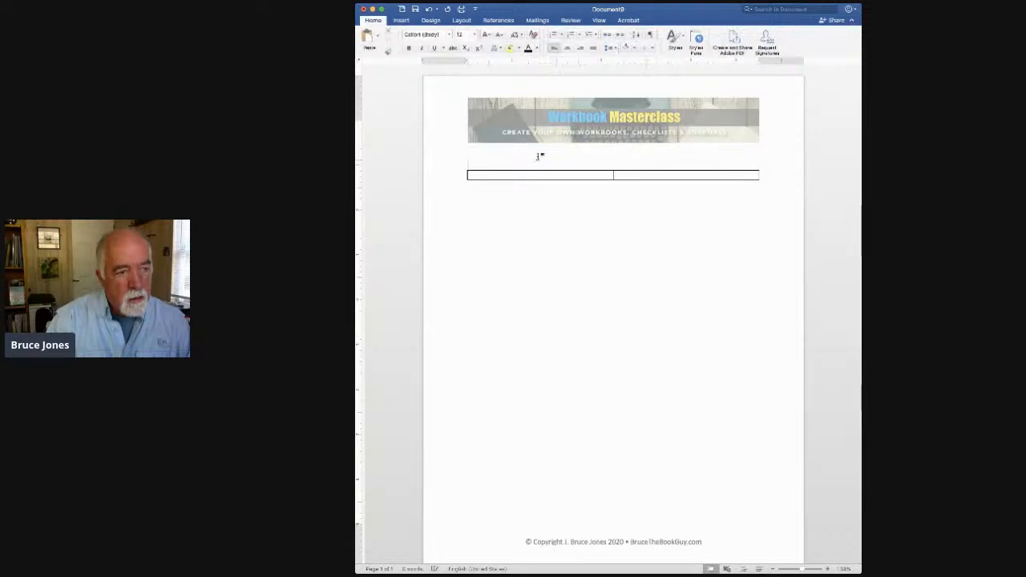
{"action": "key", "text": "BackSpace"}
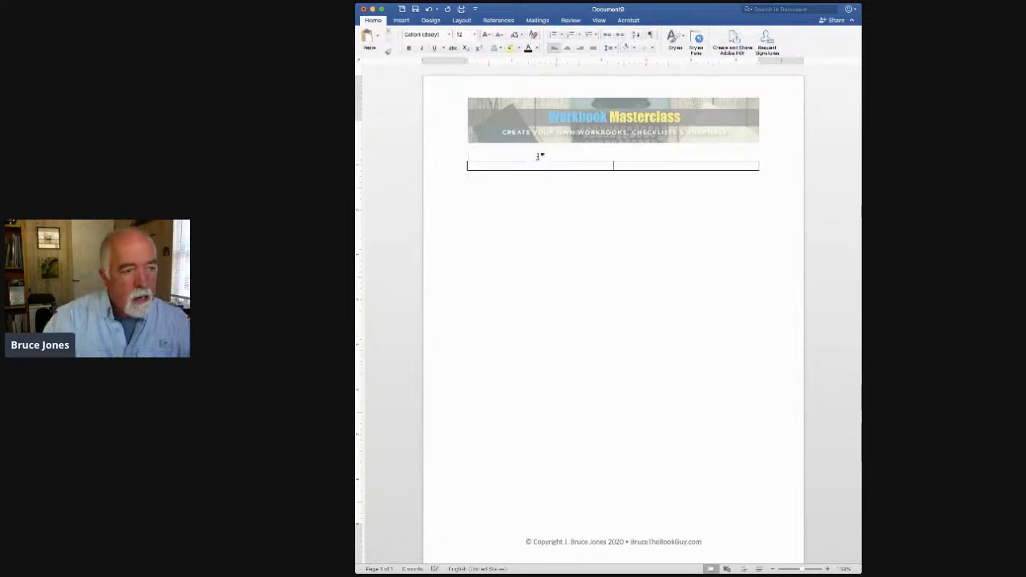
Step: Make the table row taller with blank lines in the left cell and show the document's formatting marks
{"action": "left_click", "coordinate": [512, 166]}
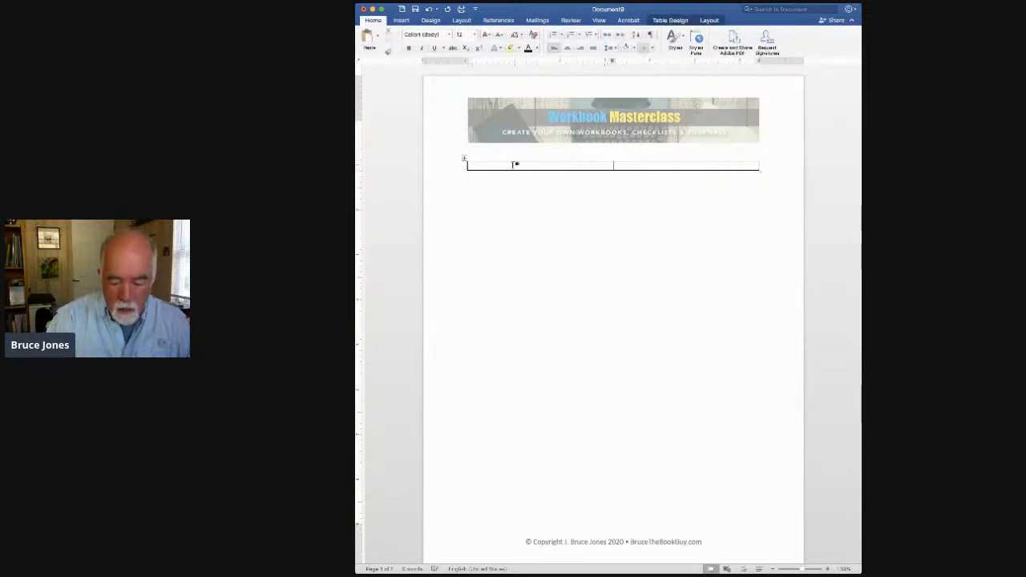
{"action": "key", "text": "Return"}
{"action": "key", "text": "Return"}
{"action": "key", "text": "Return"}
{"action": "key", "text": "Return"}
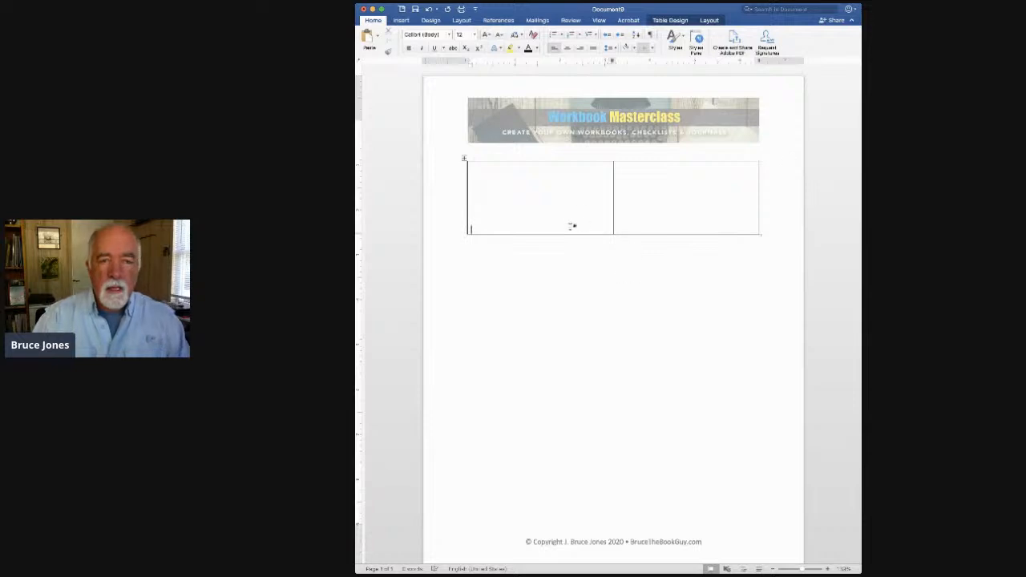
{"action": "left_click", "coordinate": [650, 36]}
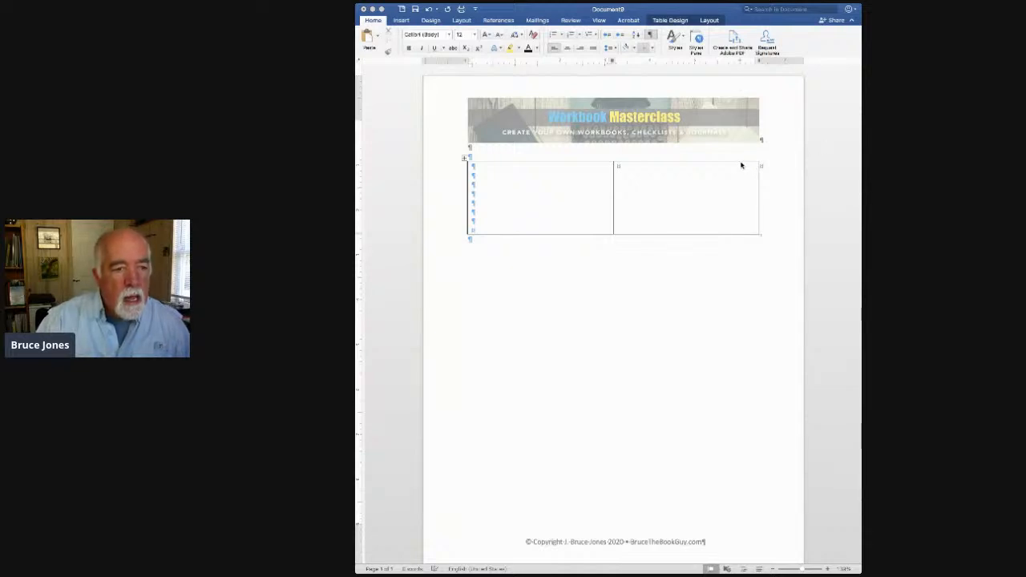
Step: Paste the portrait photo into the table's left cell and shrink it proportionally to about 2.2 inches square
{"action": "key", "text": "super+v"}
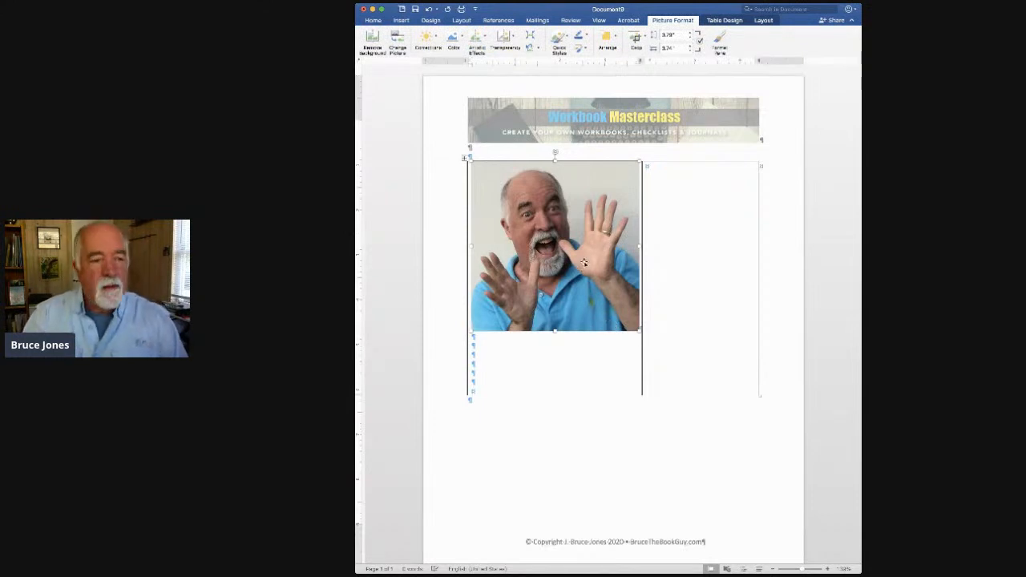
{"action": "left_click_drag", "start_coordinate": [638, 330], "coordinate": [570, 252]}
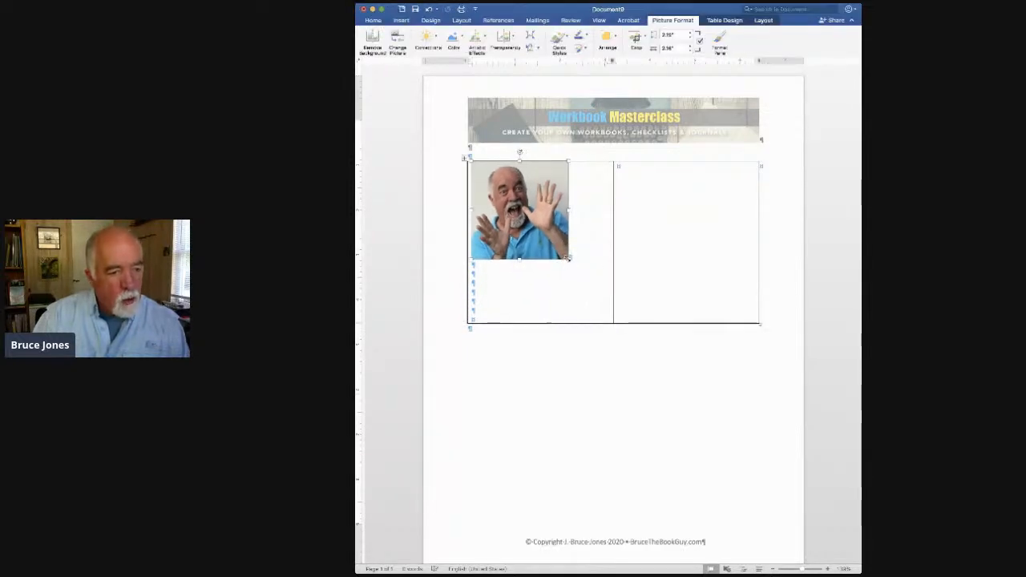
Step: Delete the extra blank lines beneath the photo in the left cell, keeping one empty line
{"action": "left_click", "coordinate": [480, 315]}
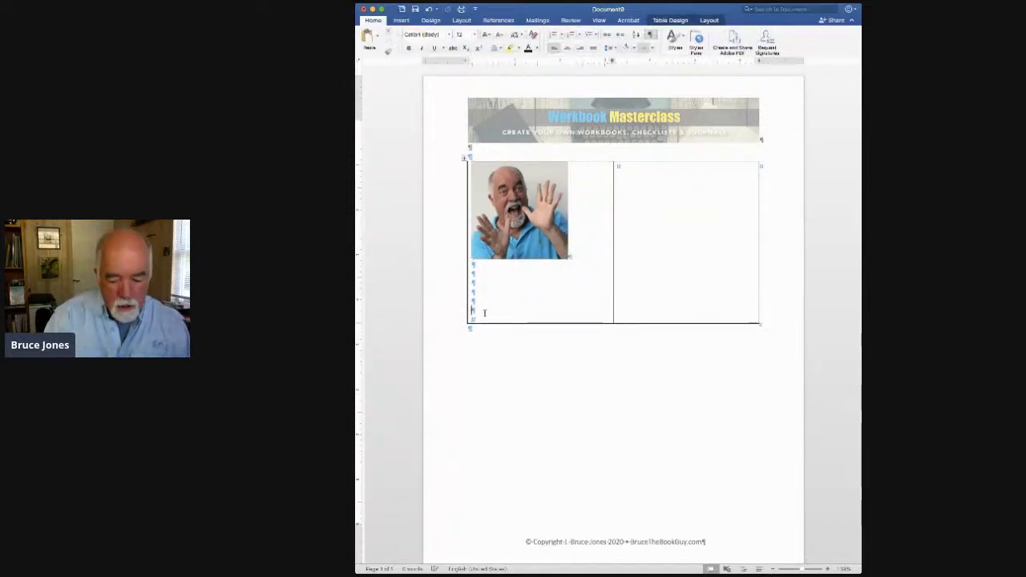
{"action": "key", "text": "BackSpace"}
{"action": "key", "text": "BackSpace"}
{"action": "key", "text": "BackSpace"}
{"action": "key", "text": "BackSpace"}
{"action": "key", "text": "BackSpace"}
{"action": "key", "text": "BackSpace"}
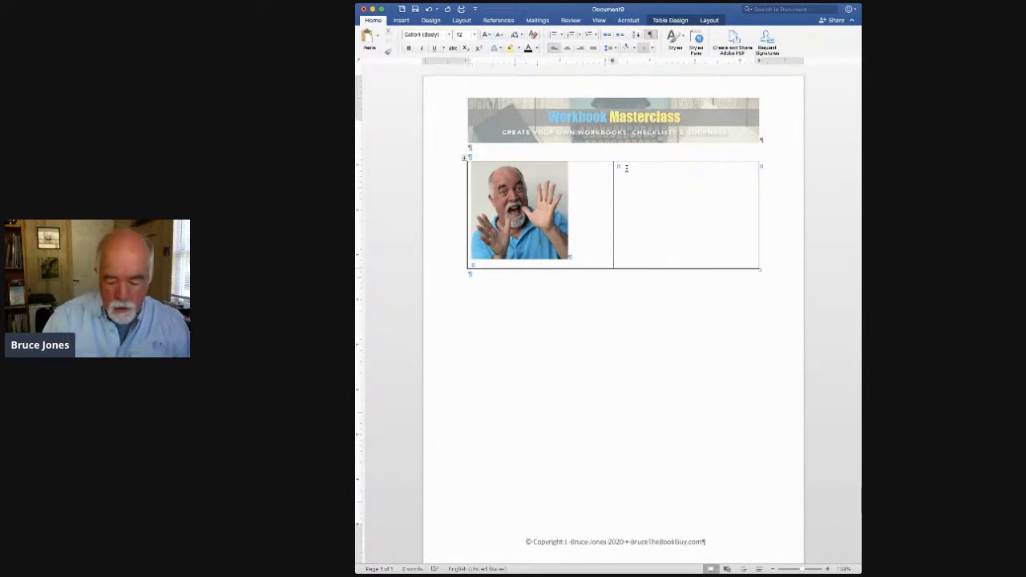
Step: Enter the author's name, ", Author and Graphic Designer, and creator of the Workbook Masterclass" on the second line of the table's right cell
{"action": "type", "text": "Bruc"}
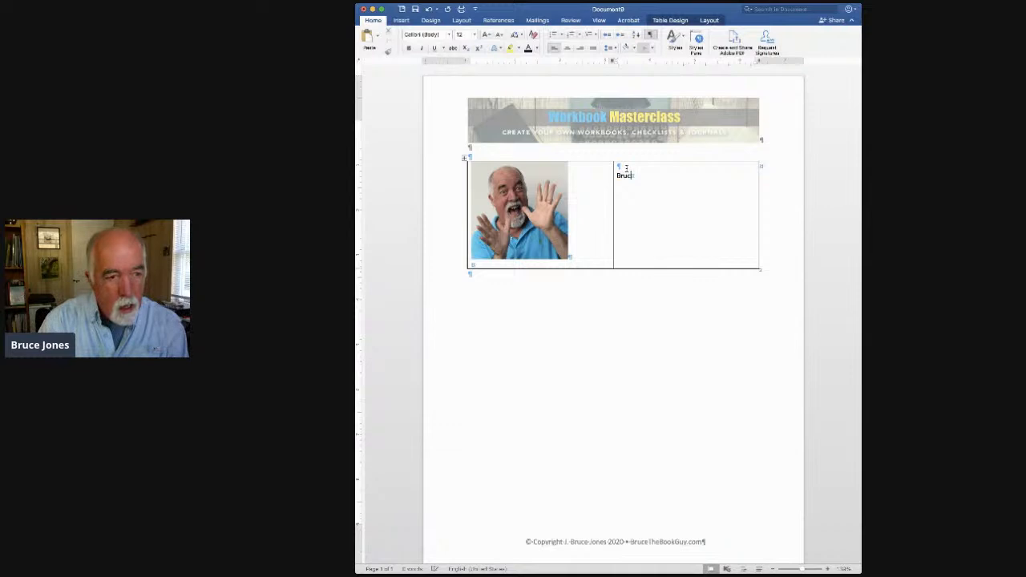
{"action": "type", "text": "e Jones, Author"}
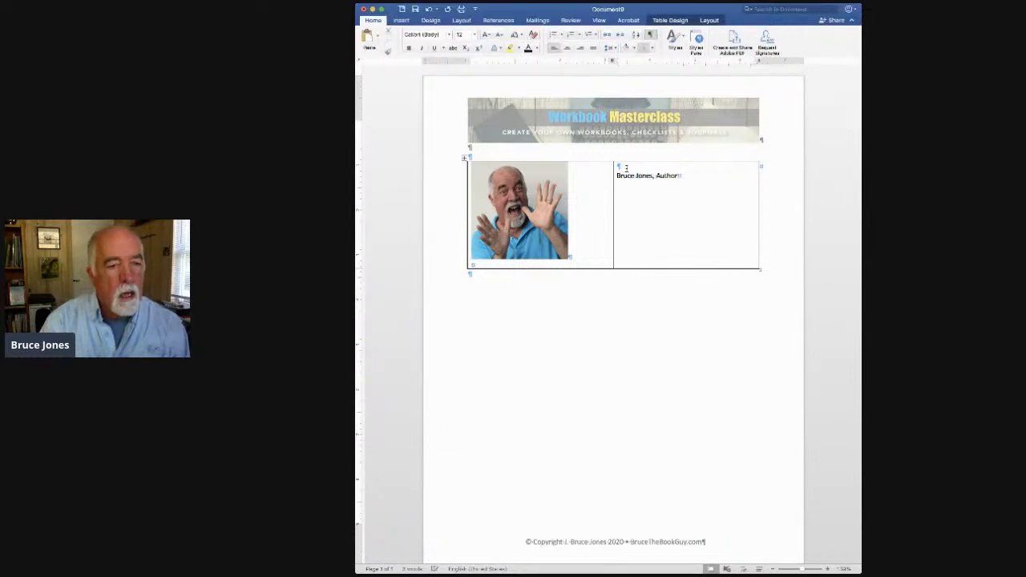
{"action": "type", "text": " and Graphi"}
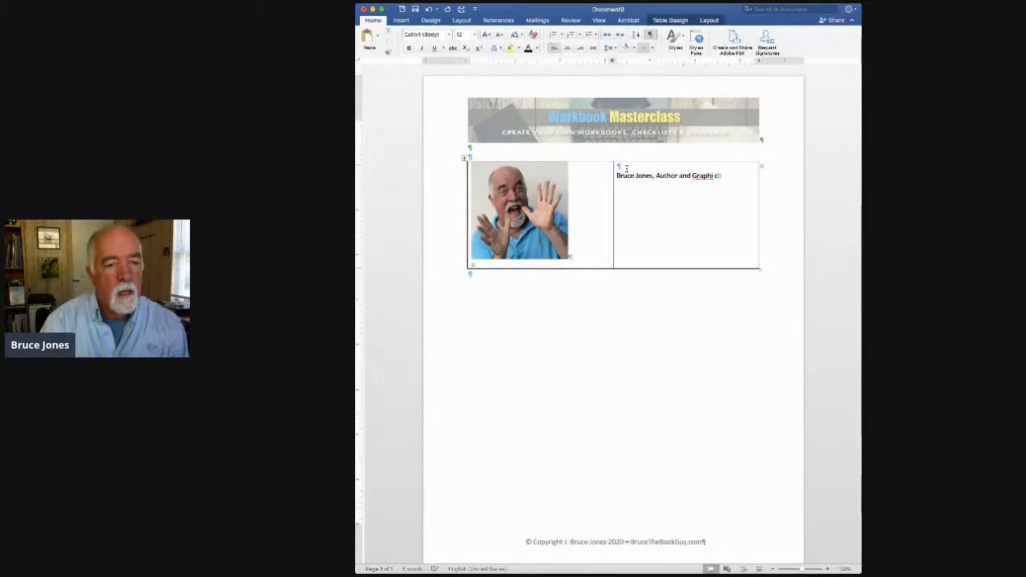
{"action": "type", "text": "c Designer"}
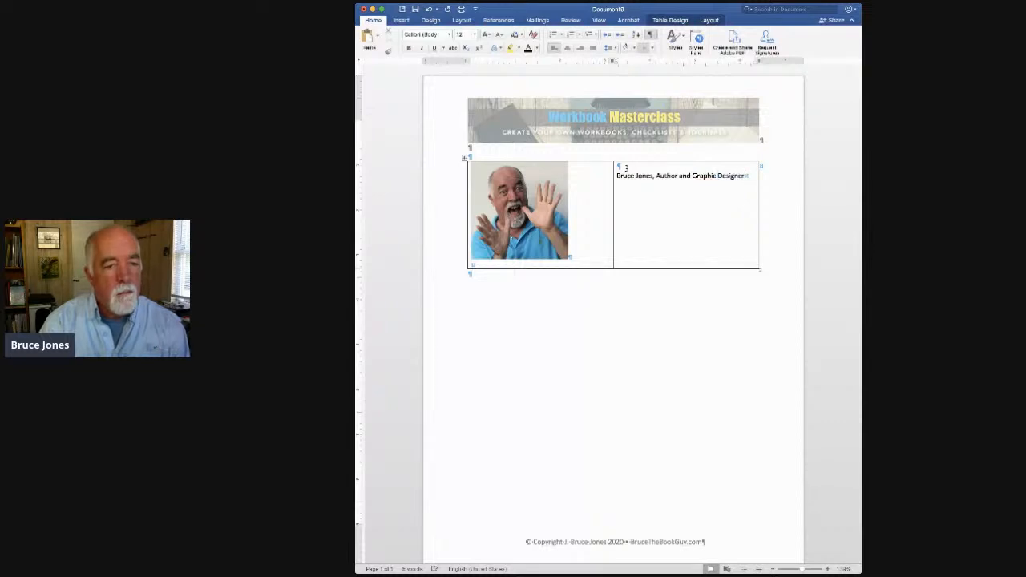
{"action": "type", "text": ", and creator of the Work"}
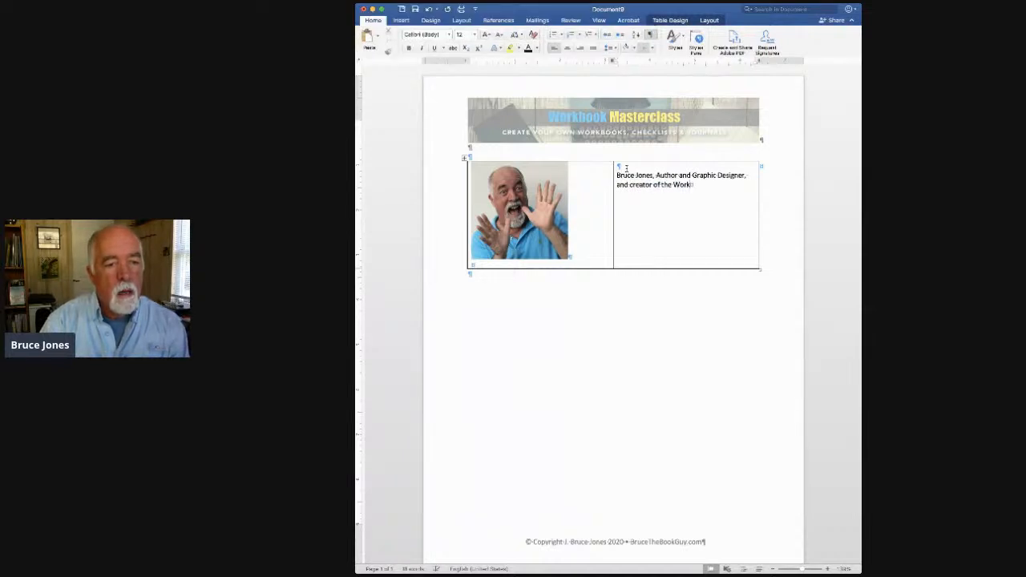
{"action": "type", "text": "b"}
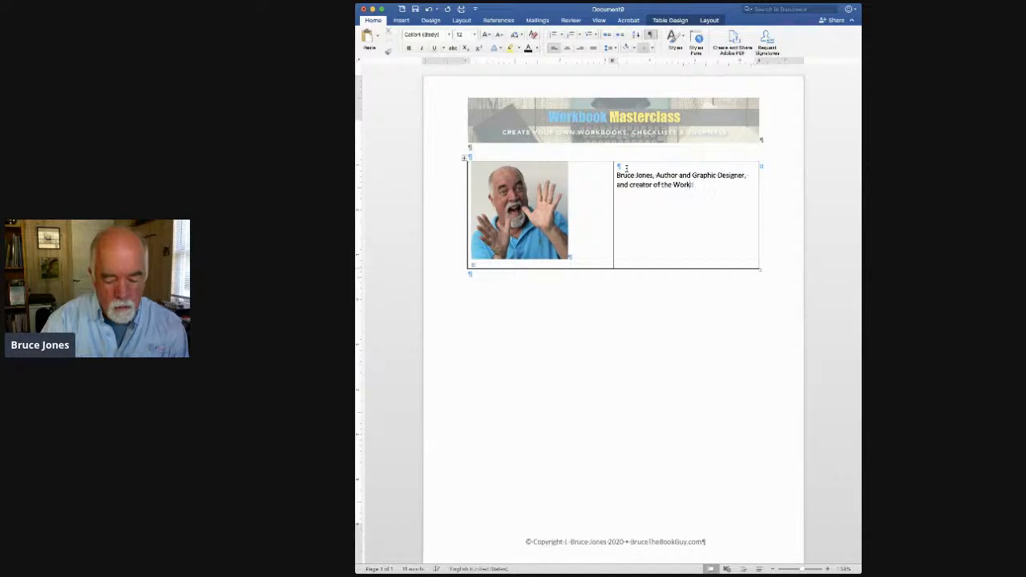
{"action": "type", "text": "ook M"}
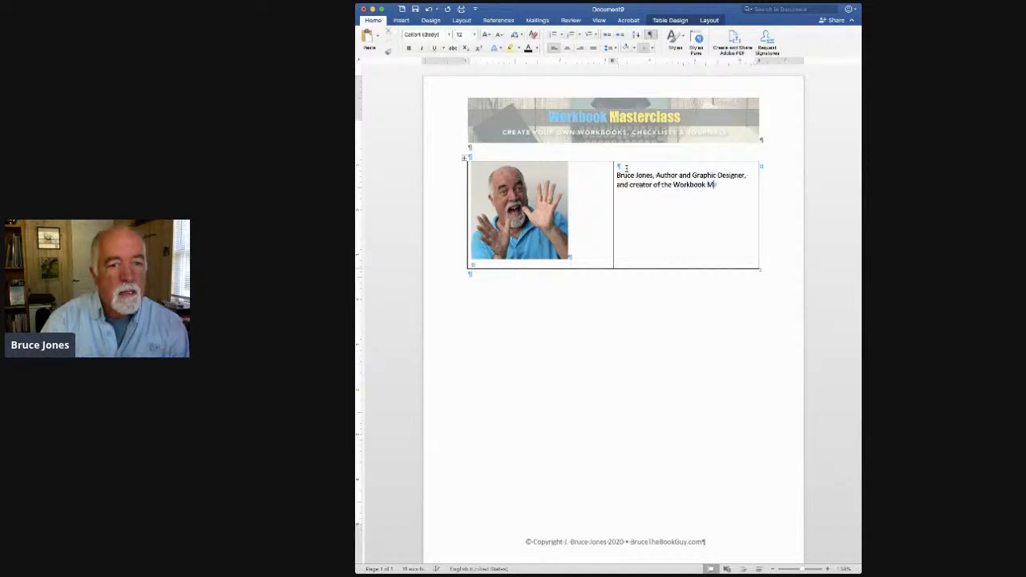
{"action": "type", "text": "asterclass"}
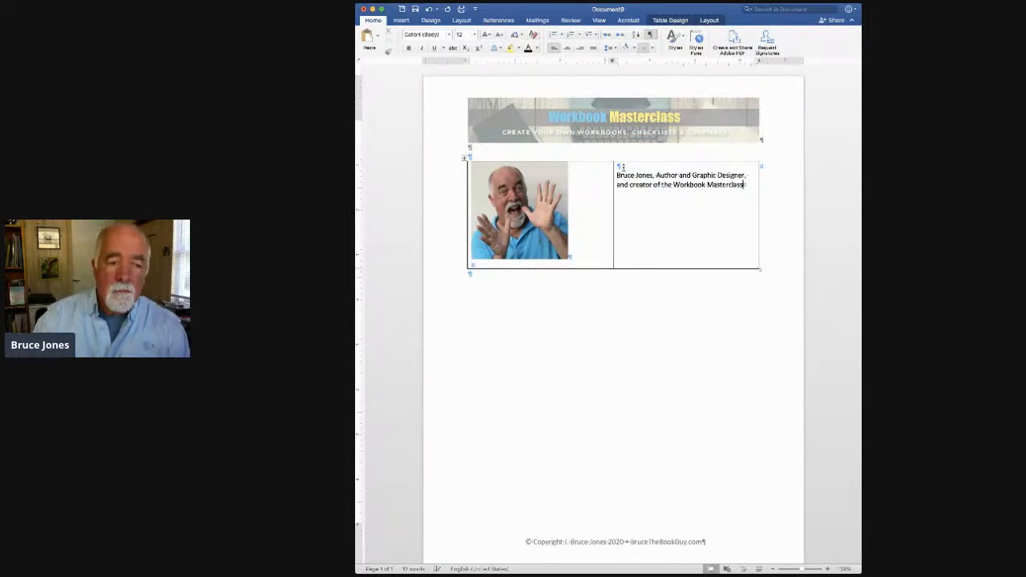
Step: Insert seven blank lines above the bio text in the right cell to lower it beside the photo
{"action": "left_click", "coordinate": [625, 167]}
{"action": "key", "text": "Return"}
{"action": "key", "text": "Return"}
{"action": "key", "text": "Return"}
{"action": "key", "text": "Return"}
{"action": "key", "text": "Return"}
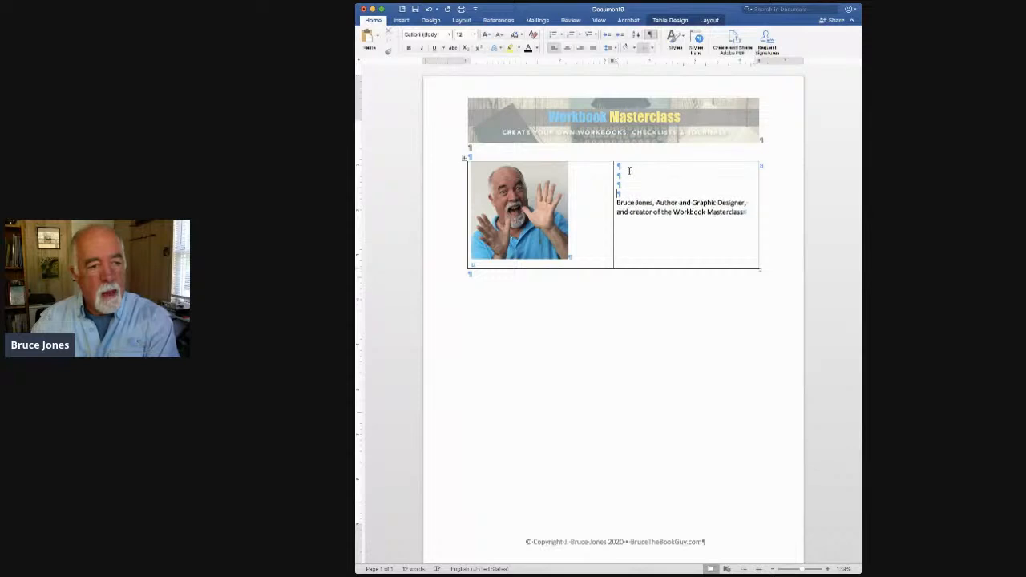
{"action": "key", "text": "Return"}
{"action": "key", "text": "Return"}
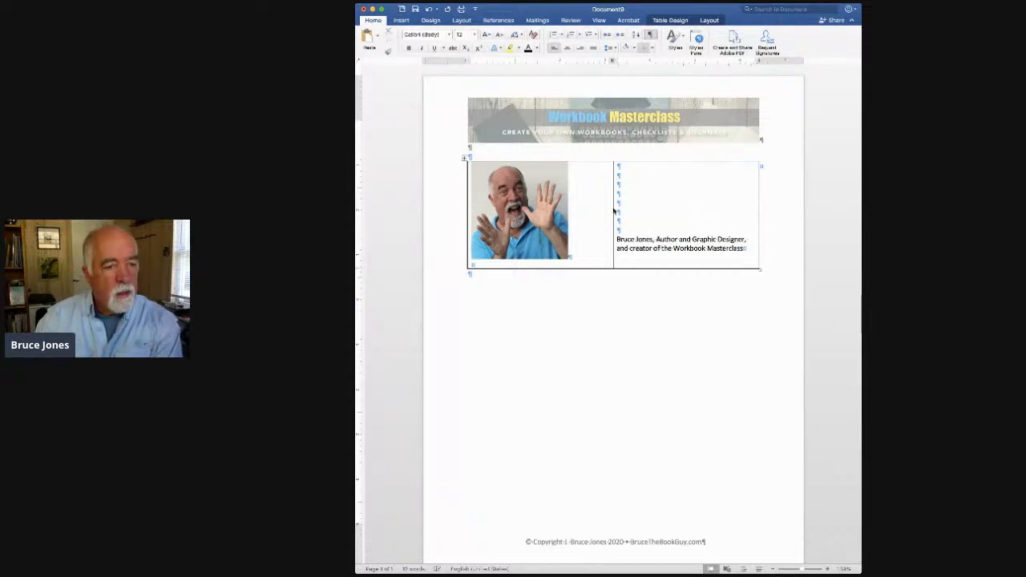
Step: Narrow the table's left column so the divider sits just beyond the photo's right edge
{"action": "left_click", "coordinate": [614, 210]}
{"action": "left_click_drag", "start_coordinate": [614, 207], "coordinate": [578, 209]}
{"action": "left_click", "coordinate": [579, 209]}
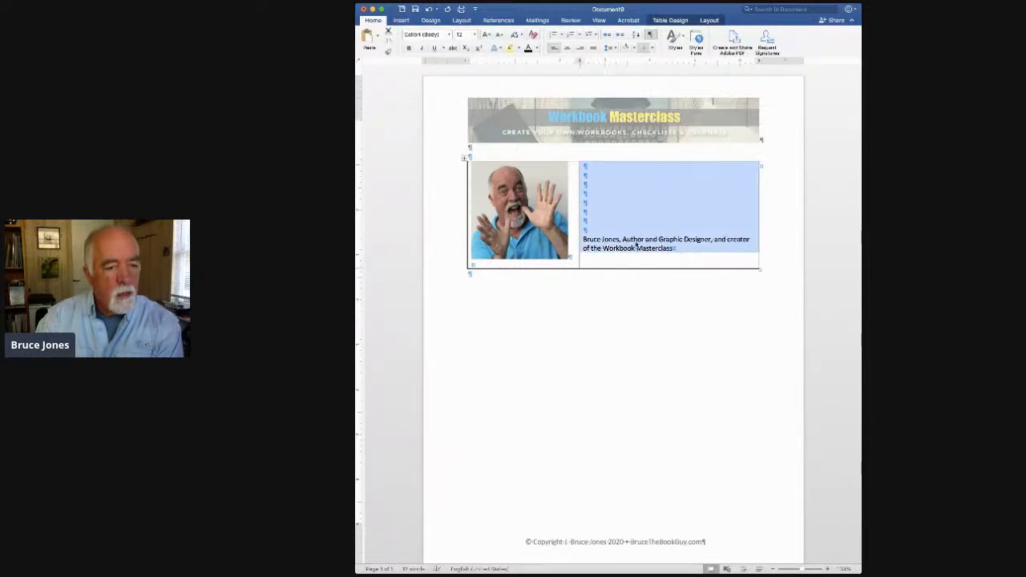
Step: Put the author's name on its own line without the trailing comma and make it bold
{"action": "left_click", "coordinate": [622, 241]}
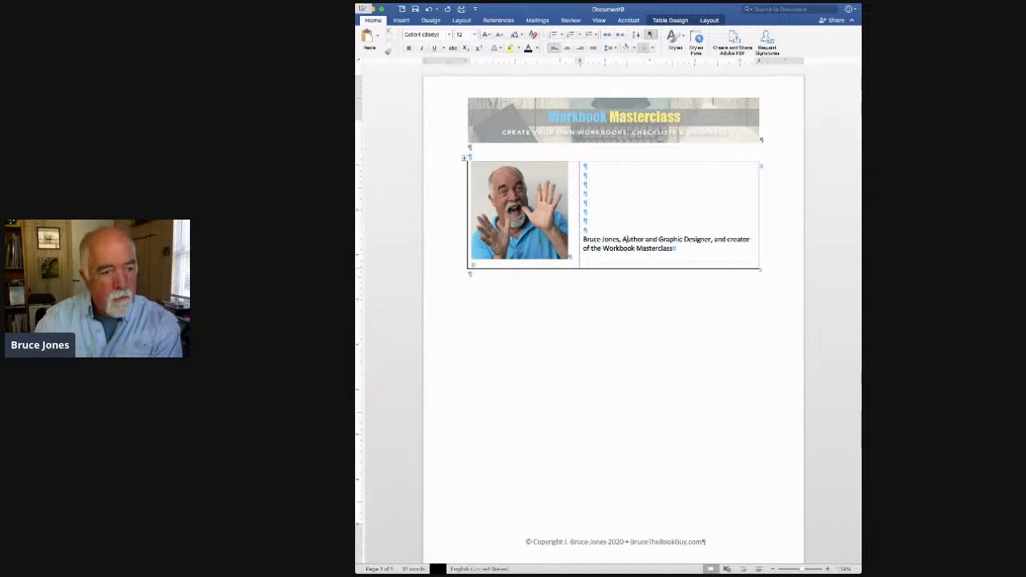
{"action": "key", "text": "Return"}
{"action": "left_click", "coordinate": [622, 239]}
{"action": "key", "text": "BackSpace"}
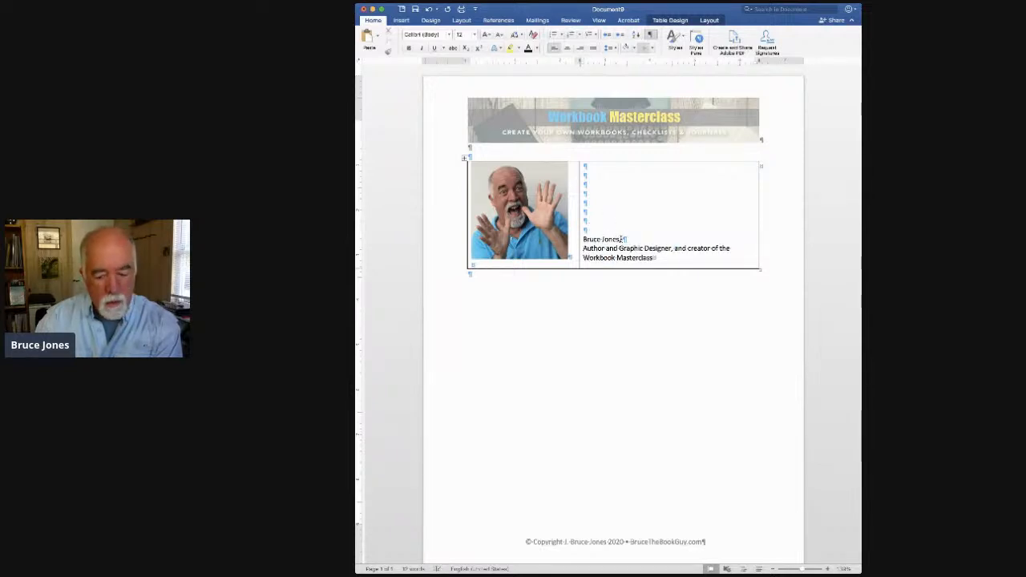
{"action": "left_click_drag", "start_coordinate": [622, 239], "coordinate": [583, 239]}
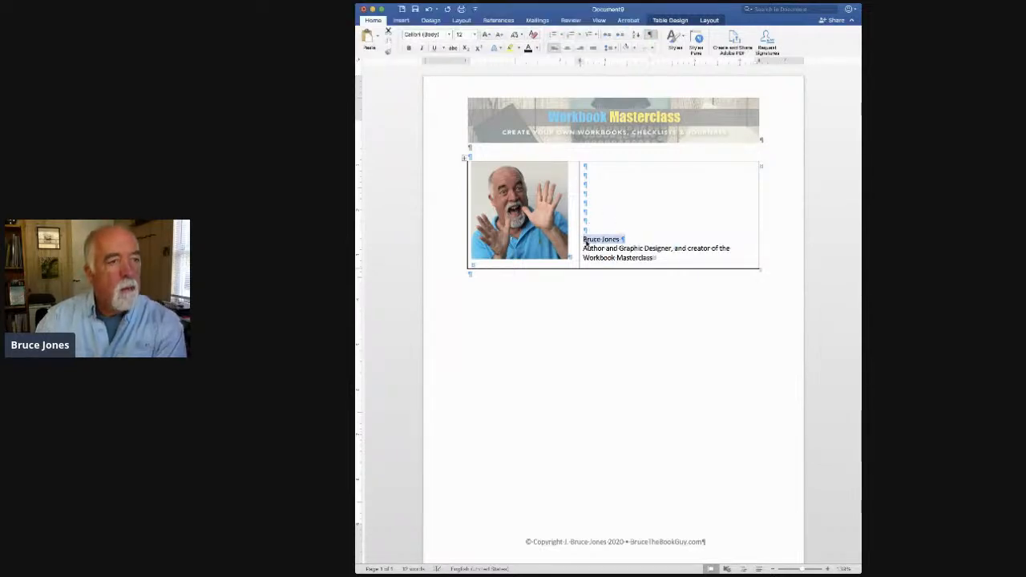
{"action": "left_click", "coordinate": [409, 48]}
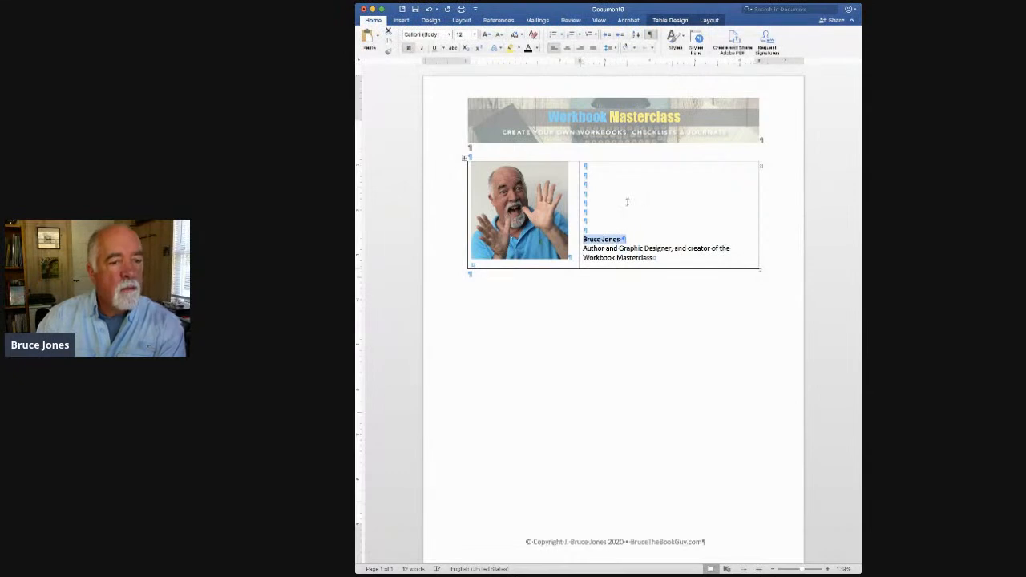
Step: Hide the formatting marks and remove all borders from the photo and bio table
{"action": "left_click", "coordinate": [628, 201]}
{"action": "left_click", "coordinate": [650, 34]}
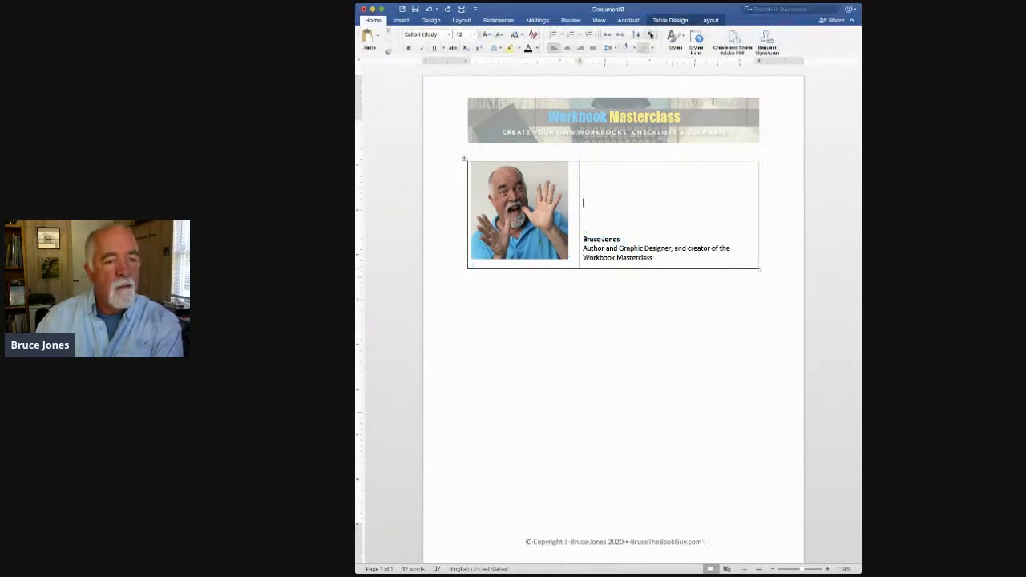
{"action": "left_click", "coordinate": [464, 161]}
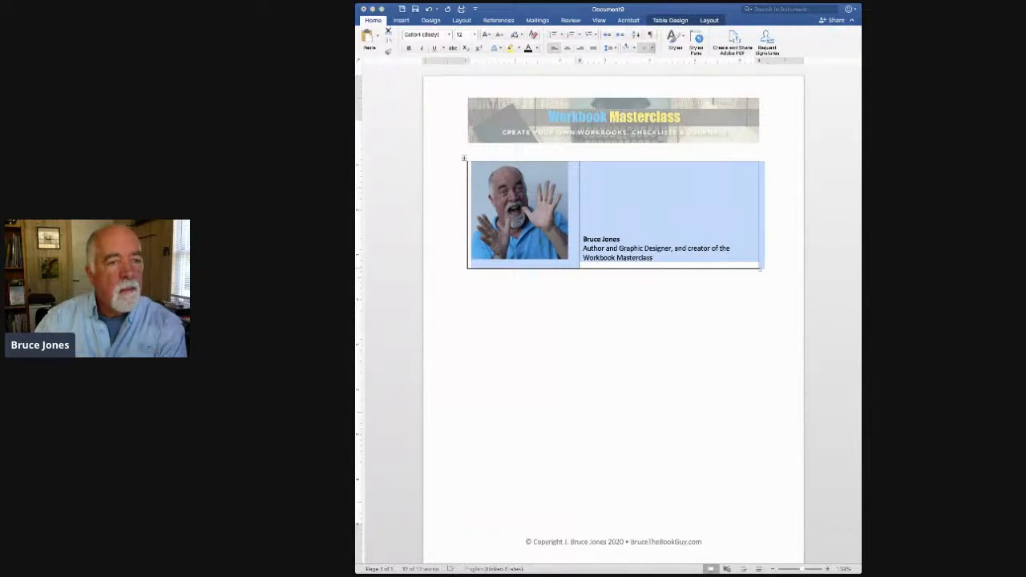
{"action": "left_click", "coordinate": [652, 48]}
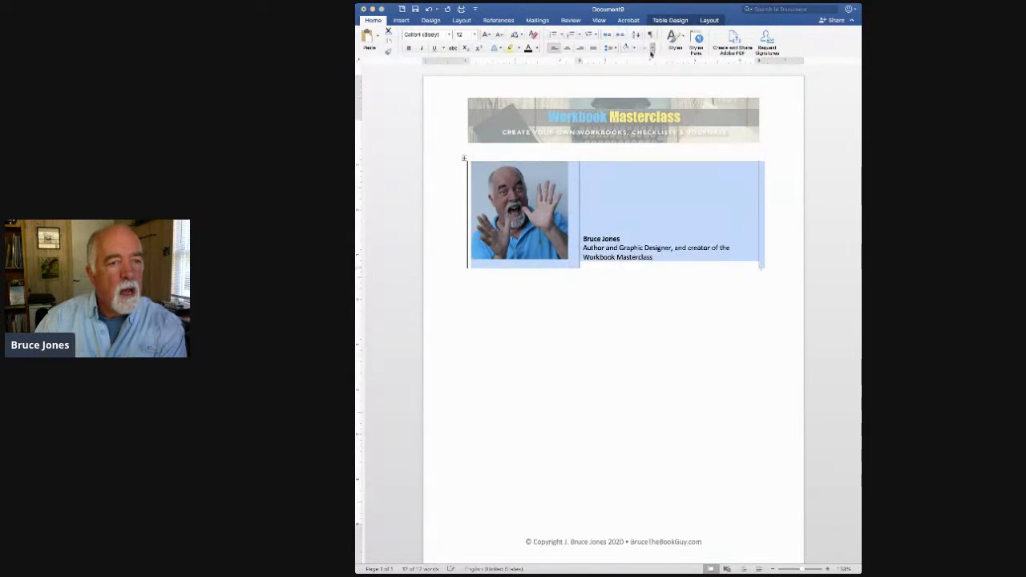
{"action": "left_click", "coordinate": [651, 48]}
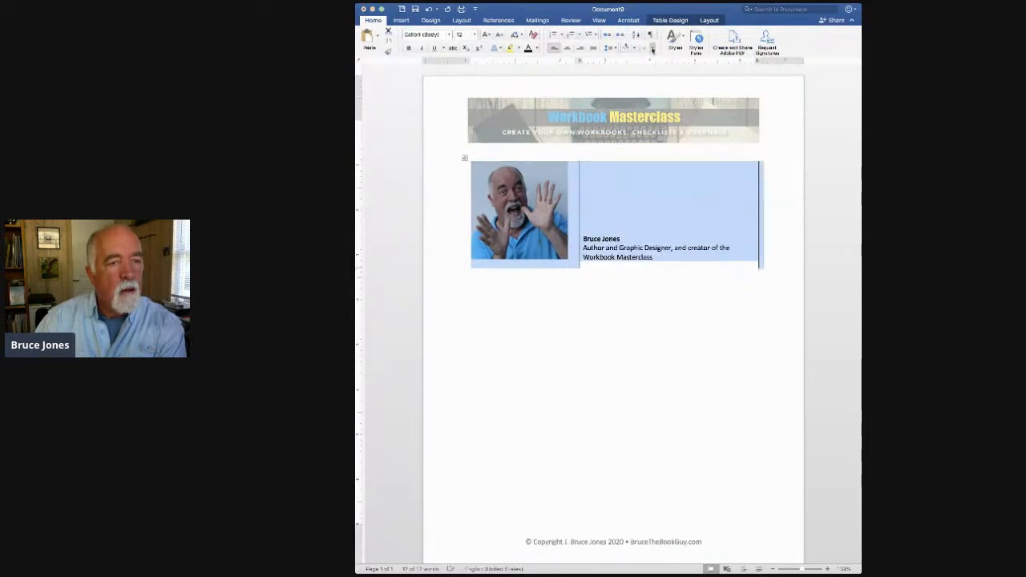
{"action": "left_click", "coordinate": [652, 48]}
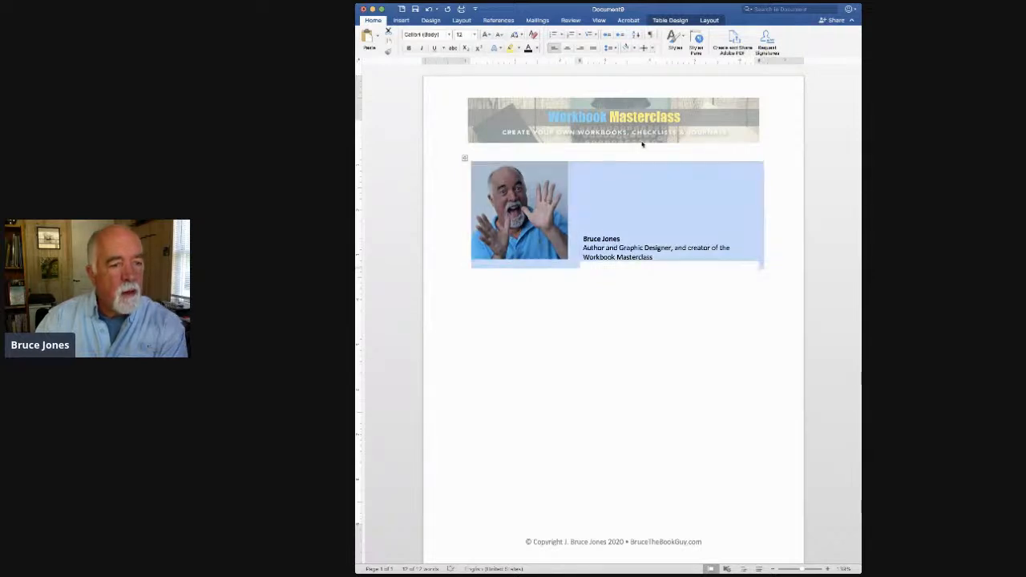
Step: Add two blank lines below the table and check the layout with formatting marks shown, hiding them again
{"action": "left_click", "coordinate": [608, 269]}
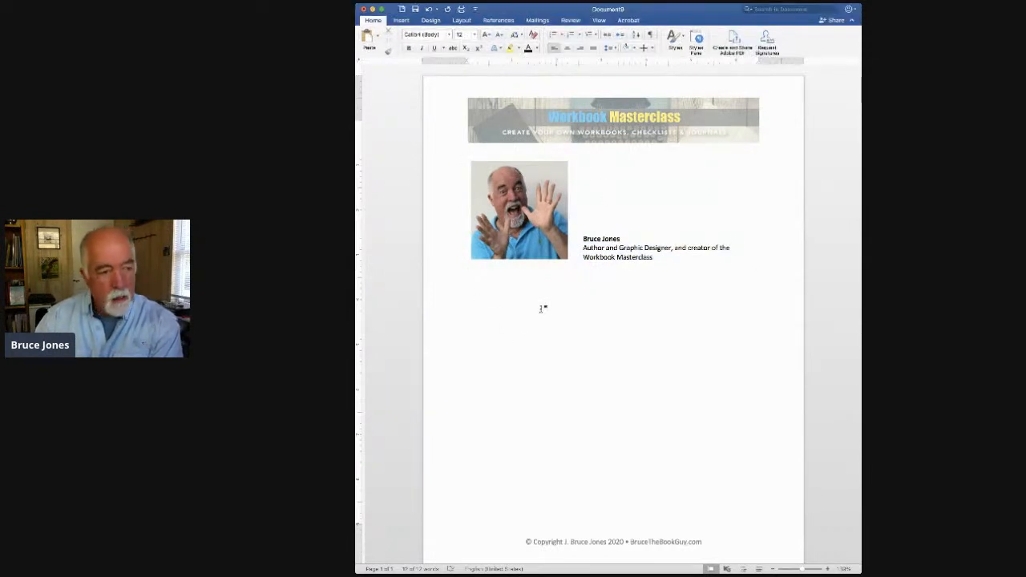
{"action": "left_click", "coordinate": [650, 35]}
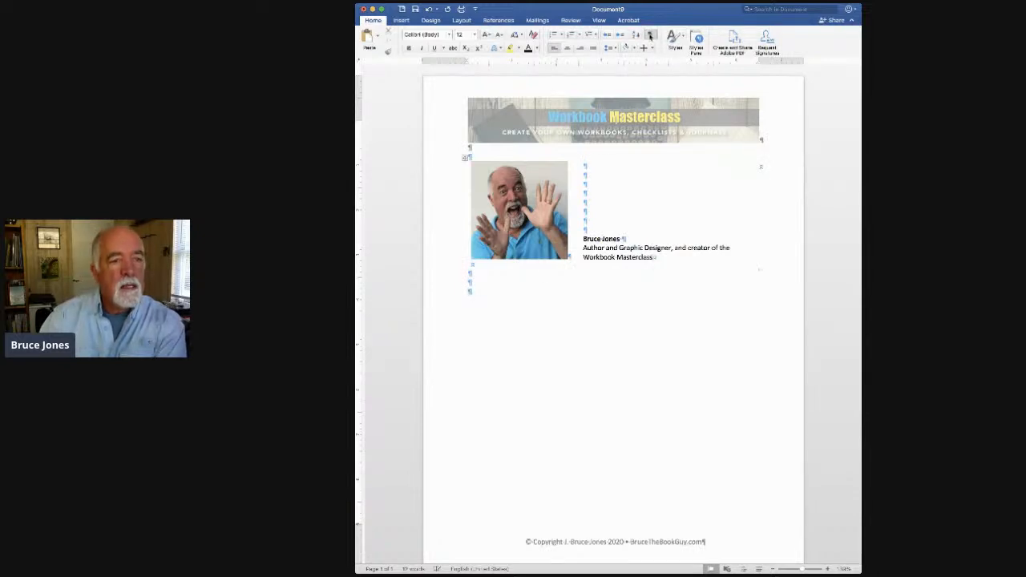
{"action": "left_click", "coordinate": [651, 35]}
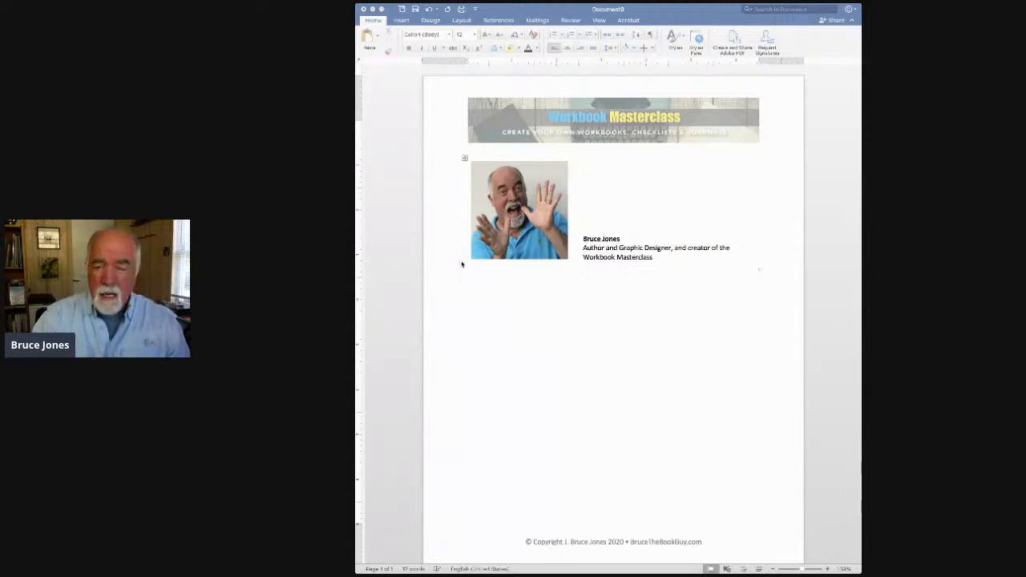
Step: Enter the line "Top Tips on Marketing Your Workbook, Checklist, Study Guides and Lesson Plans" below the photo table
{"action": "left_click", "coordinate": [475, 284]}
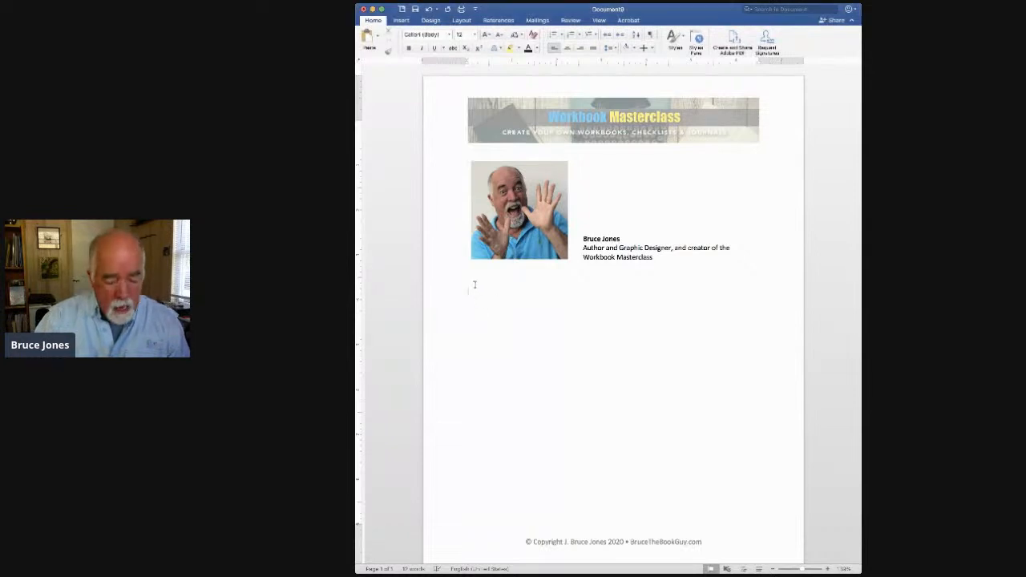
{"action": "type", "text": "Top"}
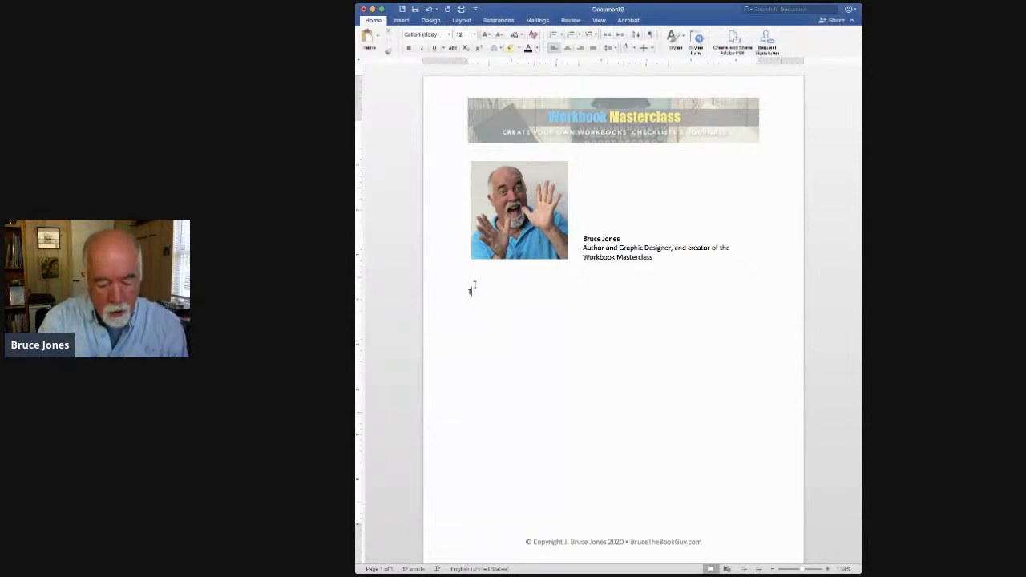
{"action": "type", "text": " Tips on Ma"}
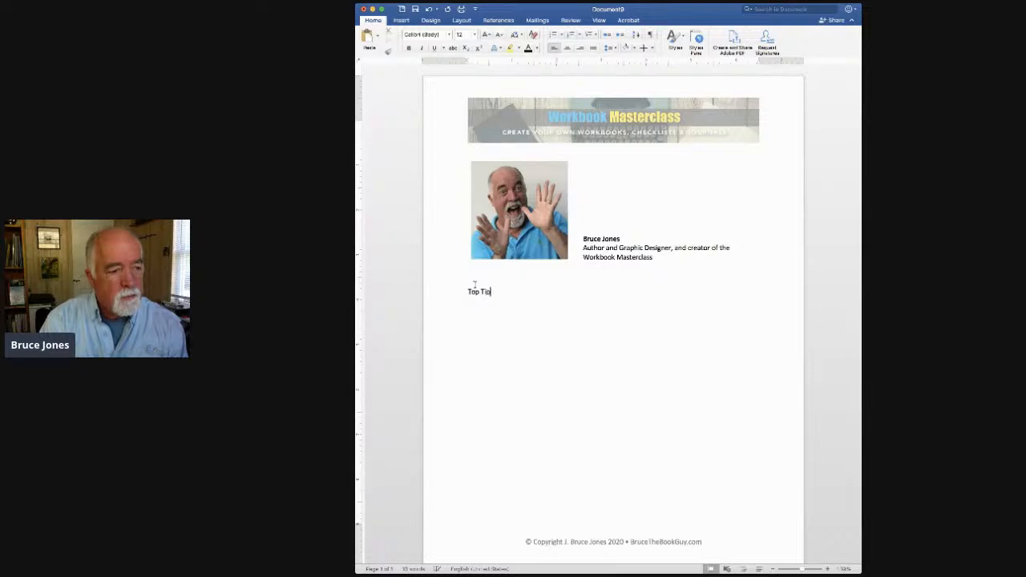
{"action": "type", "text": "rke"}
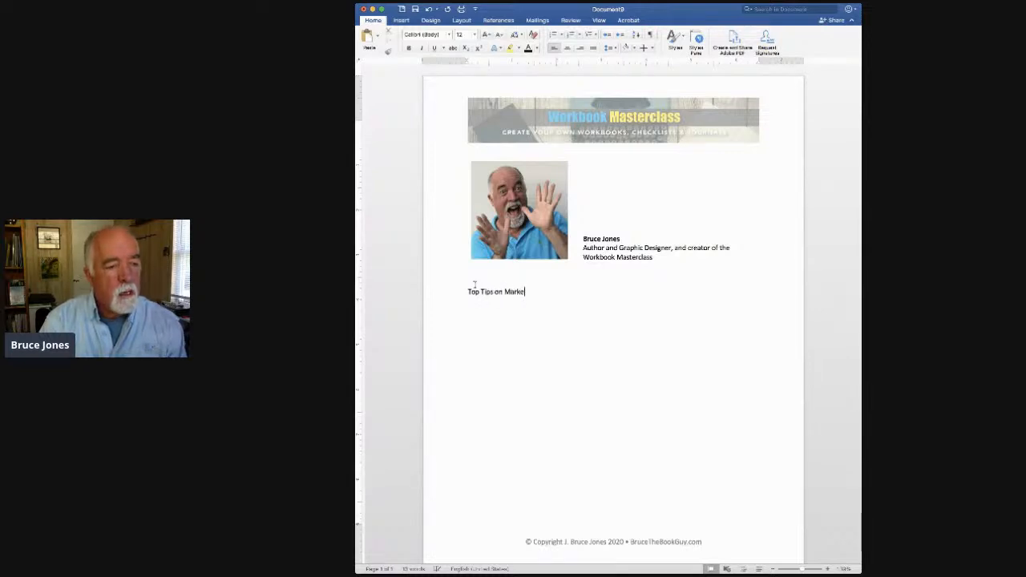
{"action": "type", "text": "ting Your Book"}
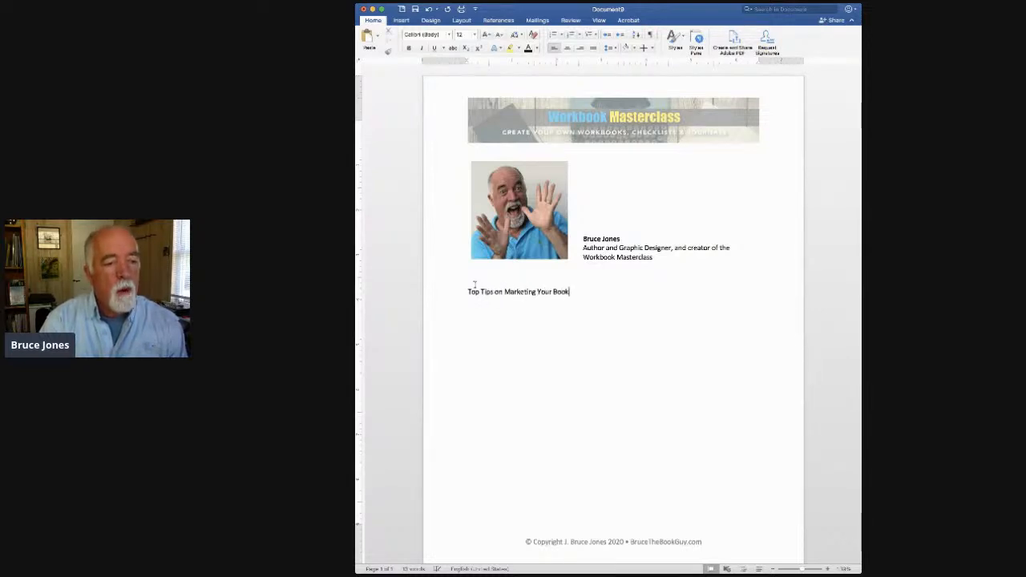
{"action": "key", "text": "BackSpace"}
{"action": "key", "text": "BackSpace"}
{"action": "key", "text": "BackSpace"}
{"action": "key", "text": "BackSpace"}
{"action": "type", "text": "W"}
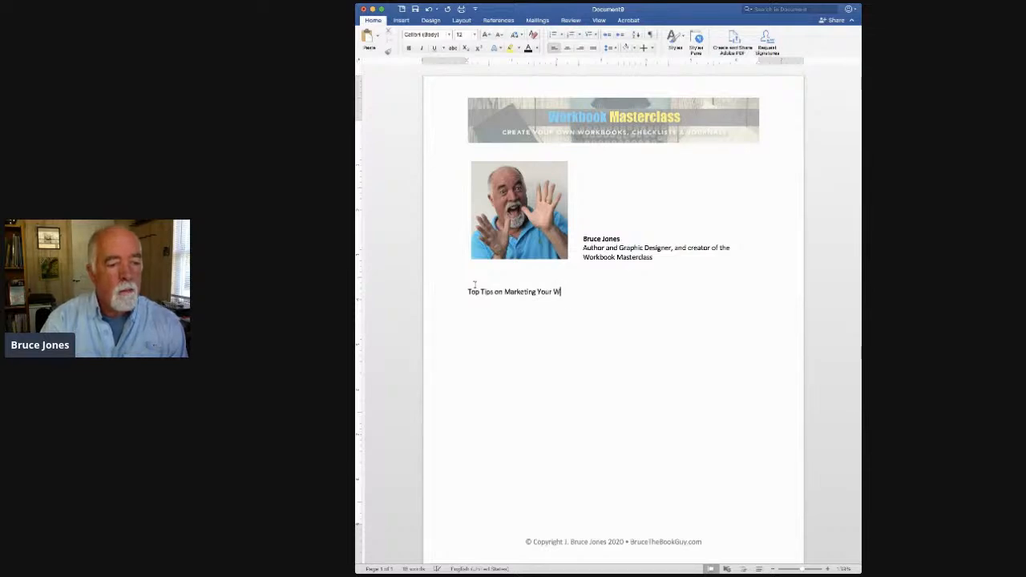
{"action": "type", "text": "orkbook, "}
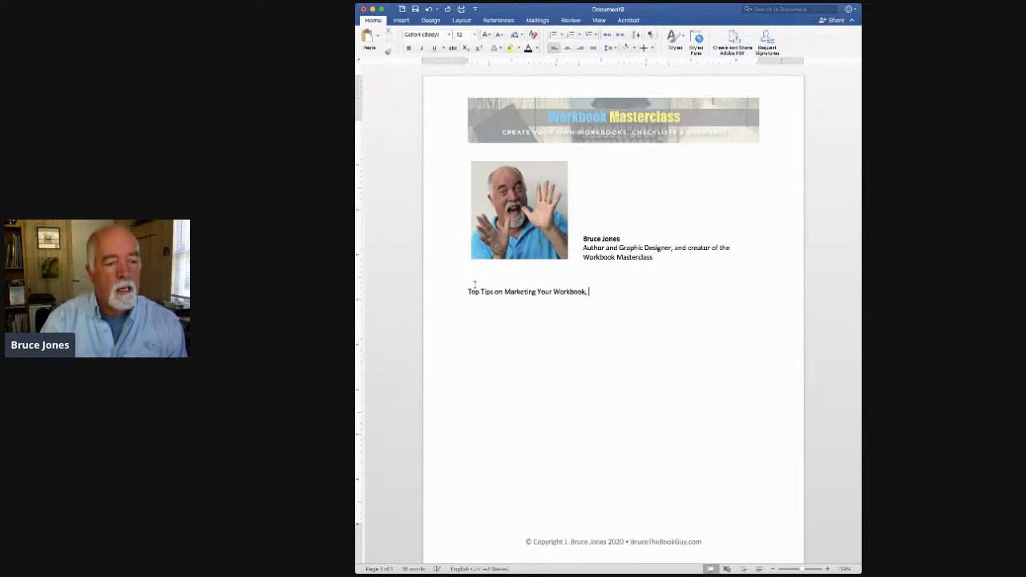
{"action": "type", "text": "Checklist"}
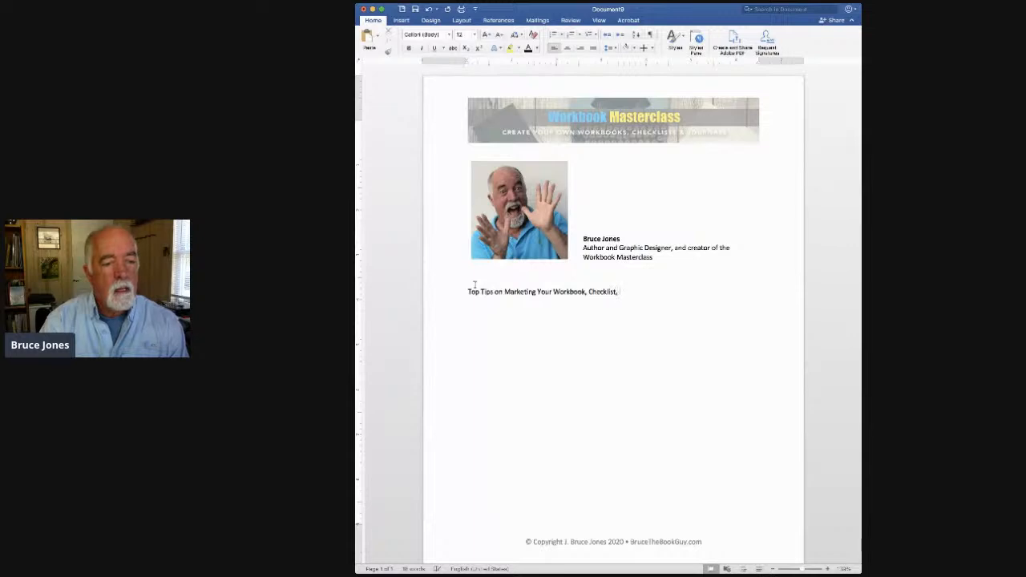
{"action": "type", "text": ", Study"}
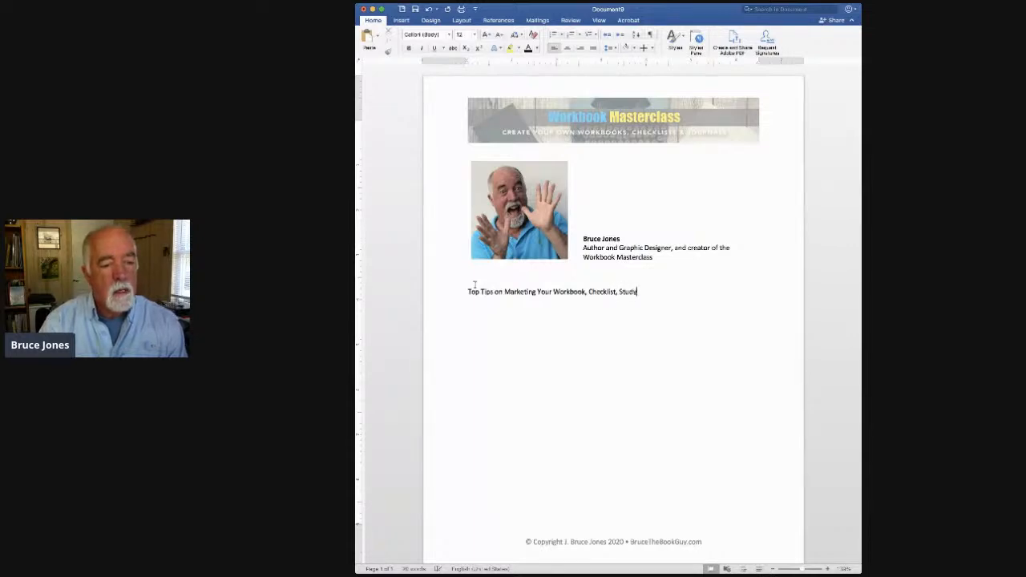
{"action": "type", "text": " Gu"}
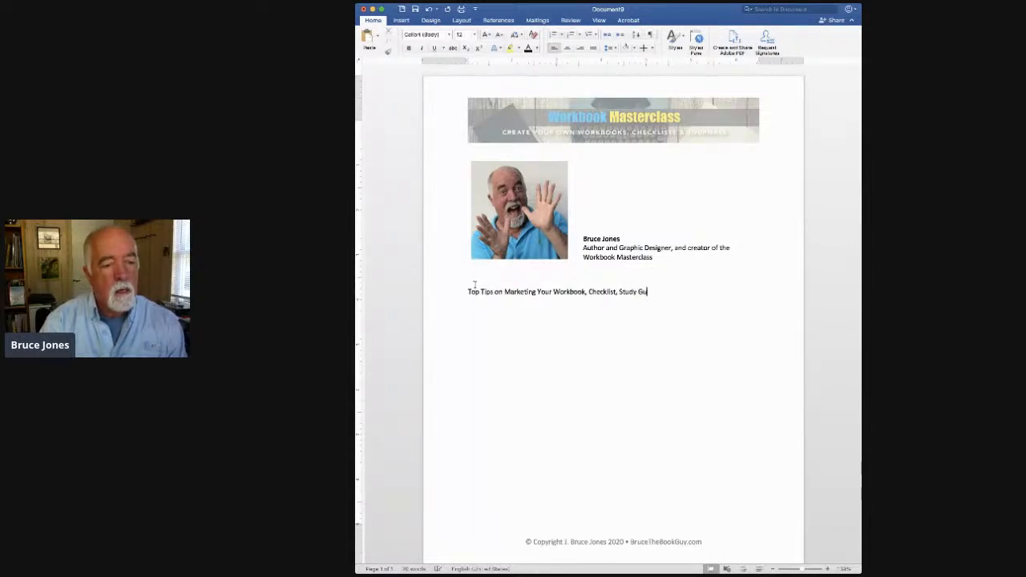
{"action": "type", "text": "ides and Lesson Plans"}
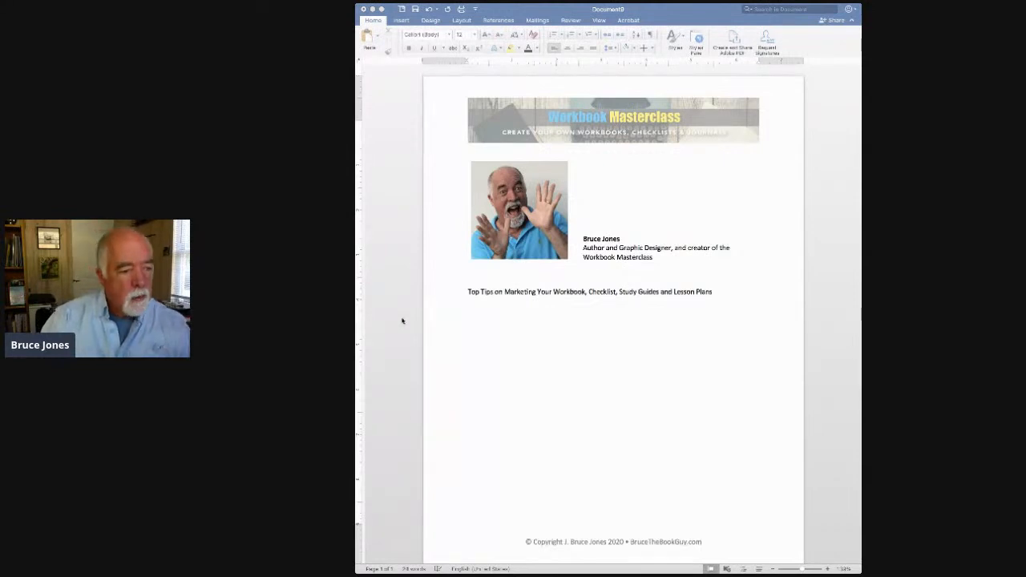
Step: Insert the list of marketing tips below the title line and delete its first line, "Using it in your training and programs"
{"action": "left_click", "coordinate": [471, 312]}
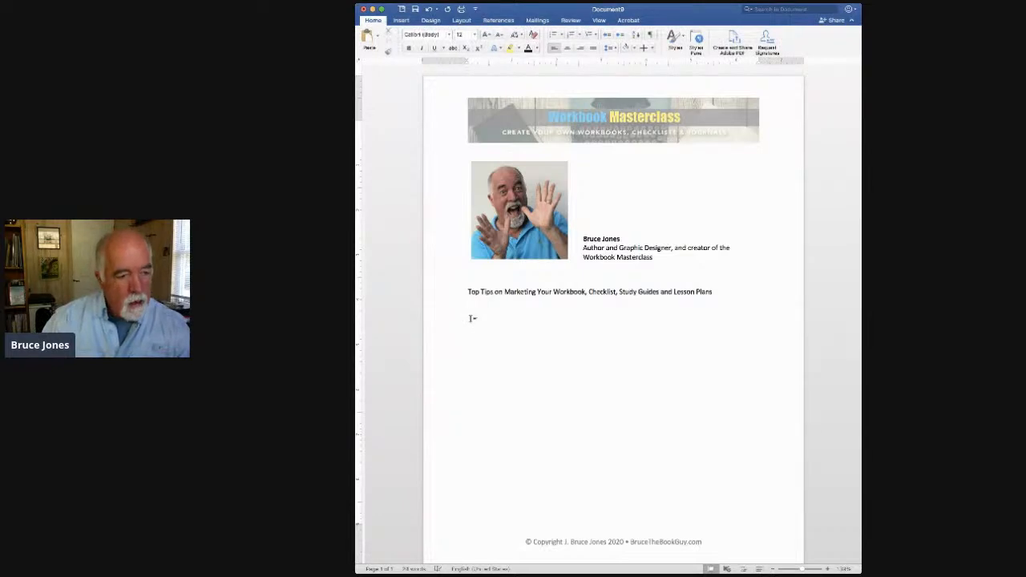
{"action": "type", "text": "Using it in your training and programs • Cross promoting in your books • Social Media, Instagram, Pinterest, YouTube, Facebook • Sell a printed workbook on Amazon • Sell a PDF workbook on your blog, use Gumroad • Talking about it in your podcast, video"}
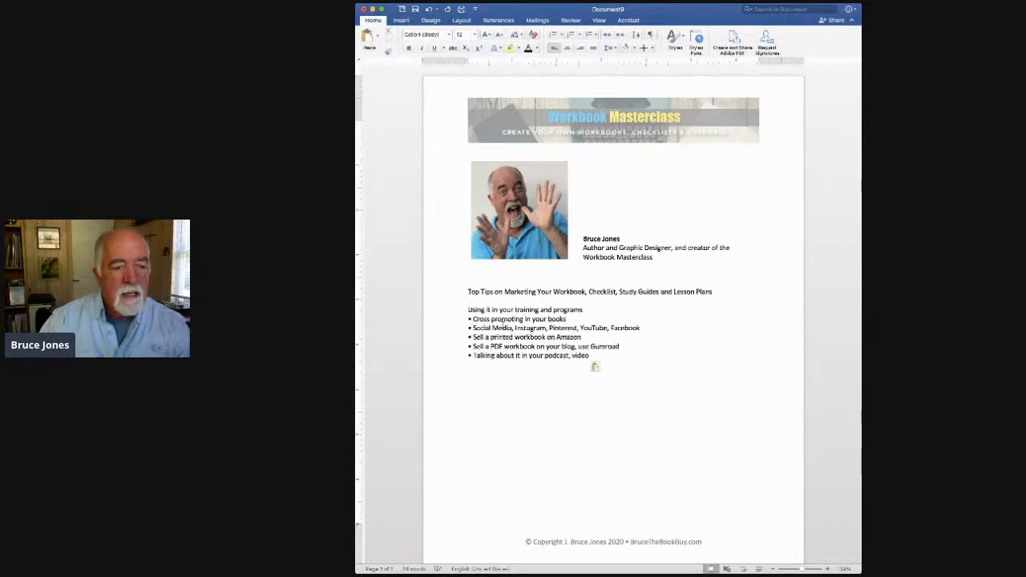
{"action": "triple_click", "coordinate": [487, 309]}
{"action": "key", "text": "BackSpace"}
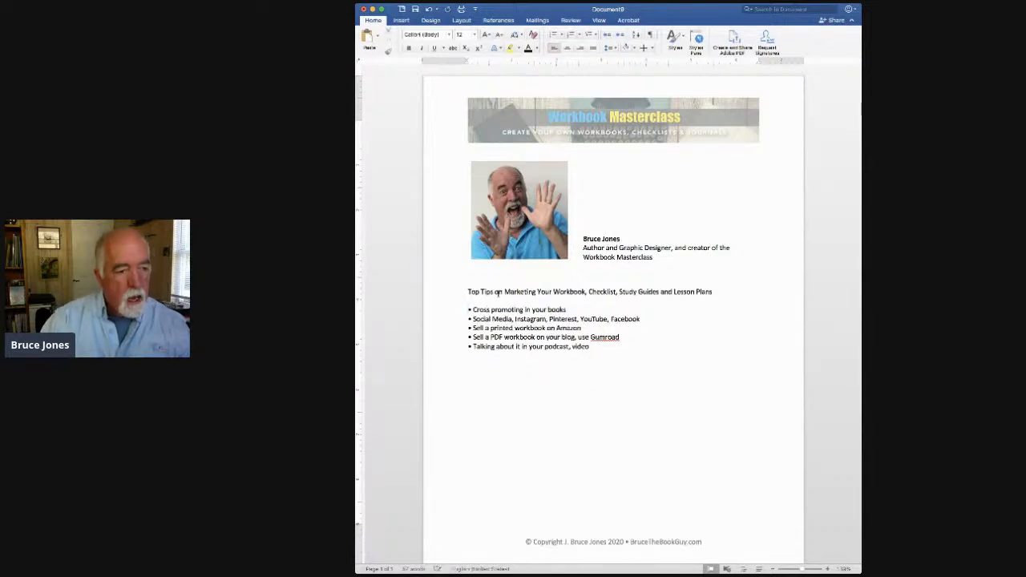
Step: Make the "Top Tips on Marketing" title bold and enlarge it to 16 pt
{"action": "triple_click", "coordinate": [497, 292]}
{"action": "left_click", "coordinate": [408, 48]}
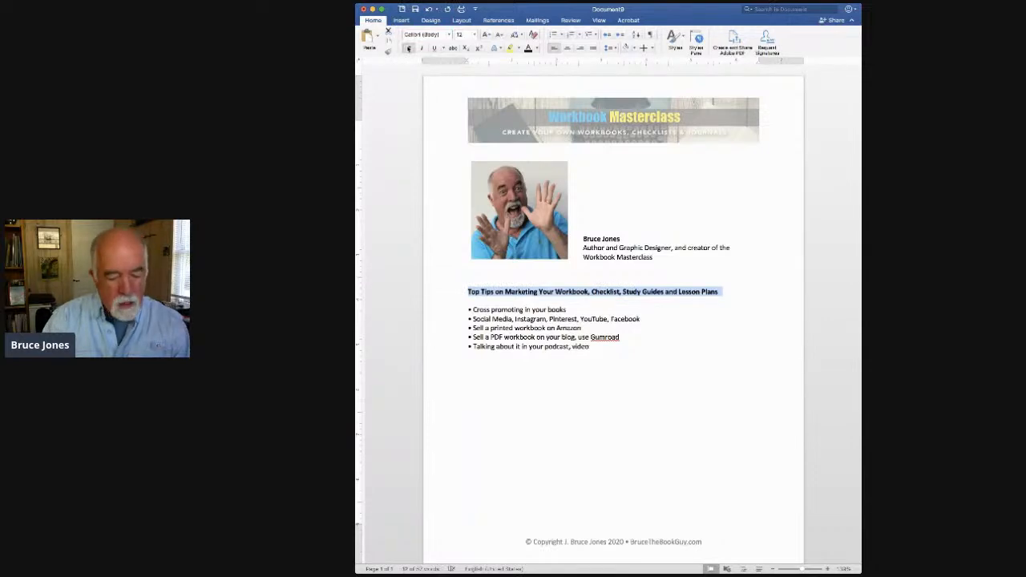
{"action": "key", "text": "super+shift+period"}
{"action": "key", "text": "super+shift+period"}
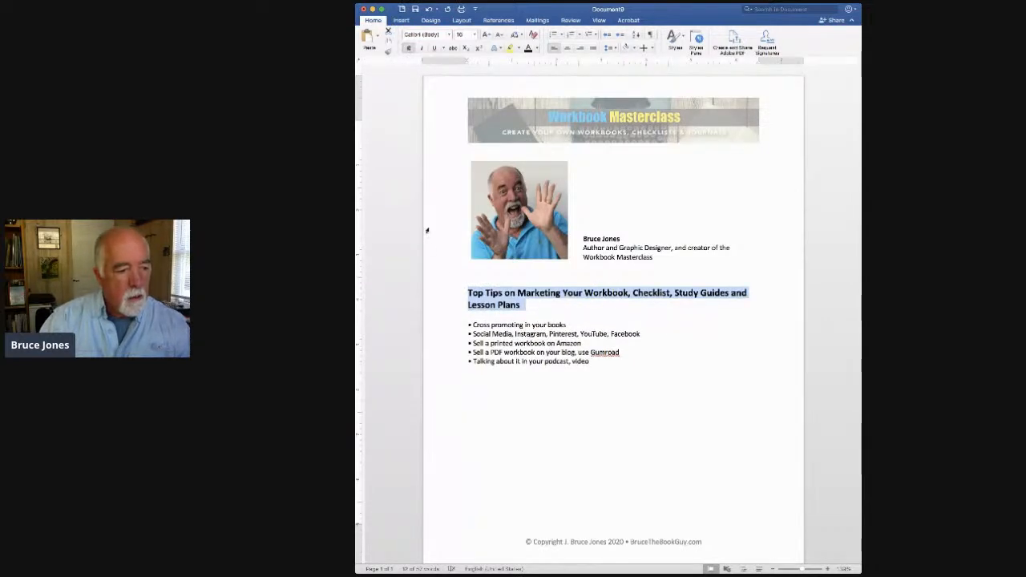
Step: Enlarge all five bulleted tips to 18 pt and add paragraph spacing between them
{"action": "left_click_drag", "start_coordinate": [472, 324], "coordinate": [641, 360]}
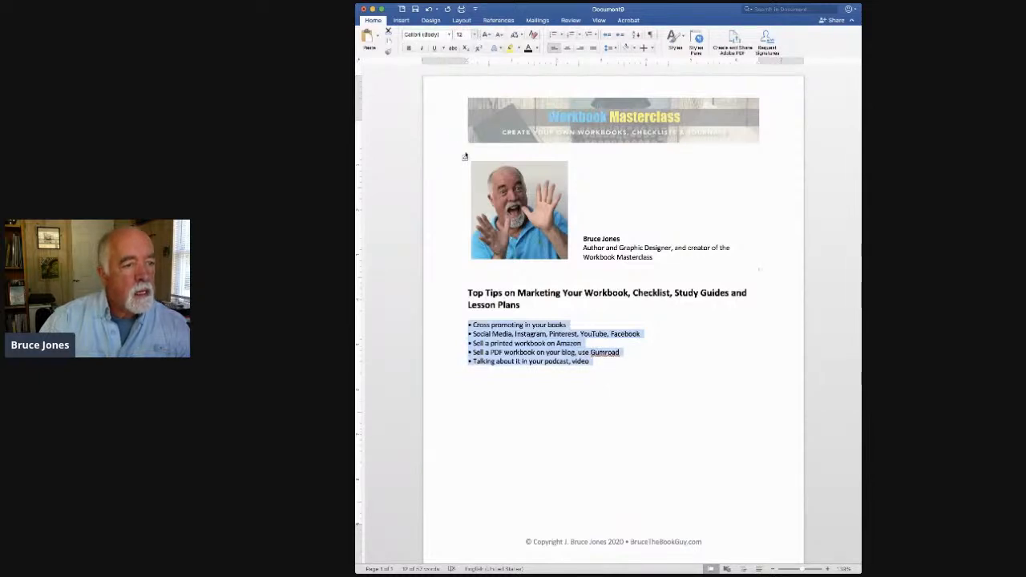
{"action": "key", "text": "super+shift+period"}
{"action": "key", "text": "super+shift+period"}
{"action": "key", "text": "super+shift+period"}
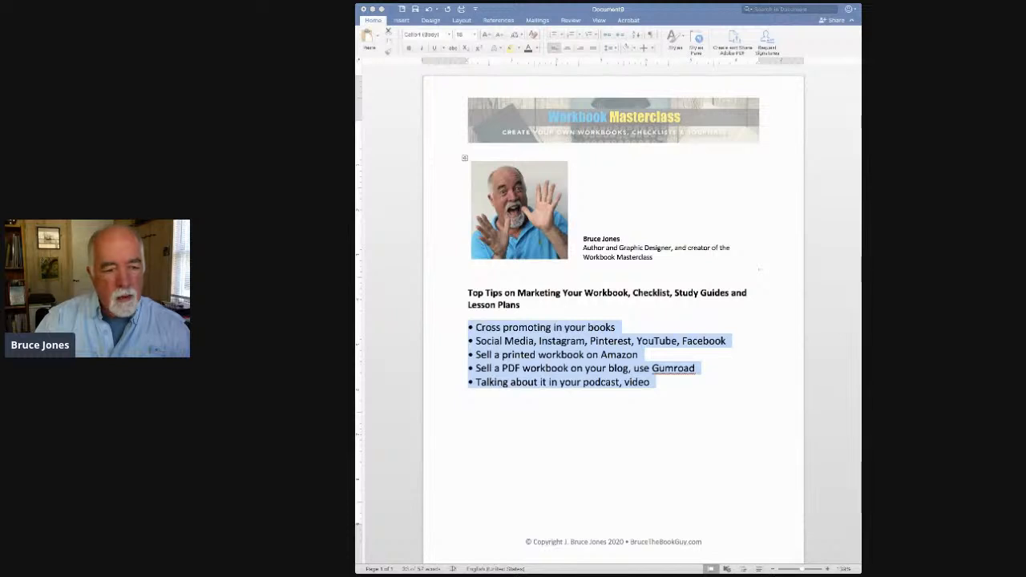
{"action": "key", "text": "Return"}
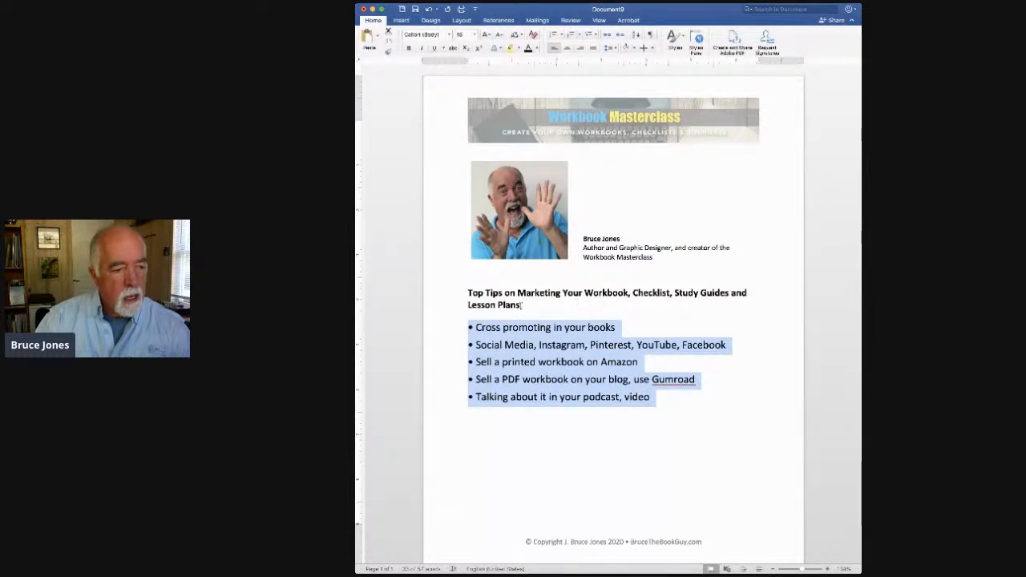
Step: Set the title's font size to 18 and insert a line break after "Checklist," so "Study Guides and Lesson Plans" starts the second line
{"action": "left_click_drag", "start_coordinate": [521, 305], "coordinate": [451, 283]}
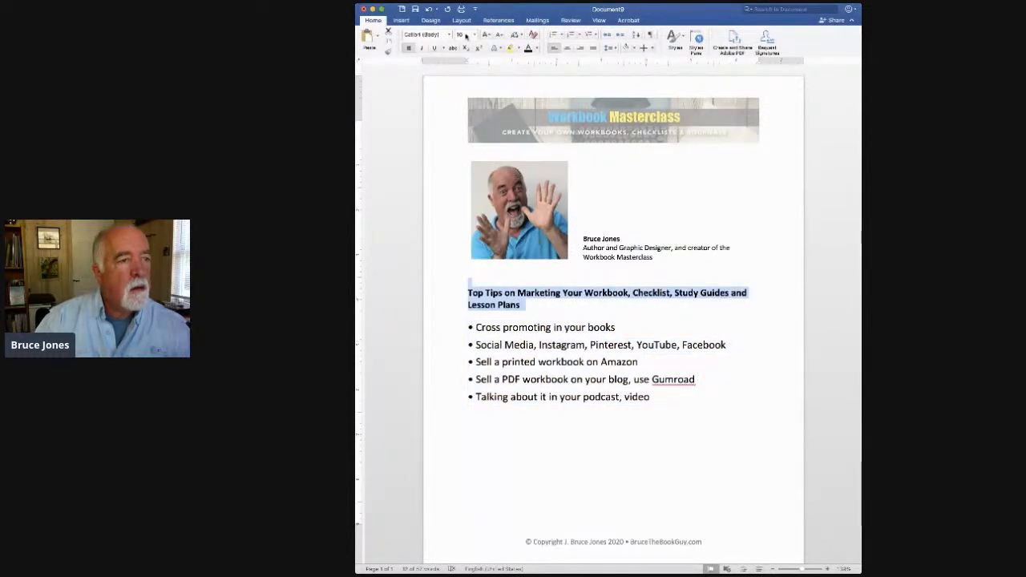
{"action": "left_click", "coordinate": [466, 149]}
{"action": "left_click", "coordinate": [481, 312]}
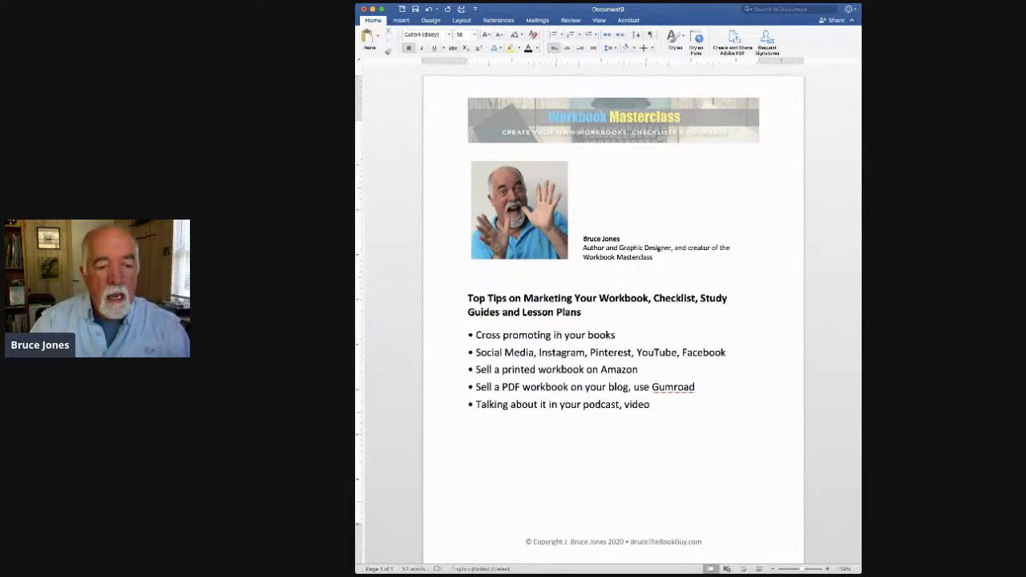
{"action": "left_click", "coordinate": [700, 297]}
{"action": "key", "text": "shift+Return"}
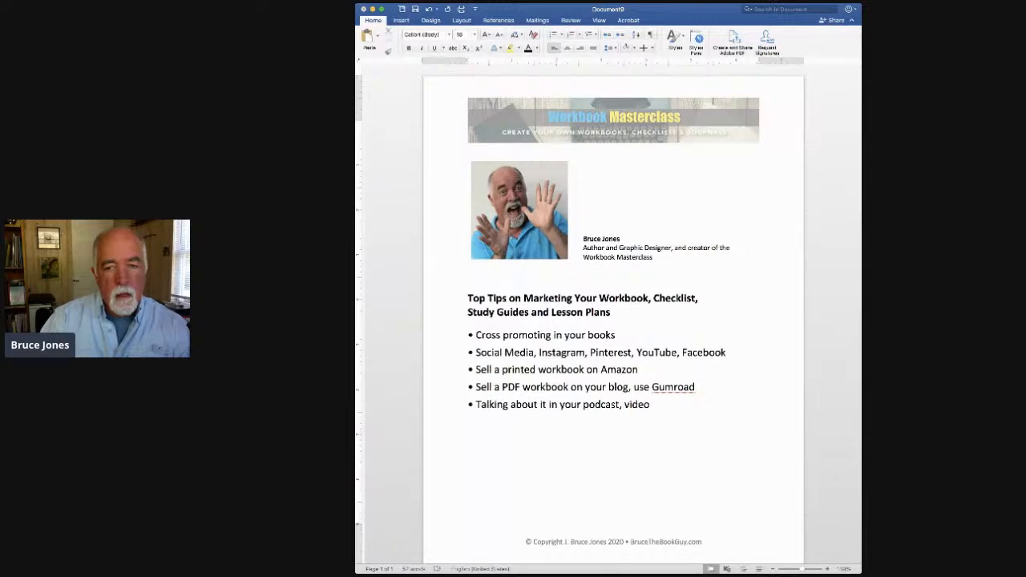
Step: Add two blank lines below the "Cross promoting in your books" tip and two below the social media tip
{"action": "left_click", "coordinate": [617, 335]}
{"action": "key", "text": "Return"}
{"action": "key", "text": "Return"}
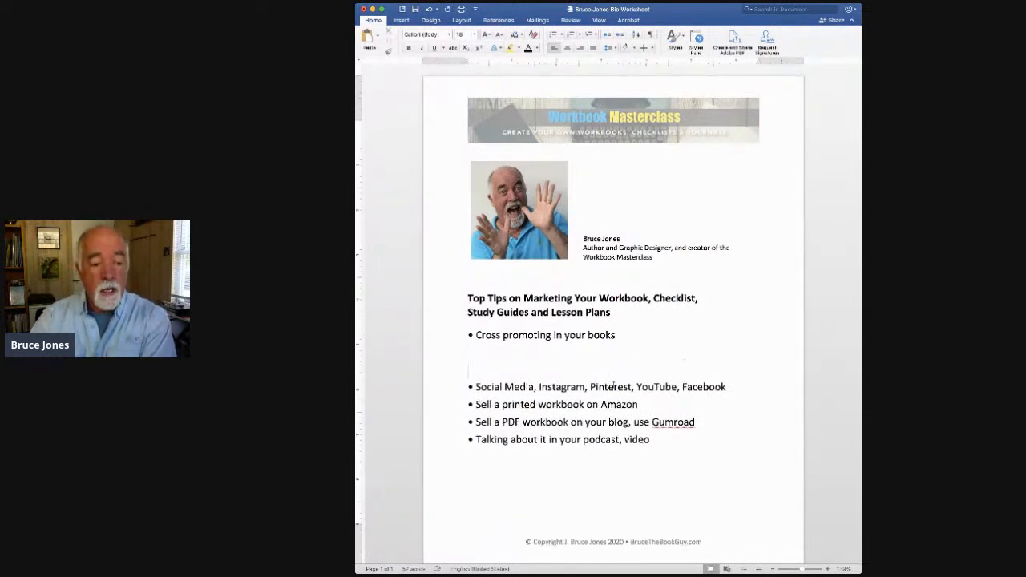
{"action": "left_click", "coordinate": [726, 386]}
{"action": "key", "text": "Return"}
{"action": "key", "text": "Return"}
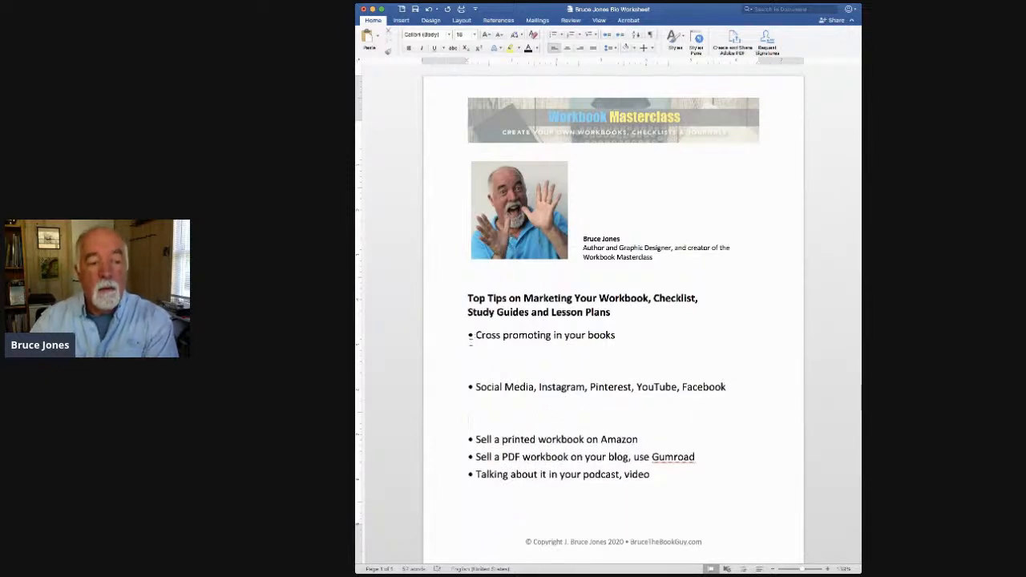
Step: Remove the extra blank lines, keeping just one below the "Cross promoting in your books" tip
{"action": "left_click", "coordinate": [576, 352]}
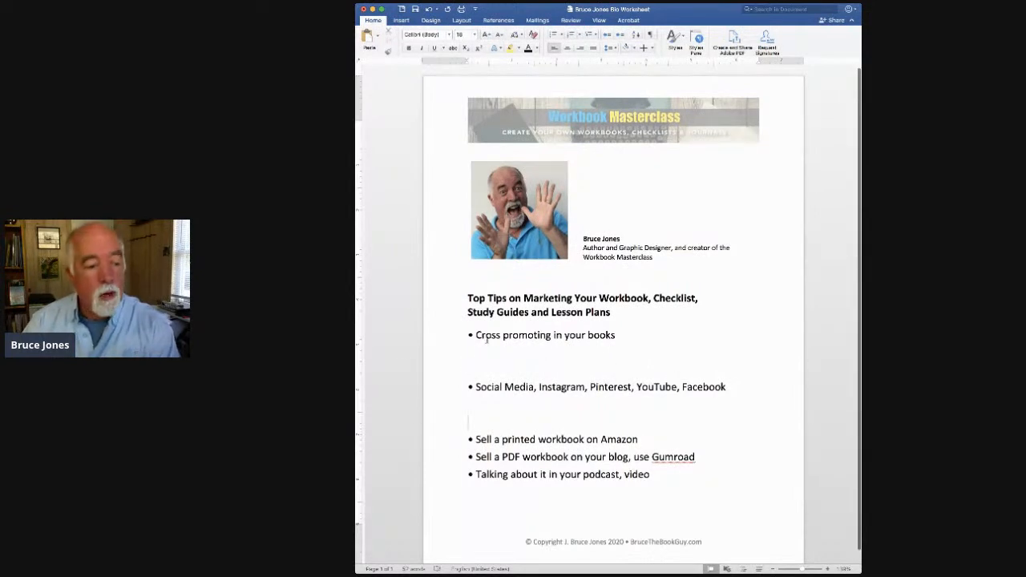
{"action": "left_click", "coordinate": [537, 410]}
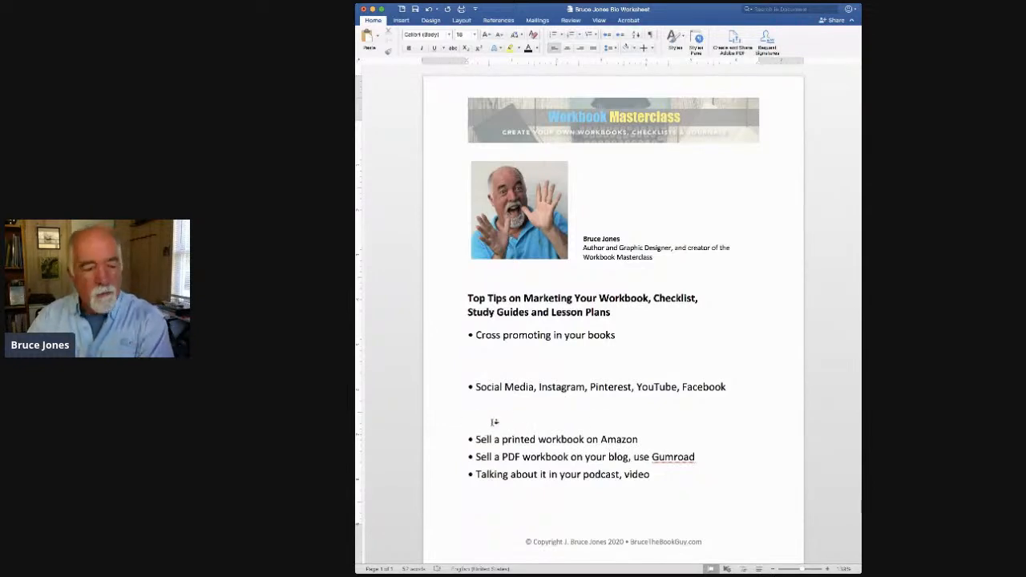
{"action": "key", "text": "BackSpace"}
{"action": "key", "text": "BackSpace"}
{"action": "key", "text": "BackSpace"}
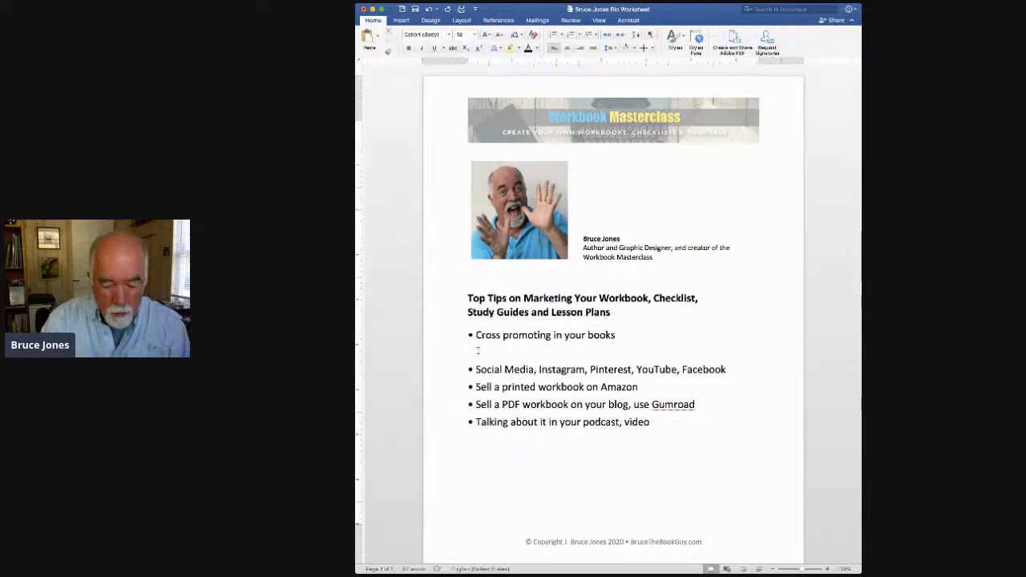
Step: Fill the blank line below "Cross promoting in your books" with underscores to form a writing line across the text width
{"action": "type", "text": "______________________"}
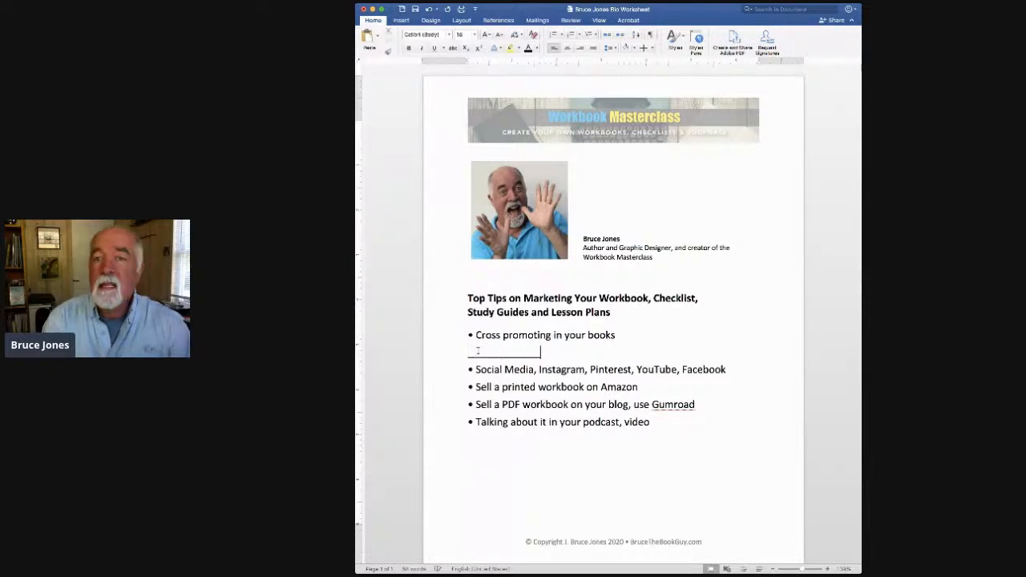
{"action": "type", "text": "___________"}
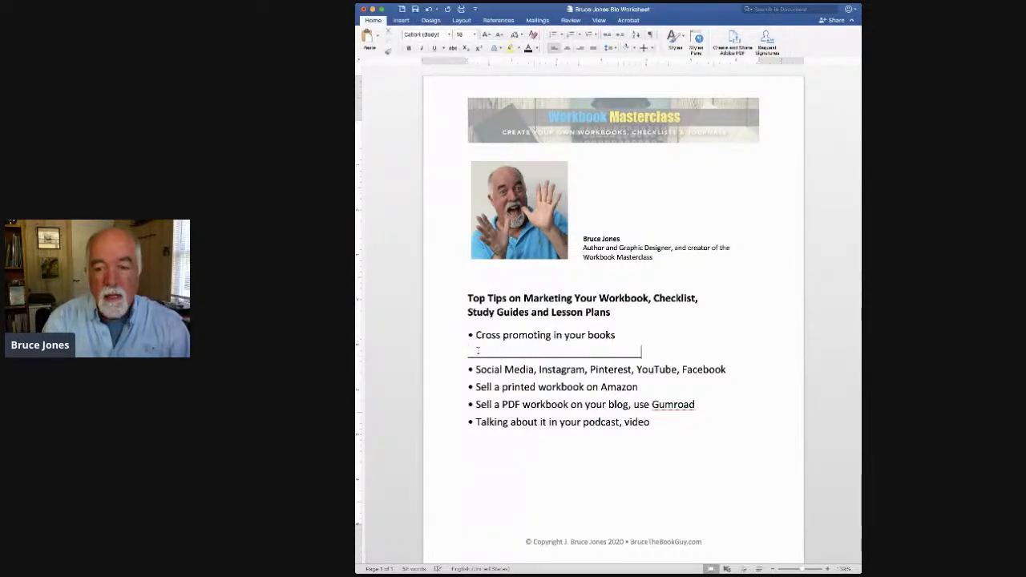
{"action": "type", "text": "__________________"}
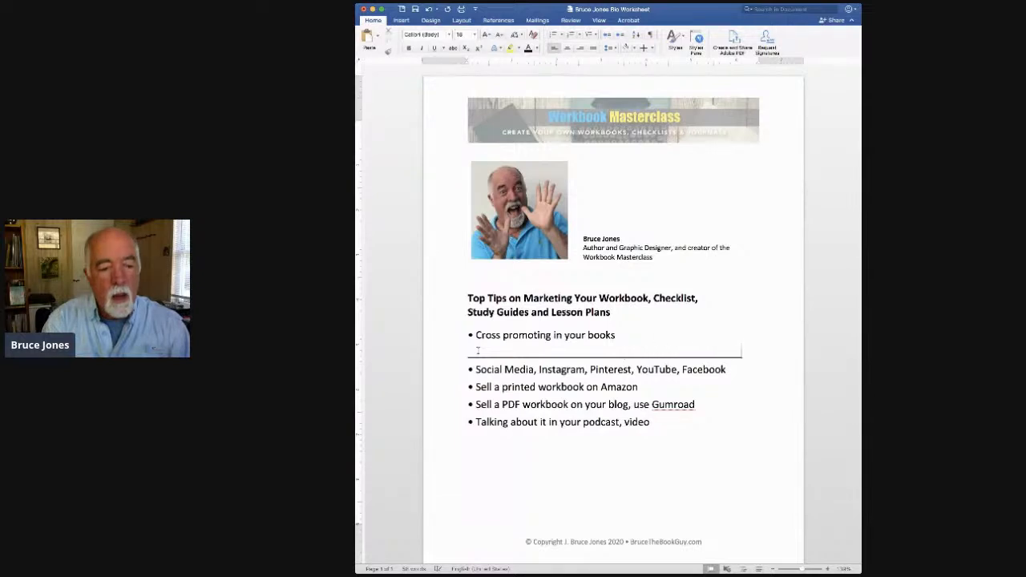
{"action": "key", "text": "Return"}
{"action": "key", "text": "BackSpace"}
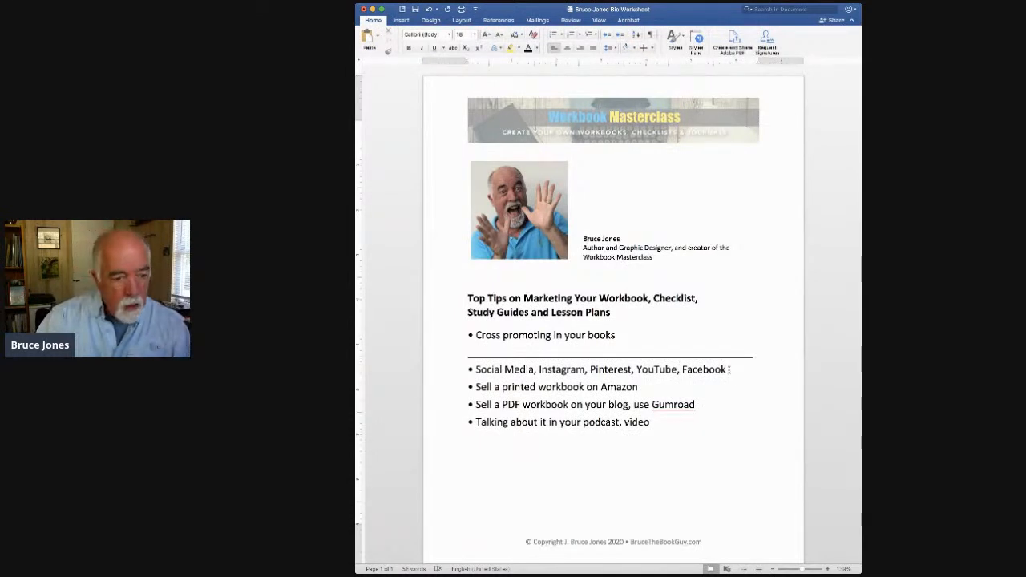
Step: Add a full-width writing line of underscores below the social media tip
{"action": "left_click", "coordinate": [726, 370]}
{"action": "key", "text": "Return"}
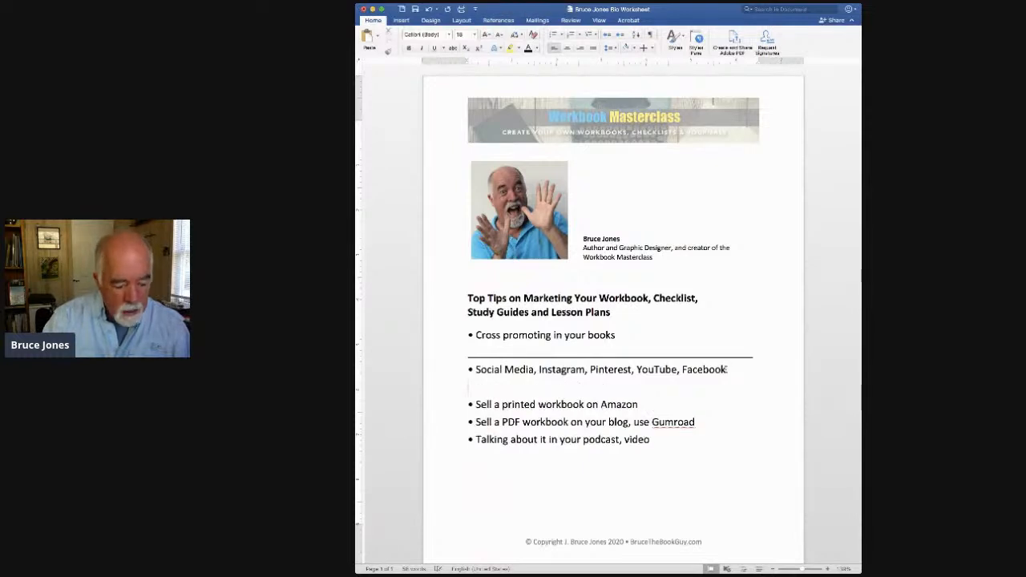
{"action": "type", "text": "_____________________"}
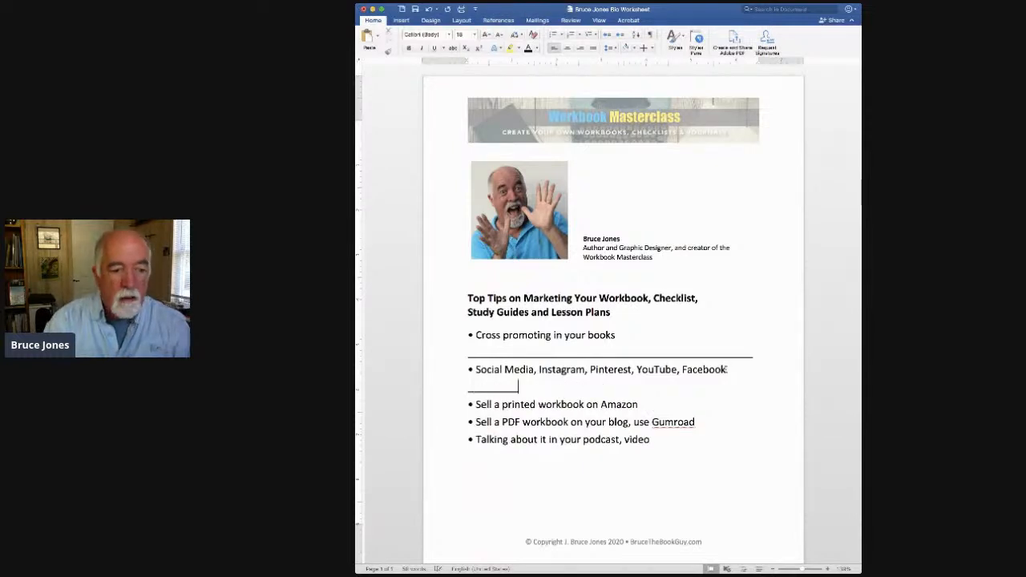
{"action": "type", "text": "________________________"}
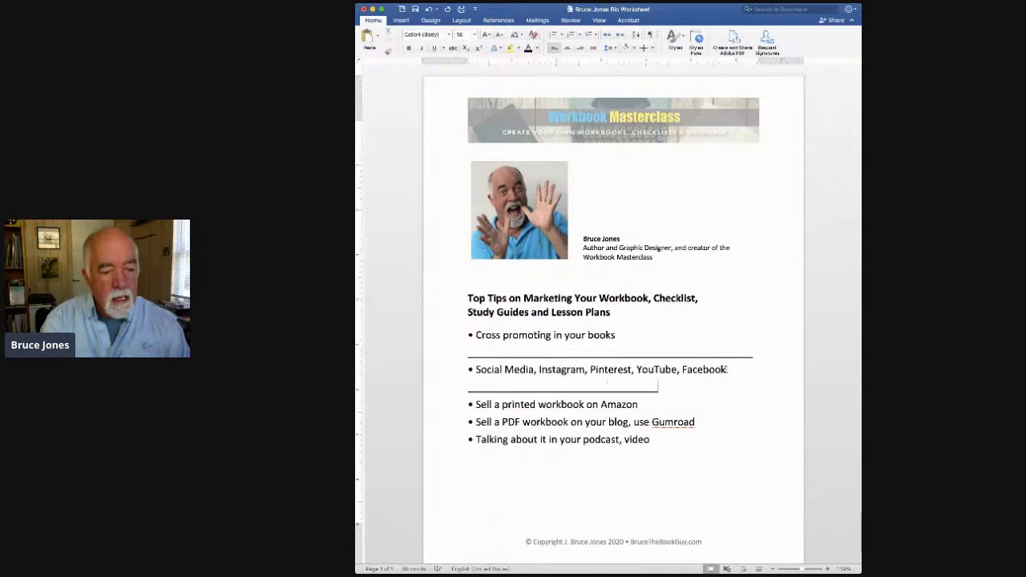
{"action": "type", "text": "______________________"}
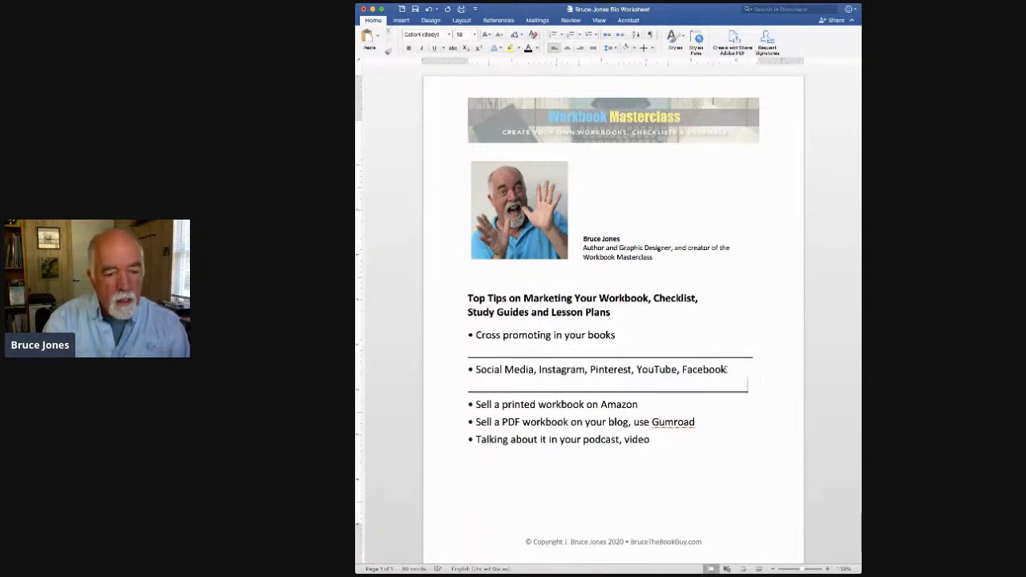
Step: Insert a blank line above the social media tip and reduce its font size to 10 pt
{"action": "left_click", "coordinate": [469, 369]}
{"action": "key", "text": "Return"}
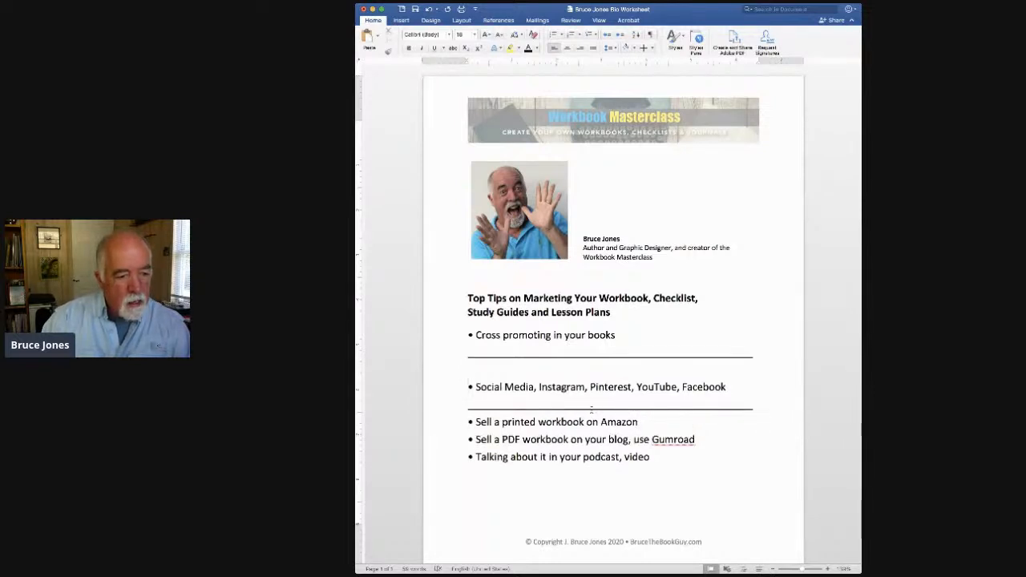
{"action": "double_click", "coordinate": [487, 369]}
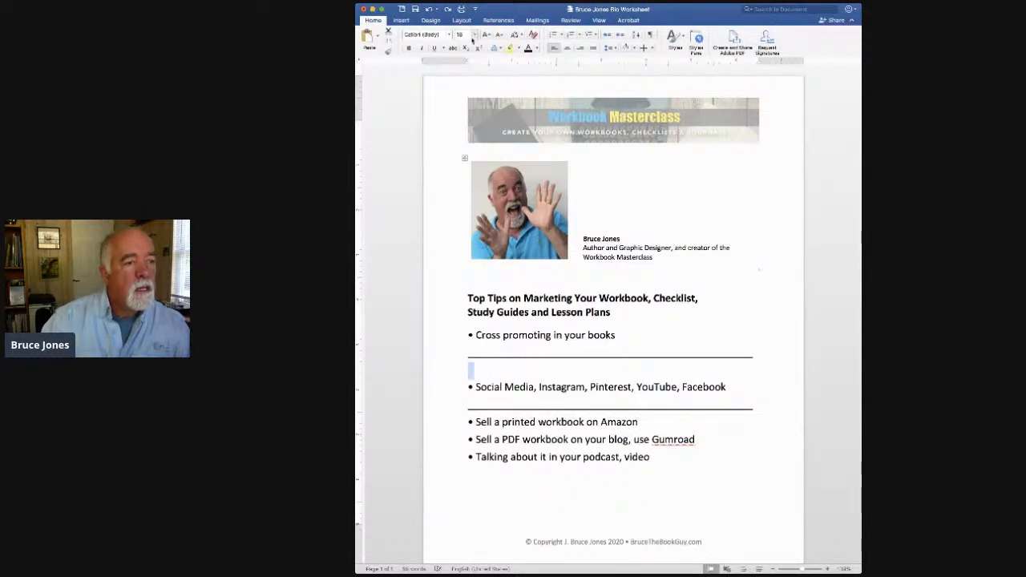
{"action": "key", "text": "super+shift+comma"}
{"action": "key", "text": "super+shift+comma"}
{"action": "key", "text": "super+shift+comma"}
{"action": "key", "text": "super+shift+comma"}
{"action": "key", "text": "super+shift+comma"}
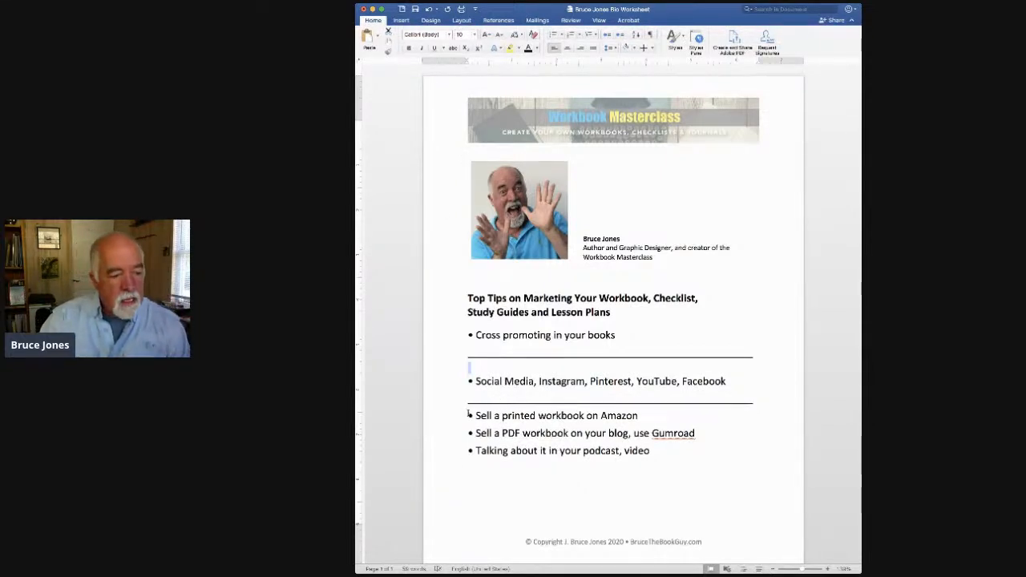
Step: Delete both underscore writing lines and the small blank line so the five tips follow one another directly
{"action": "left_click", "coordinate": [639, 416]}
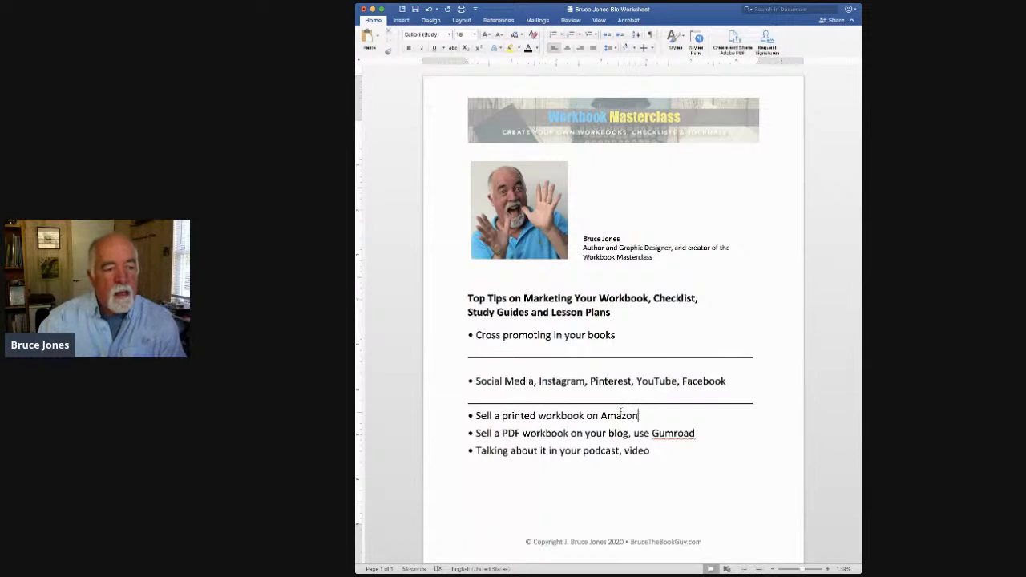
{"action": "triple_click", "coordinate": [469, 399]}
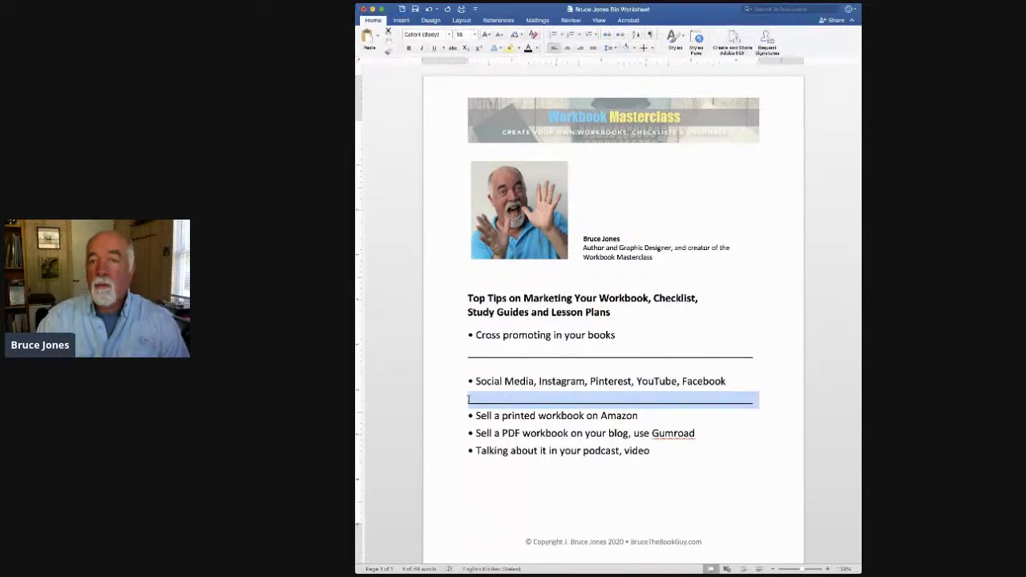
{"action": "key", "text": "BackSpace"}
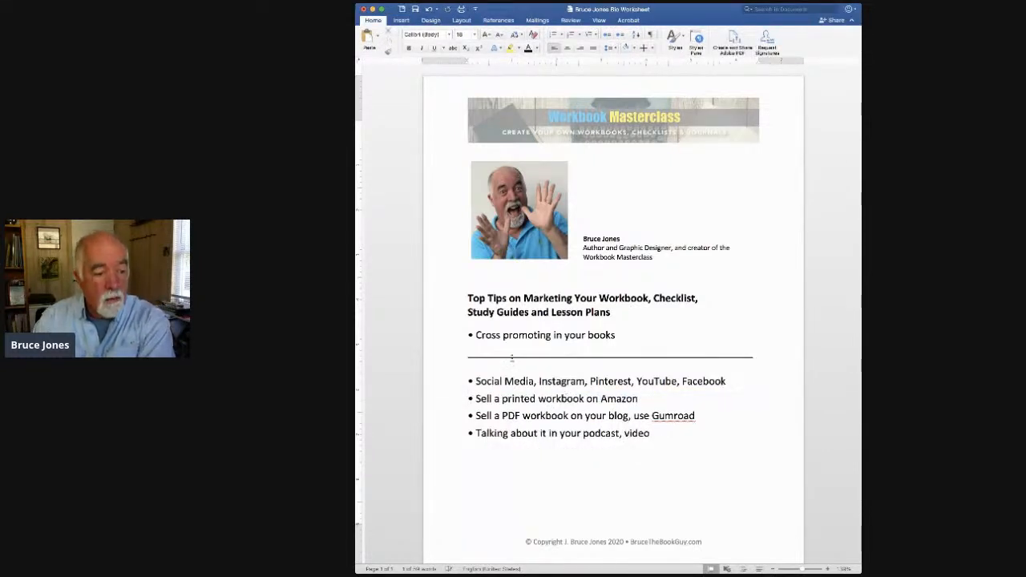
{"action": "triple_click", "coordinate": [490, 355]}
{"action": "key", "text": "BackSpace"}
{"action": "key", "text": "BackSpace"}
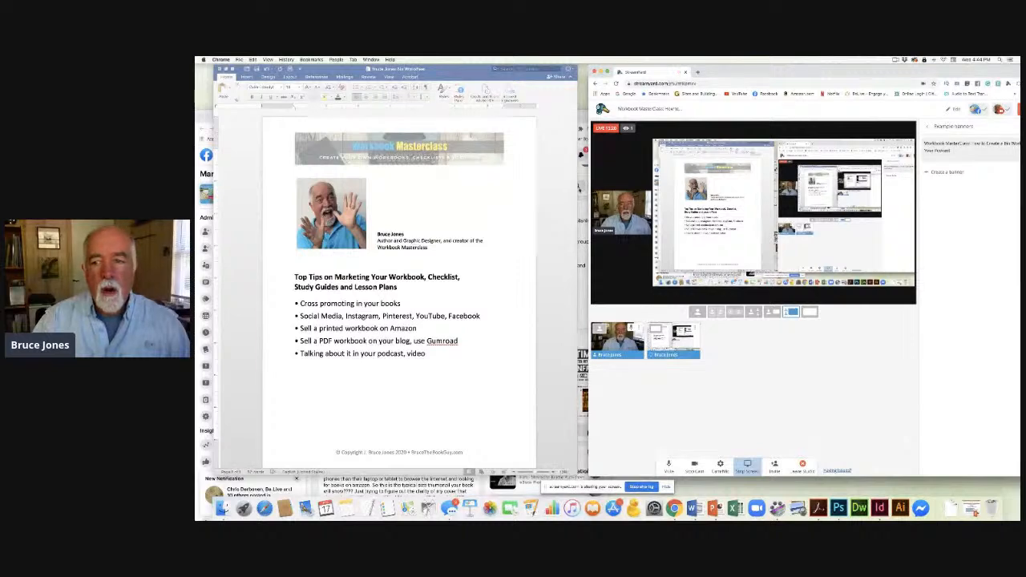
Step: Switch to the Chrome window with the YouTube channel's videos and open "How to Market Your Book or Product, EASY PRODUCTS"
{"action": "left_click_drag", "start_coordinate": [721, 73], "coordinate": [721, 426]}
{"action": "left_click_drag", "start_coordinate": [585, 113], "coordinate": [965, 74]}
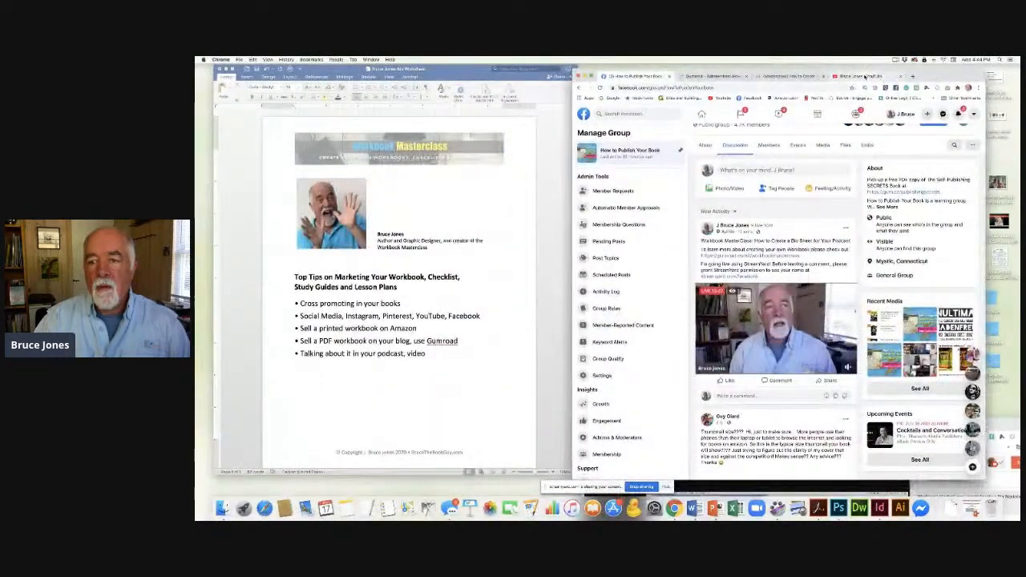
{"action": "left_click", "coordinate": [862, 76]}
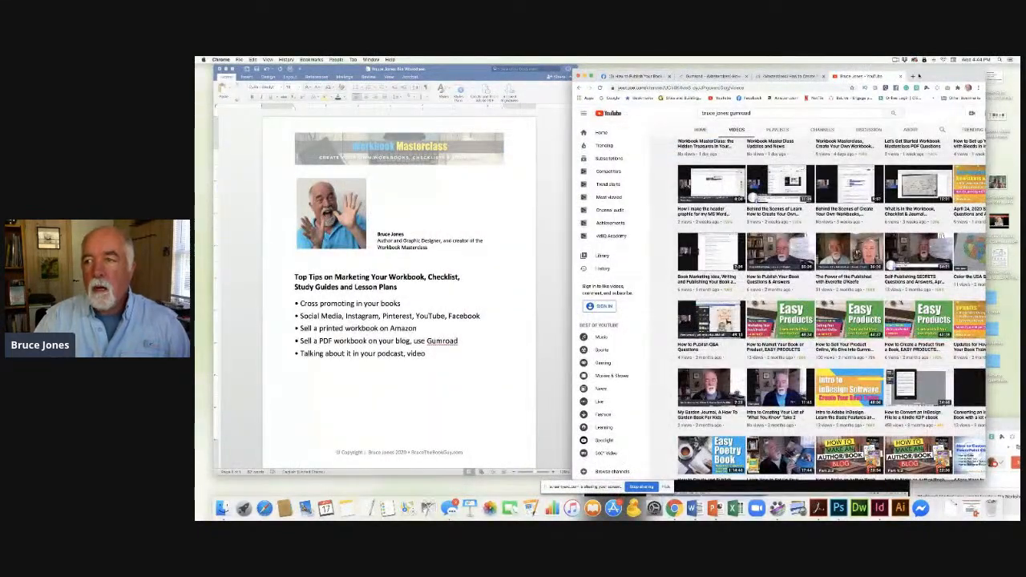
{"action": "left_click_drag", "start_coordinate": [920, 75], "coordinate": [895, 70]}
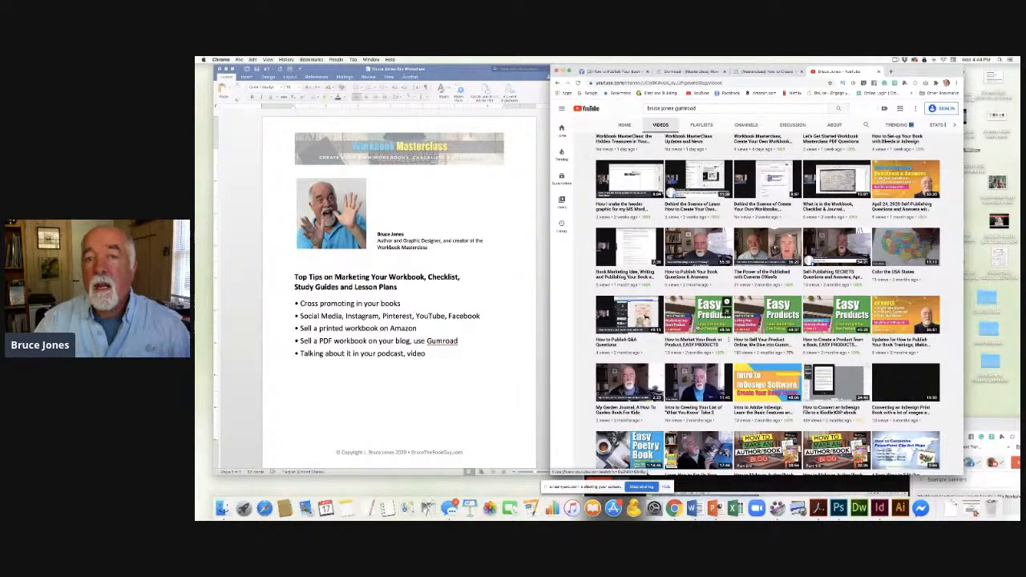
{"action": "left_click", "coordinate": [698, 320]}
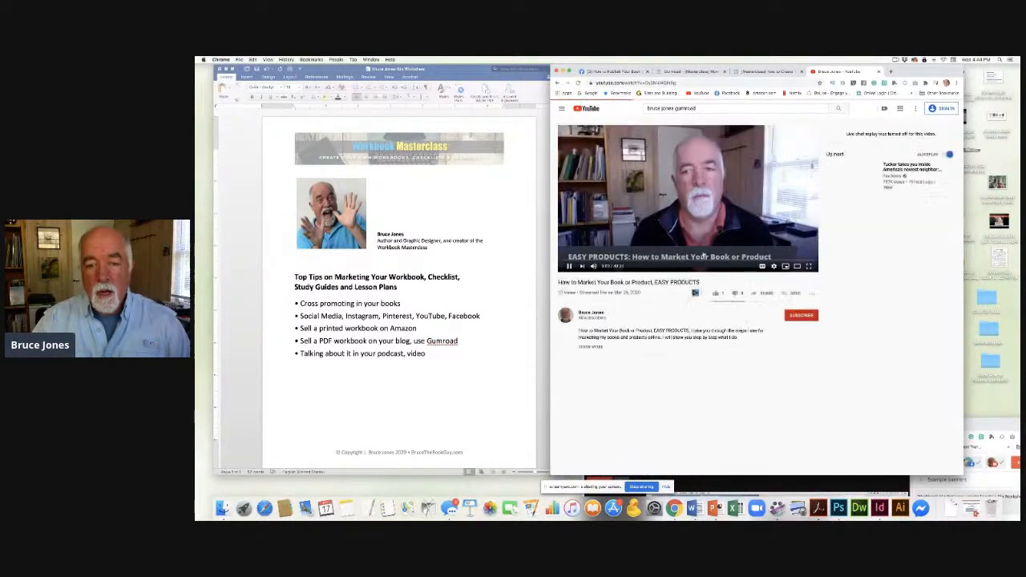
Step: Pause the "How to Market Your Book or Product" video and copy its YouTube share link
{"action": "left_click", "coordinate": [569, 267]}
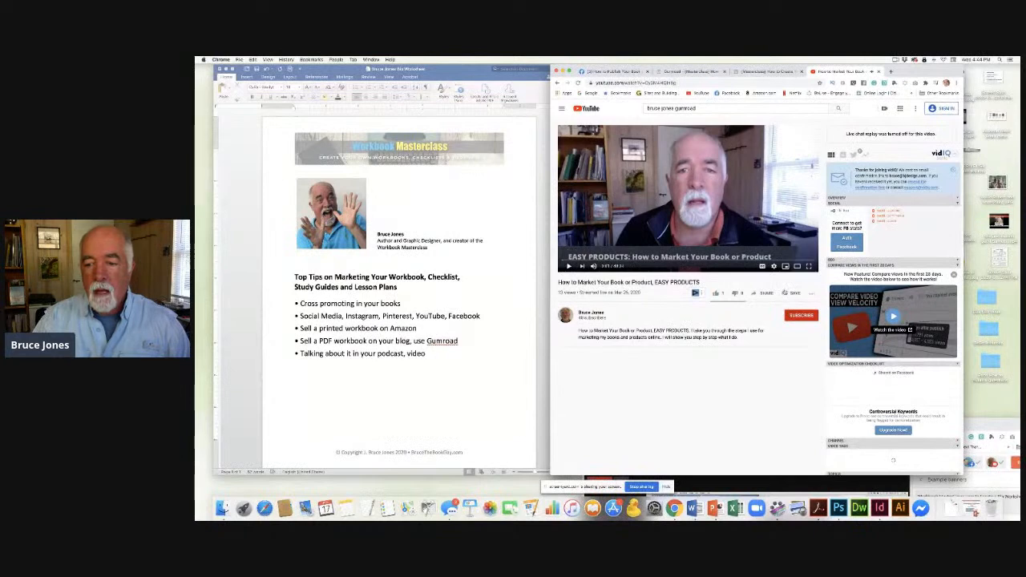
{"action": "left_click", "coordinate": [766, 295]}
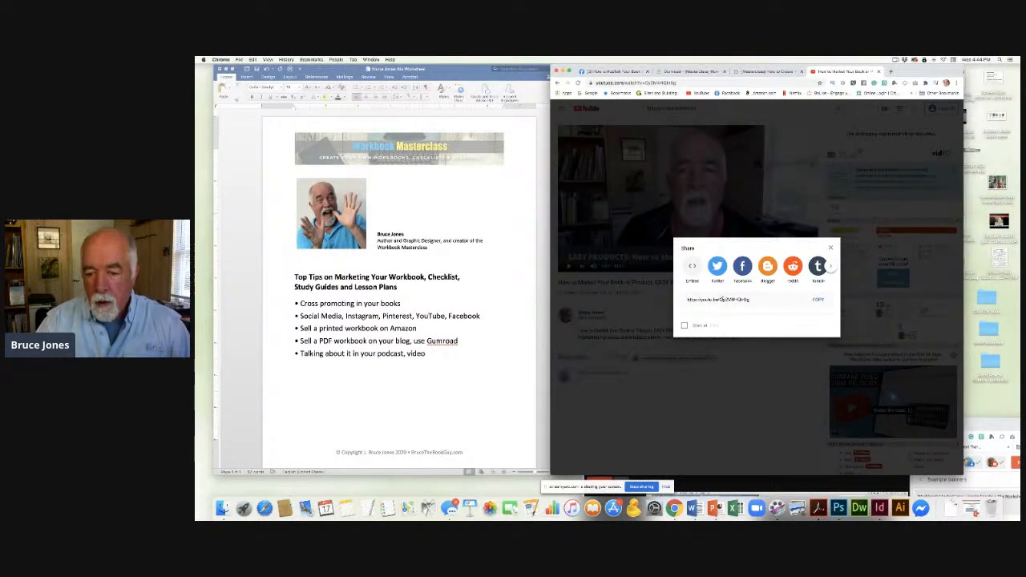
{"action": "mouse_move", "coordinate": [752, 299]}
{"action": "left_mouse_down"}
{"action": "mouse_move", "coordinate": [686, 301]}
{"action": "mouse_move", "coordinate": [753, 299]}
{"action": "left_mouse_up"}
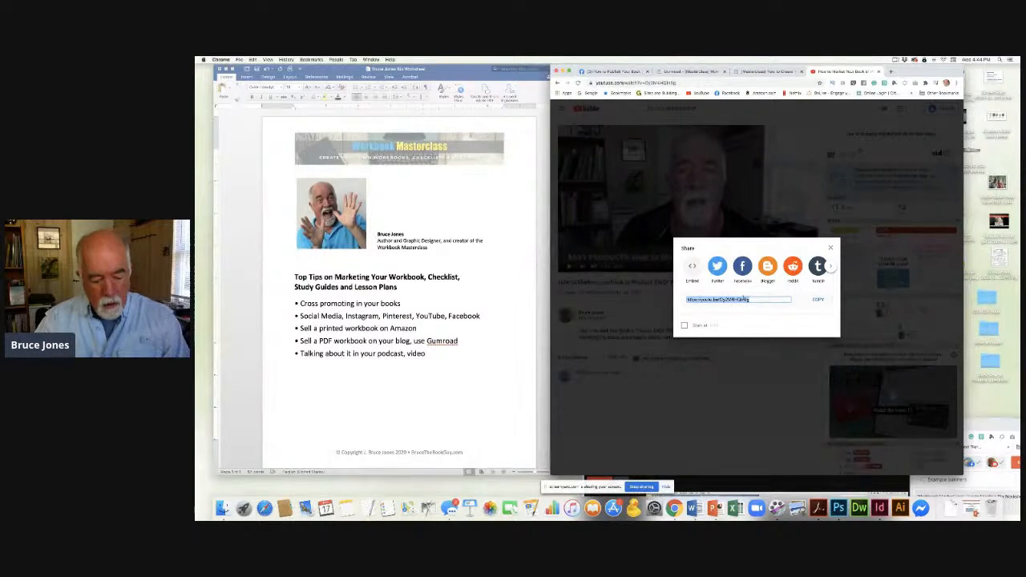
{"action": "left_click", "coordinate": [831, 248]}
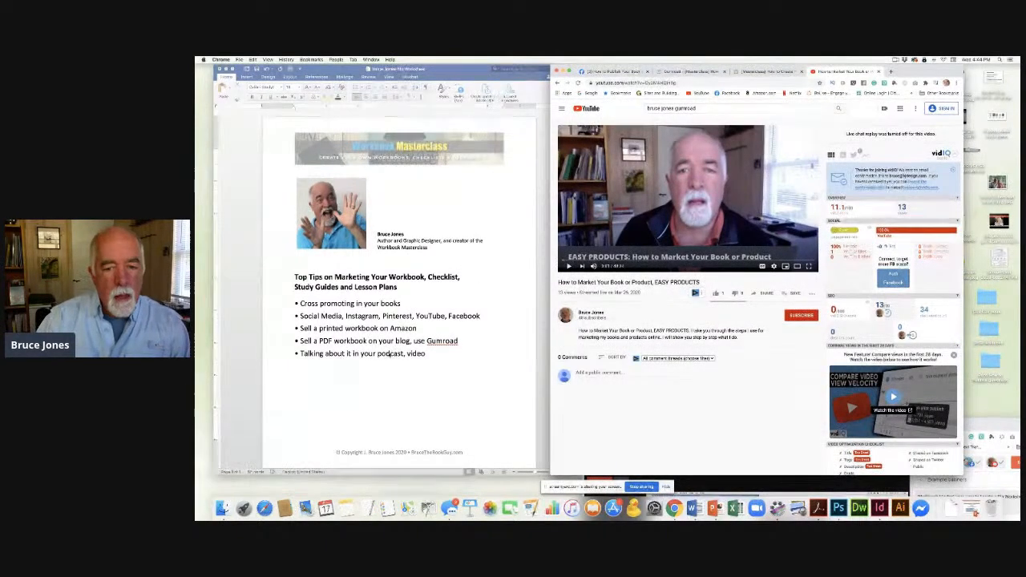
Step: Return to Word and add "Resources" below the tips, followed by "How to Market Your Book or Product," and the copied video link
{"action": "left_click", "coordinate": [321, 373]}
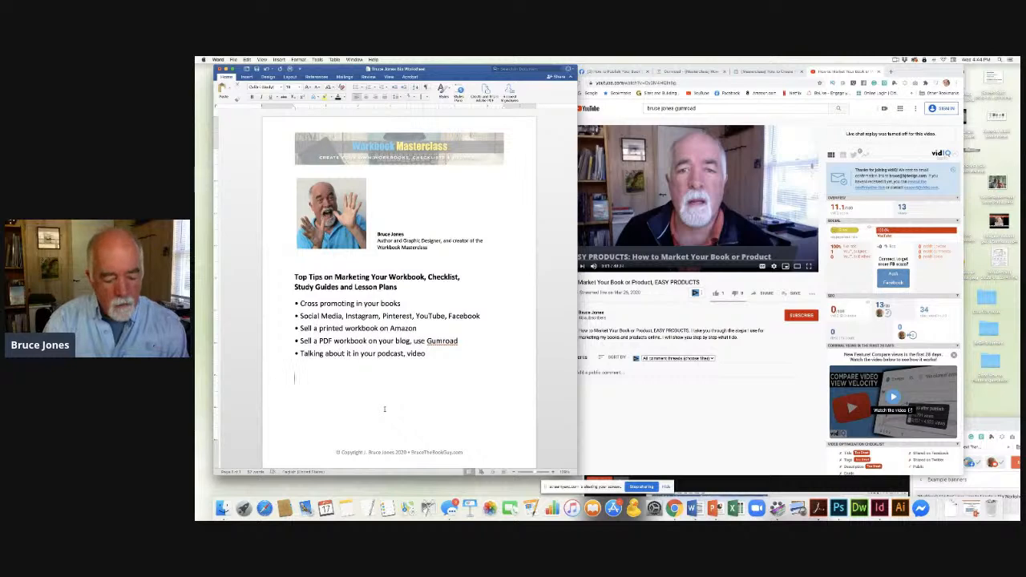
{"action": "type", "text": "Resources"}
{"action": "key", "text": "Return"}
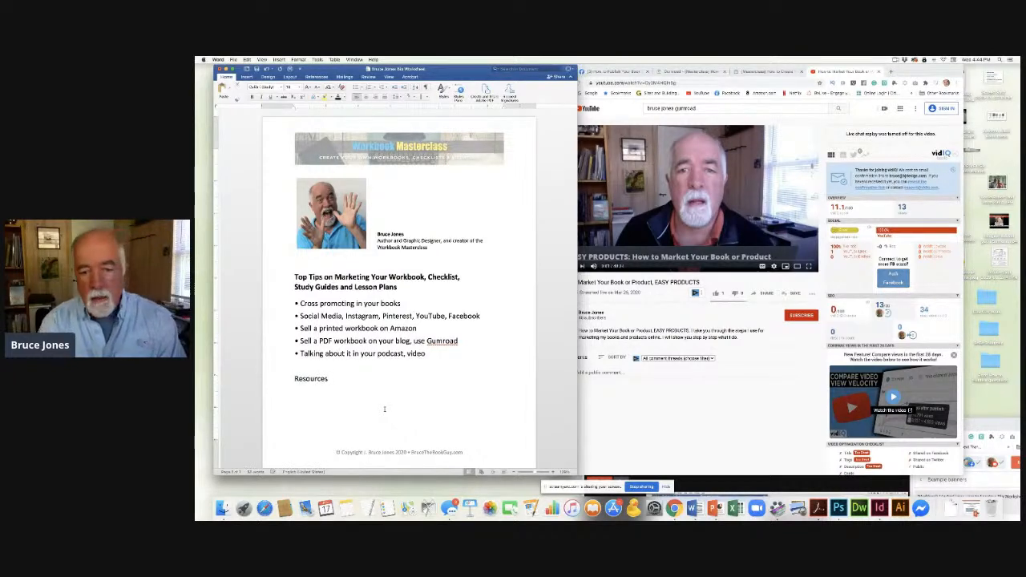
{"action": "type", "text": "How to Market Your Book or Product,"}
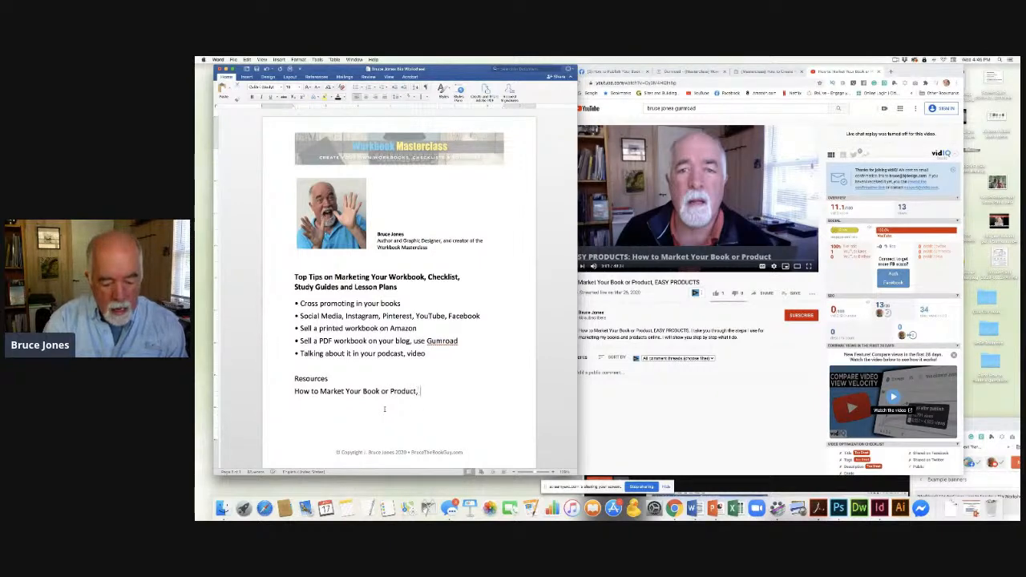
{"action": "key", "text": "super+v"}
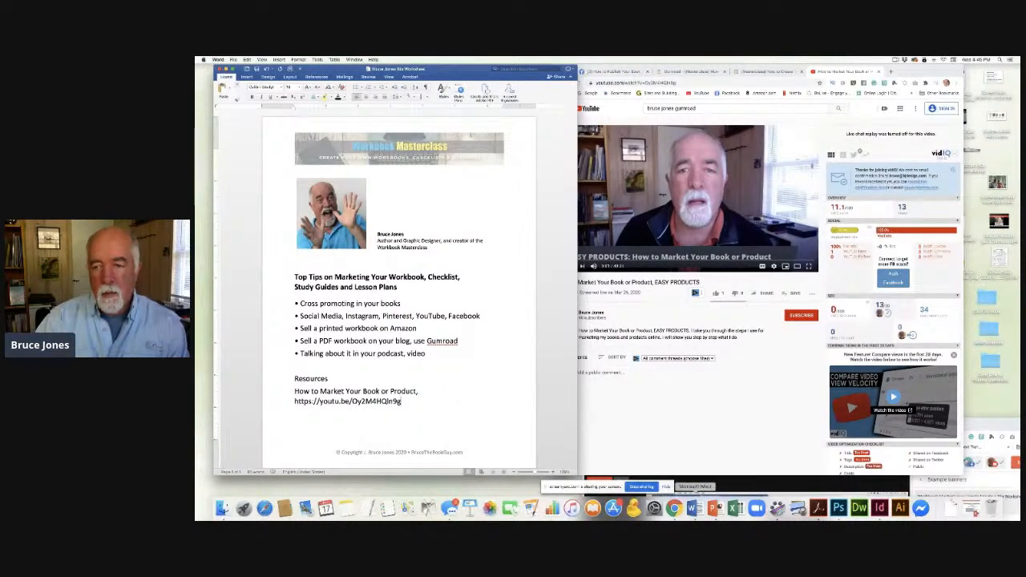
Step: Reduce the font size of the video resource line under Resources to 16 pt
{"action": "left_click_drag", "start_coordinate": [914, 71], "coordinate": [565, 161]}
{"action": "left_click_drag", "start_coordinate": [829, 430], "coordinate": [760, 76]}
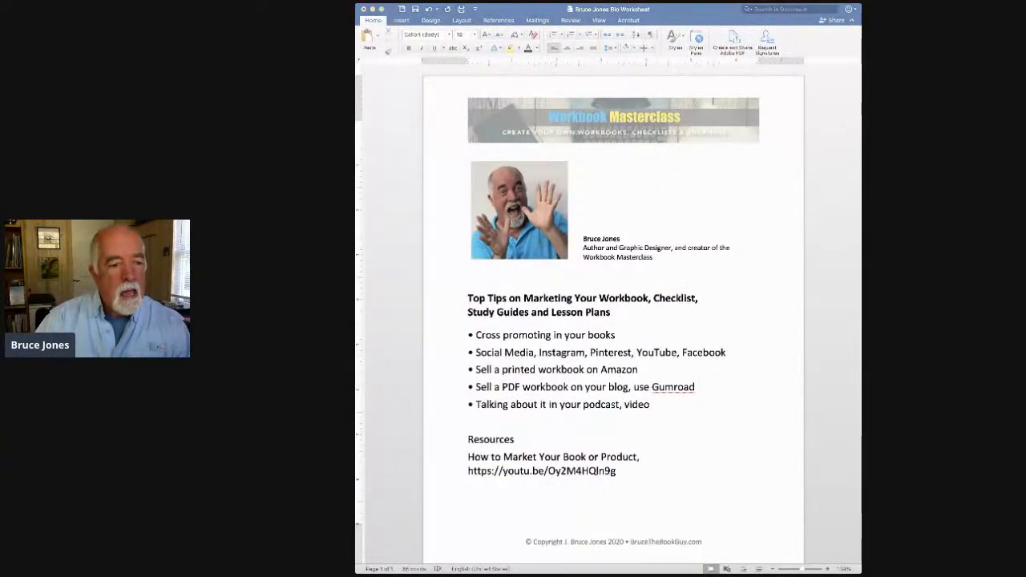
{"action": "left_click_drag", "start_coordinate": [489, 457], "coordinate": [620, 472]}
{"action": "left_click", "coordinate": [469, 456]}
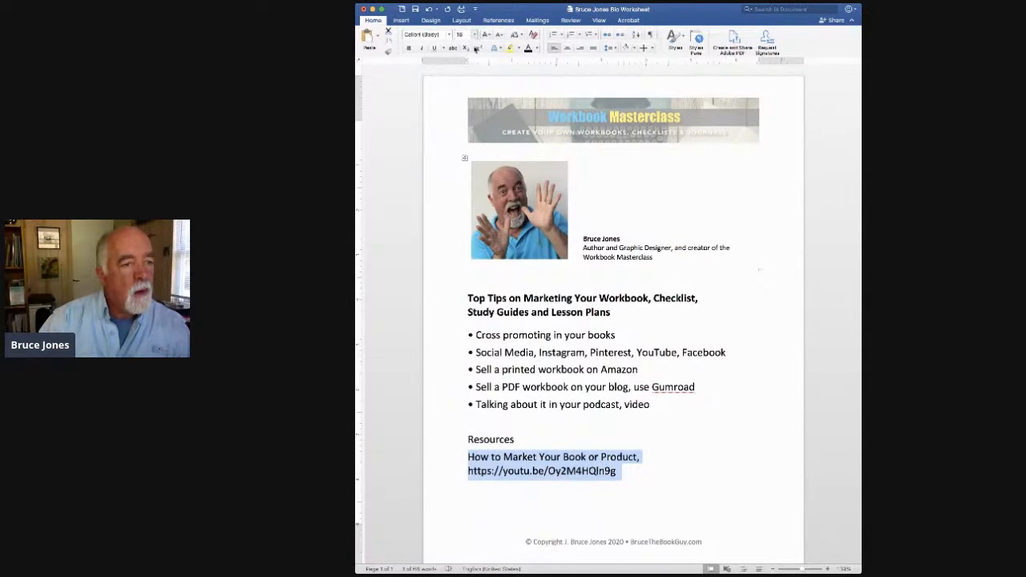
{"action": "key", "text": "super+z"}
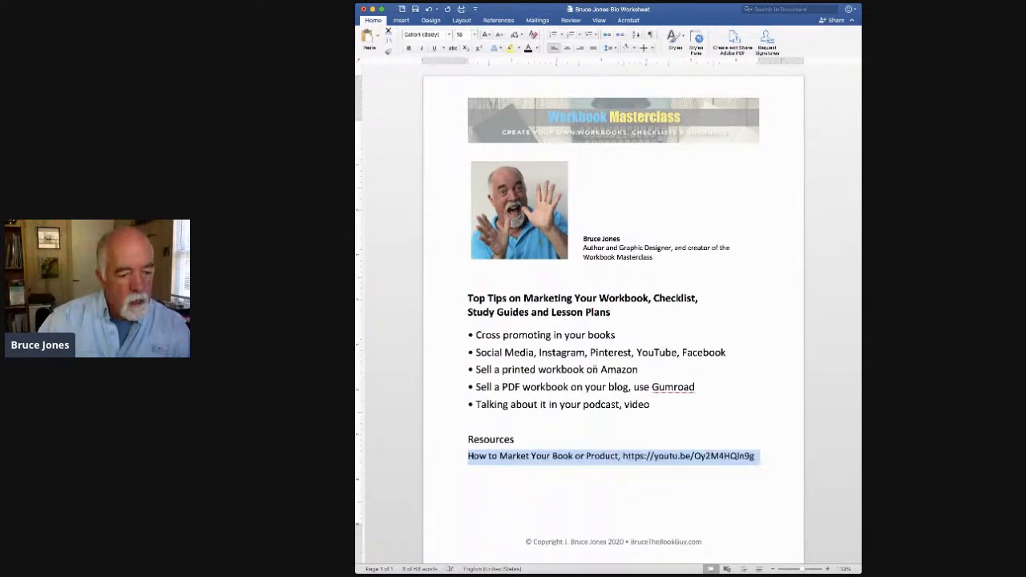
Step: Turn the YouTube address in the resource line into a live hyperlink
{"action": "left_click", "coordinate": [623, 456]}
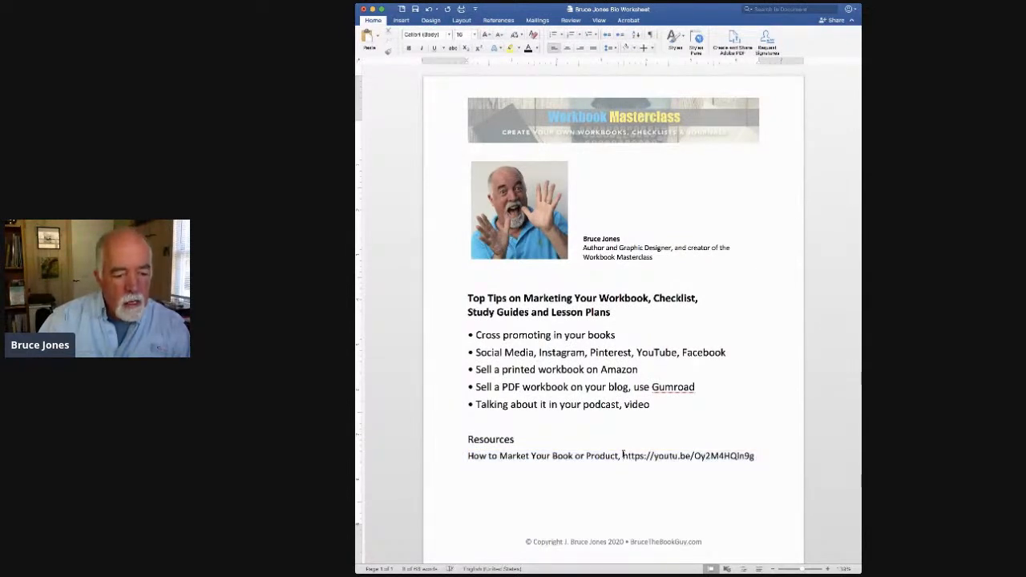
{"action": "left_click_drag", "start_coordinate": [622, 455], "coordinate": [755, 456]}
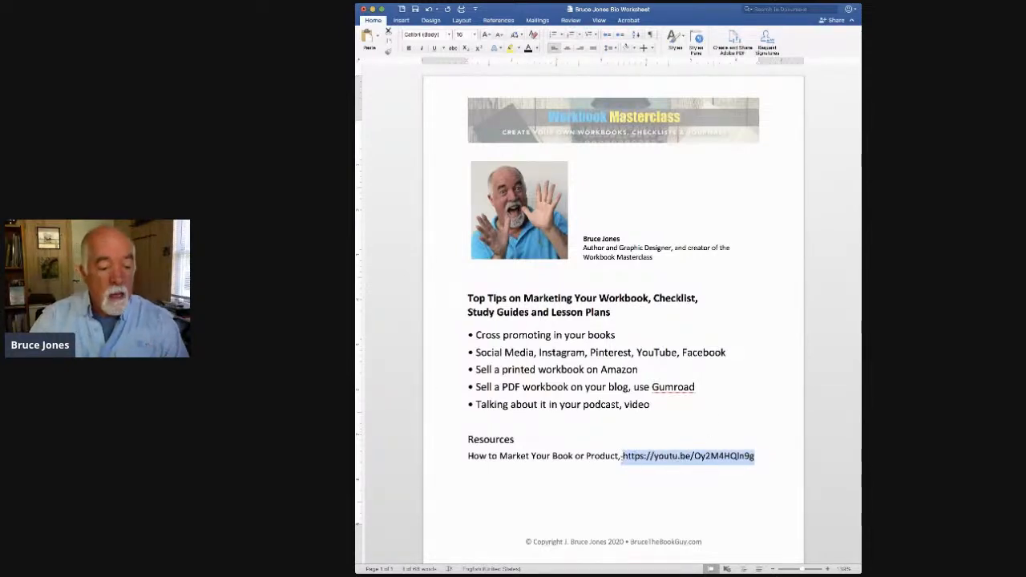
{"action": "left_click", "coordinate": [623, 455]}
{"action": "left_click_drag", "start_coordinate": [624, 455], "coordinate": [756, 456]}
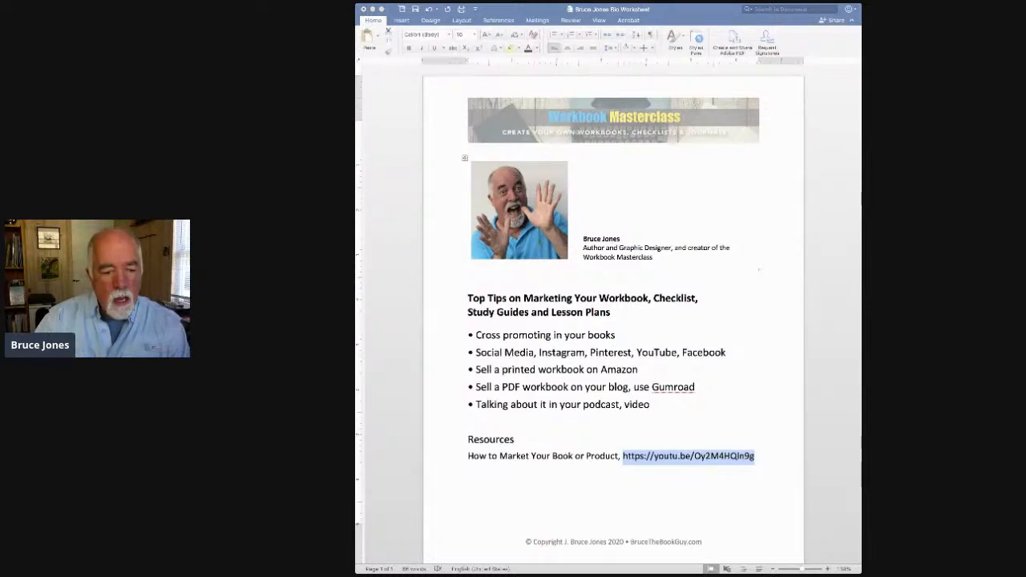
{"action": "left_click", "coordinate": [758, 454]}
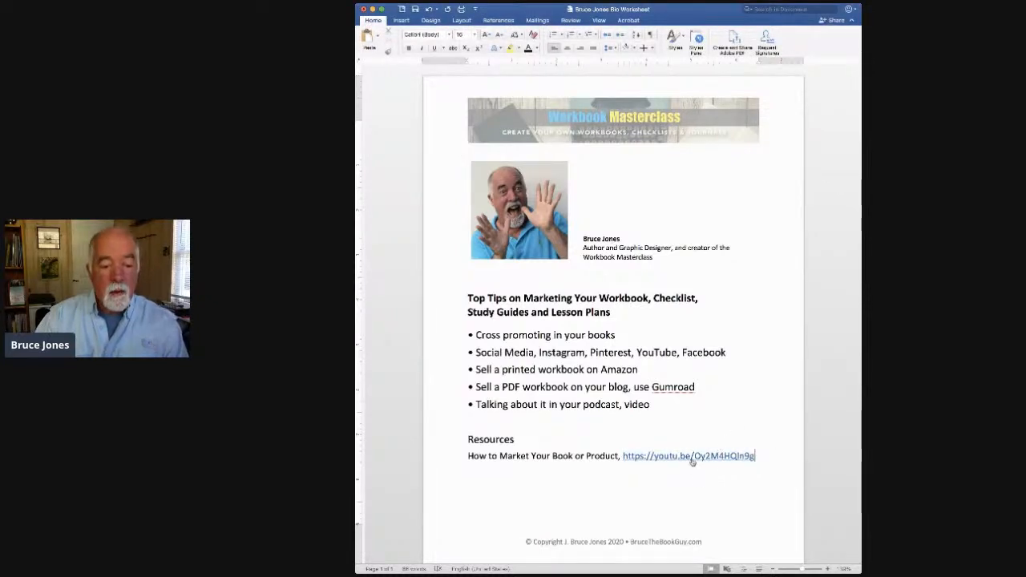
Step: Make the Resources heading bold to match the Top Tips heading
{"action": "double_click", "coordinate": [491, 439]}
{"action": "left_click", "coordinate": [409, 48]}
{"action": "left_click_drag", "start_coordinate": [488, 298], "coordinate": [542, 298]}
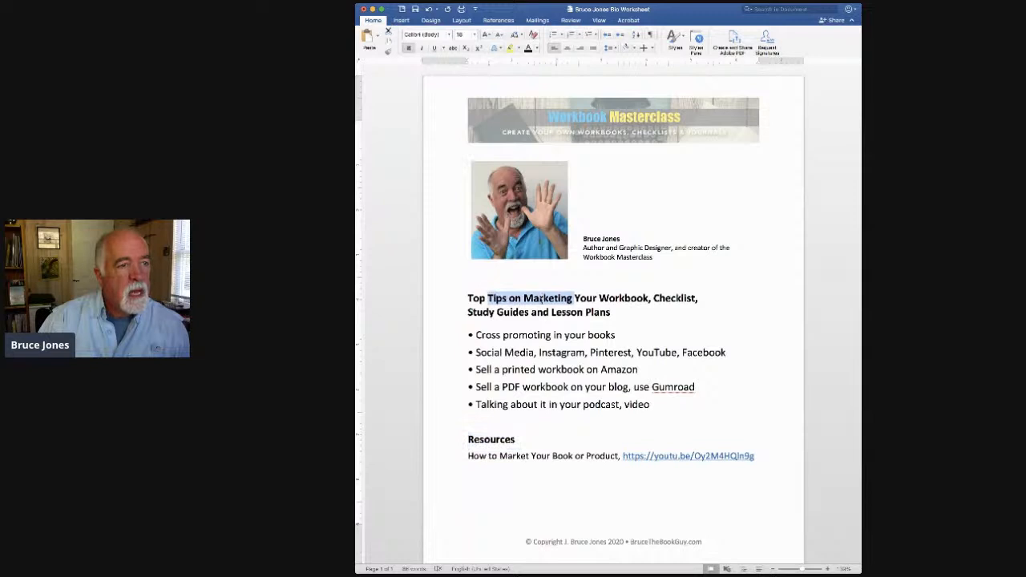
{"action": "left_click_drag", "start_coordinate": [475, 441], "coordinate": [496, 441]}
{"action": "left_click_drag", "start_coordinate": [494, 369], "coordinate": [537, 370]}
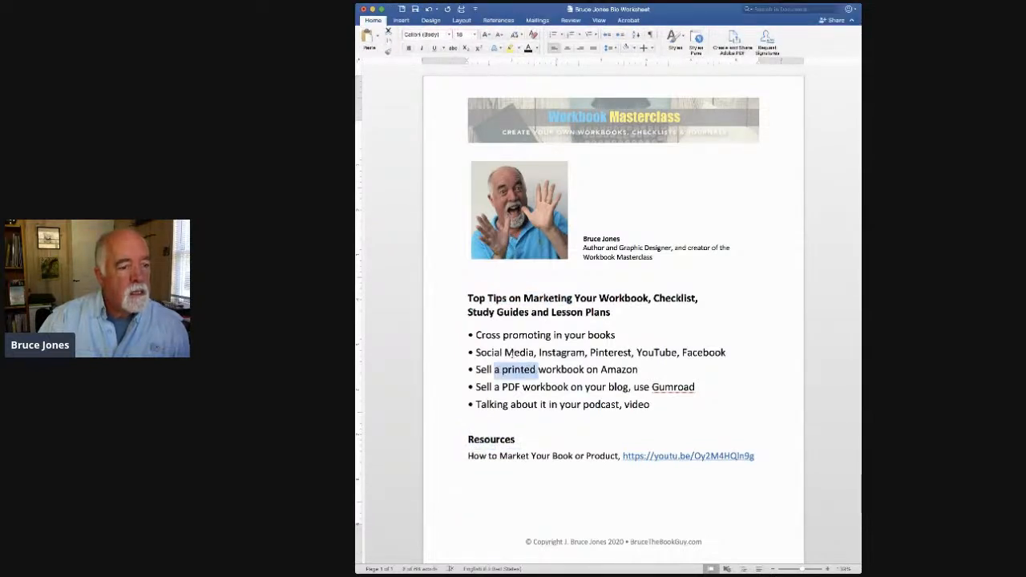
{"action": "left_click", "coordinate": [498, 495]}
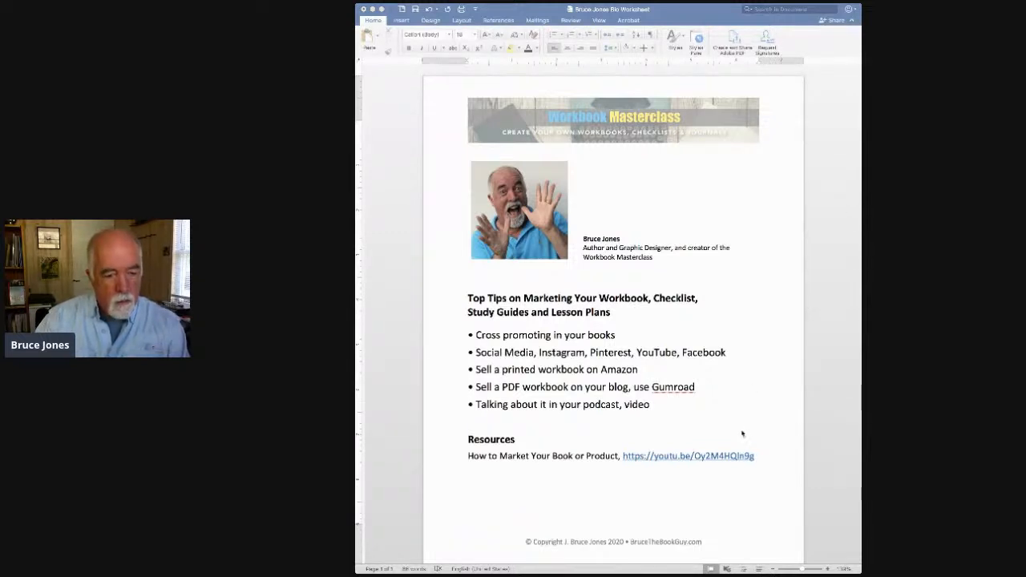
Step: Start a new line below the video resource and enter "Bruce The Book Guy.com"
{"action": "left_click", "coordinate": [758, 458]}
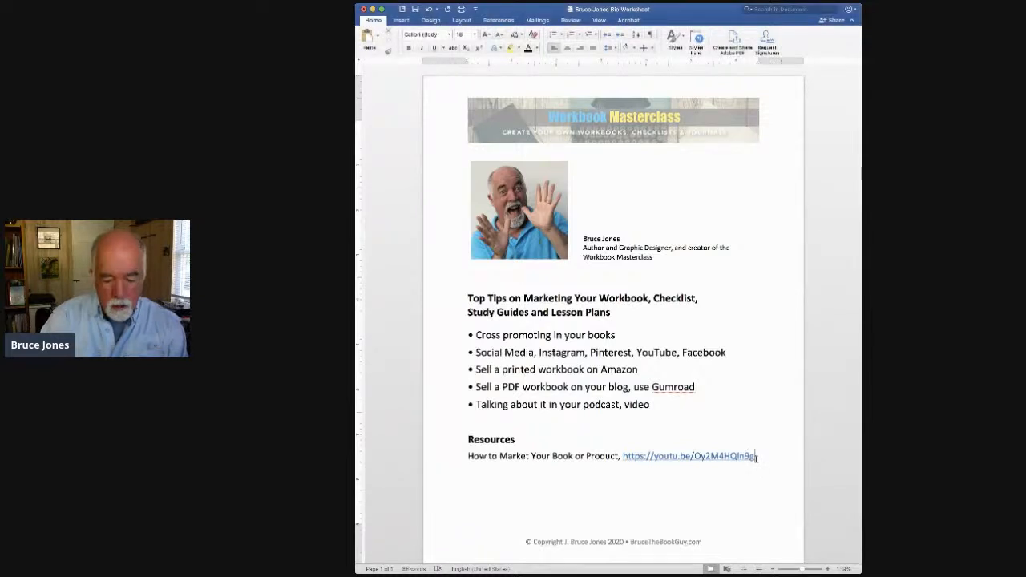
{"action": "key", "text": "Return"}
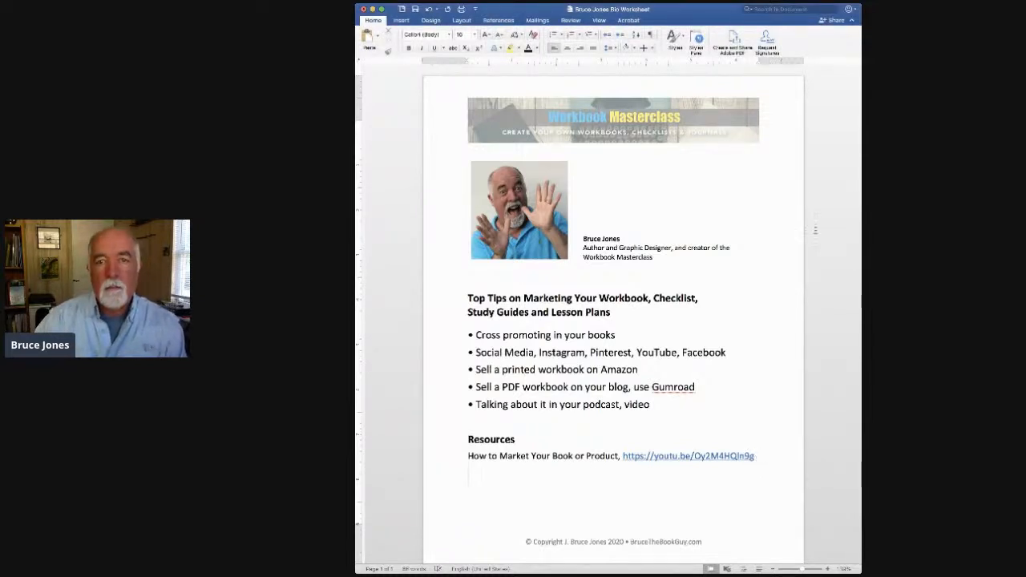
{"action": "key", "text": "super+Tab"}
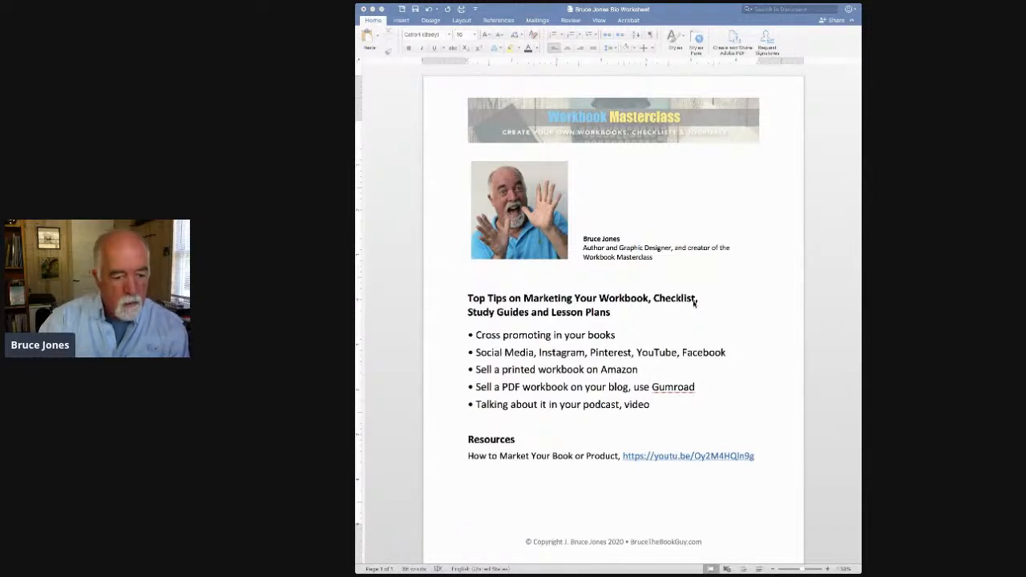
{"action": "left_click", "coordinate": [473, 474]}
{"action": "type", "text": "Bru"}
{"action": "key", "text": "BackSpace"}
{"action": "key", "text": "BackSpace"}
{"action": "type", "text": "ru"}
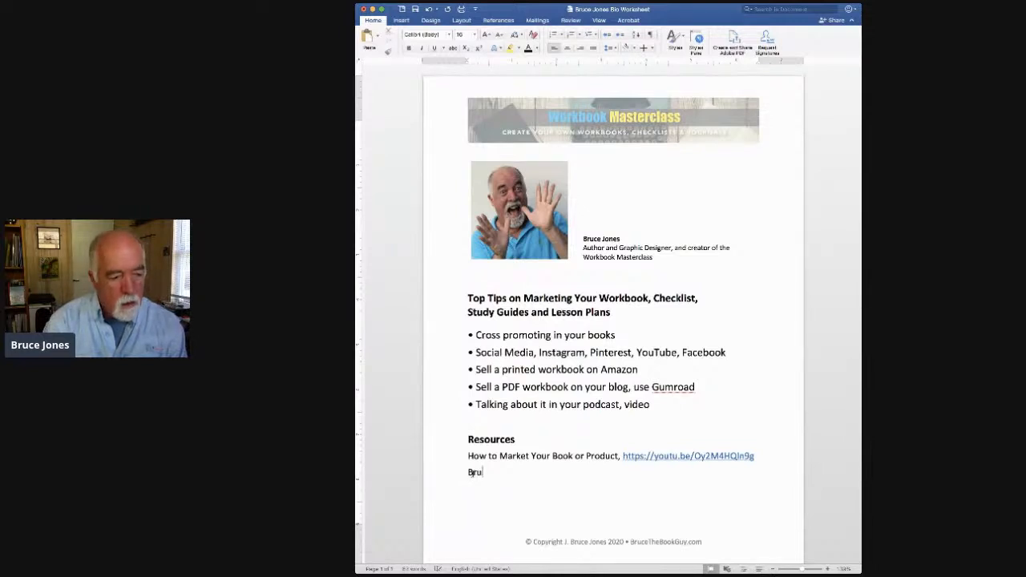
{"action": "type", "text": "ce The Book Guy.com"}
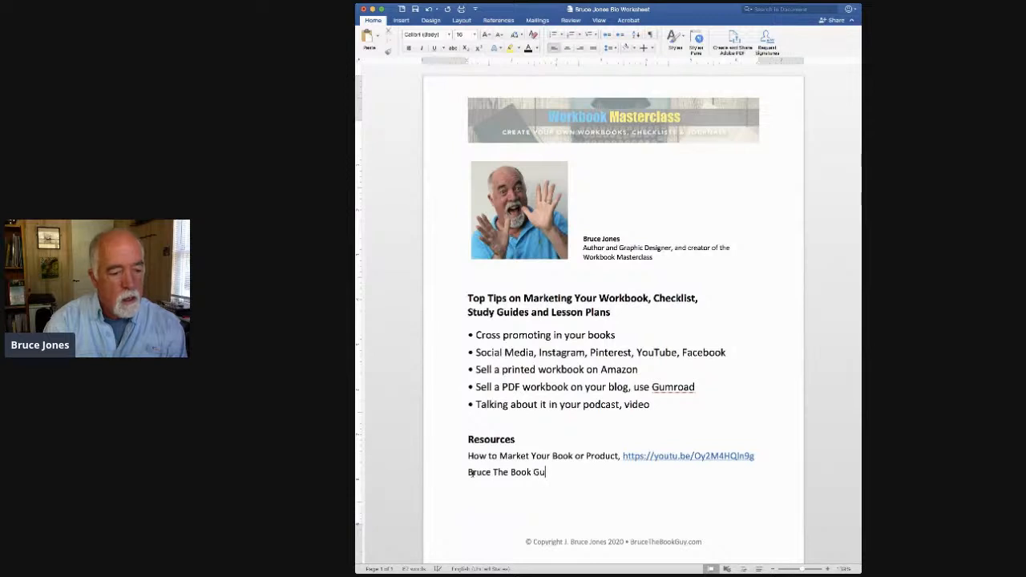
Step: Remove the spaces between the words of the site name to read BruceTheBookGuy.com
{"action": "left_click", "coordinate": [532, 472]}
{"action": "key", "text": "BackSpace"}
{"action": "left_click", "coordinate": [510, 472]}
{"action": "key", "text": "BackSpace"}
{"action": "left_click", "coordinate": [492, 472]}
{"action": "key", "text": "BackSpace"}
{"action": "left_click", "coordinate": [562, 473]}
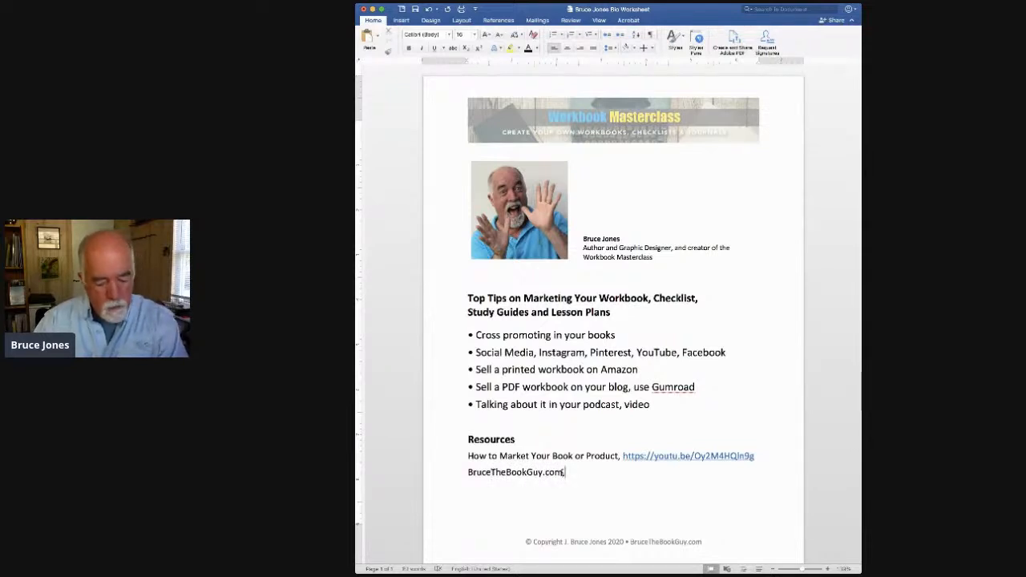
{"action": "type", "text": ","}
{"action": "type", "text": "http://brucethebookguy.blogspot.com/"}
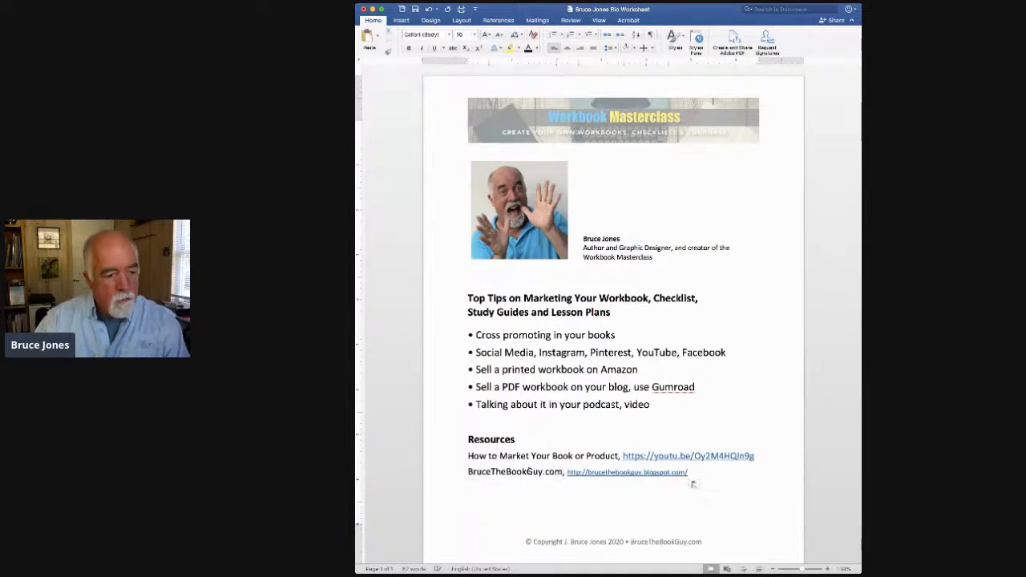
{"action": "triple_click", "coordinate": [528, 472]}
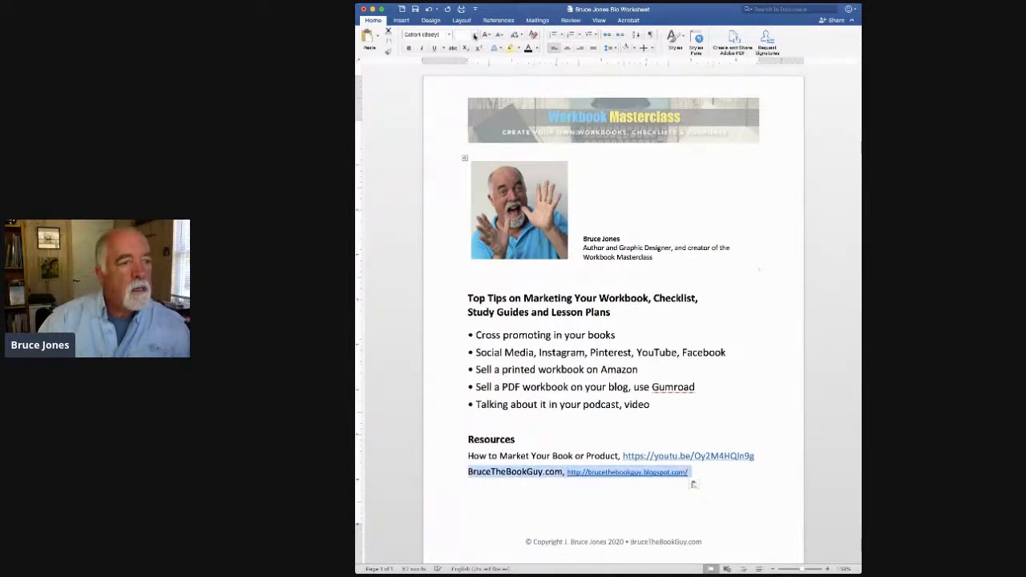
{"action": "left_click", "coordinate": [472, 35]}
{"action": "type", "text": "16"}
{"action": "key", "text": "Return"}
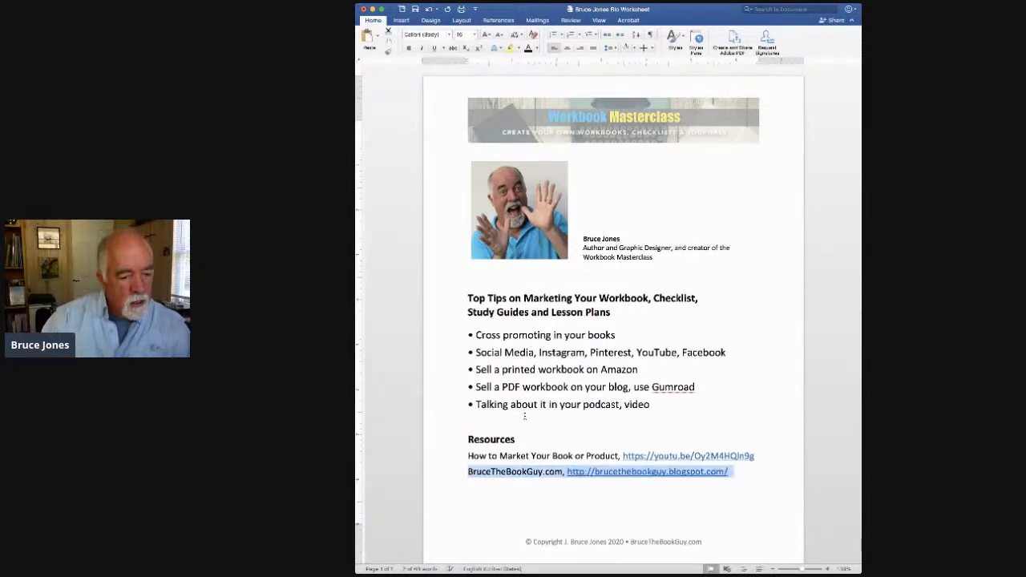
{"action": "left_click", "coordinate": [731, 490]}
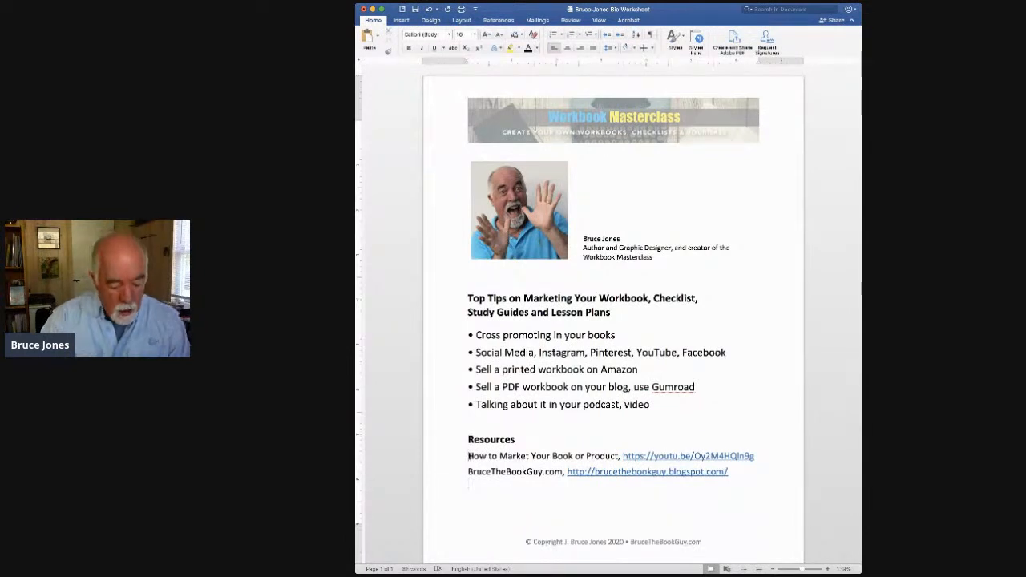
Step: Put a bullet character before both resource lines and reduce their font size to 14 pt
{"action": "type", "text": "•"}
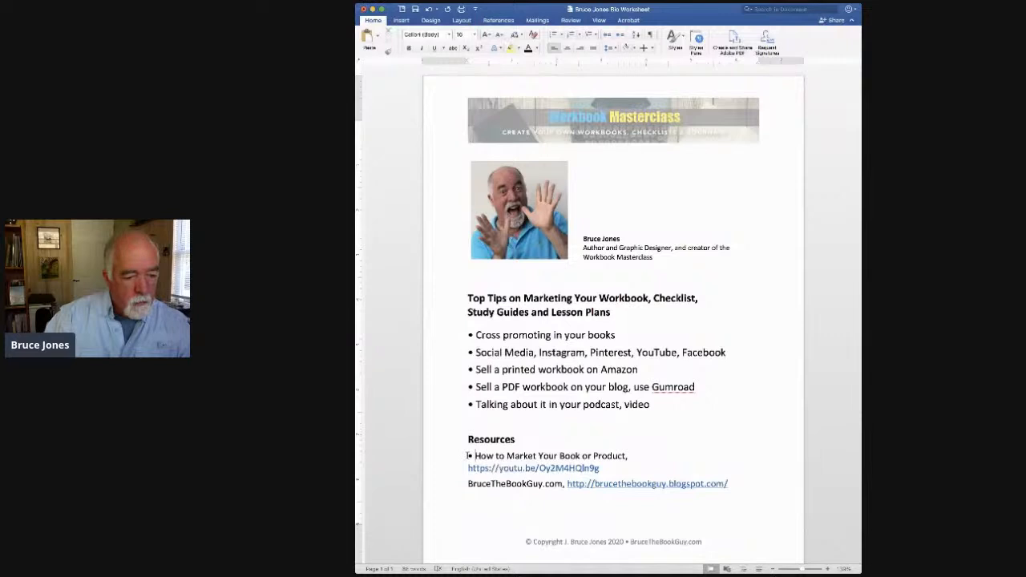
{"action": "left_click_drag", "start_coordinate": [470, 456], "coordinate": [734, 484]}
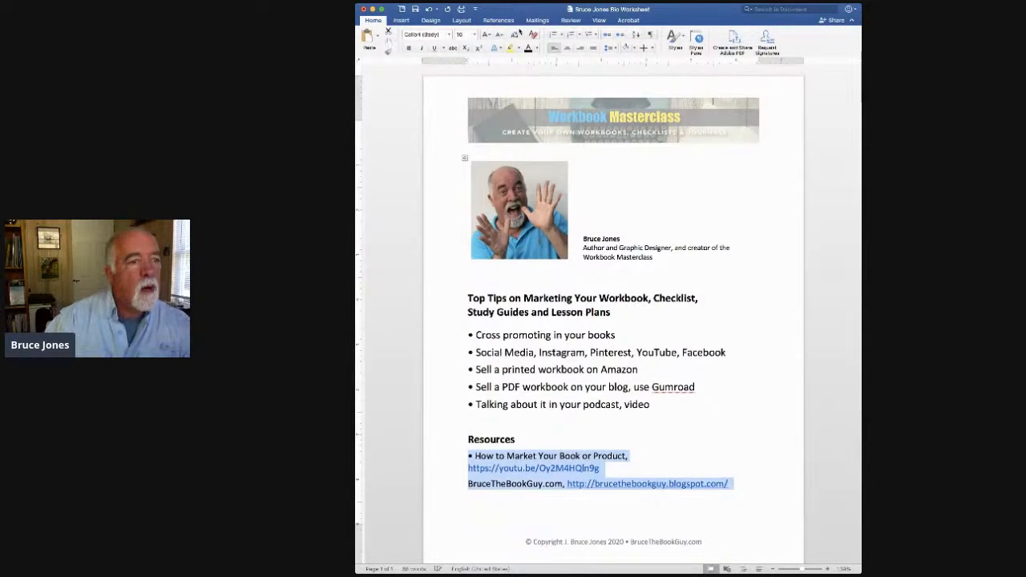
{"action": "left_click", "coordinate": [474, 34]}
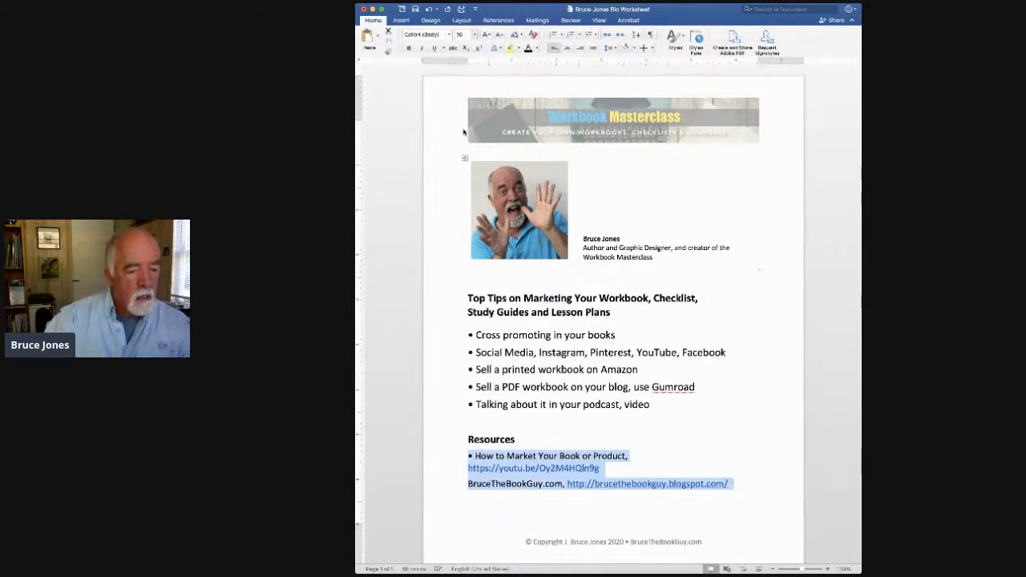
{"action": "left_click", "coordinate": [465, 133]}
{"action": "left_click", "coordinate": [470, 473]}
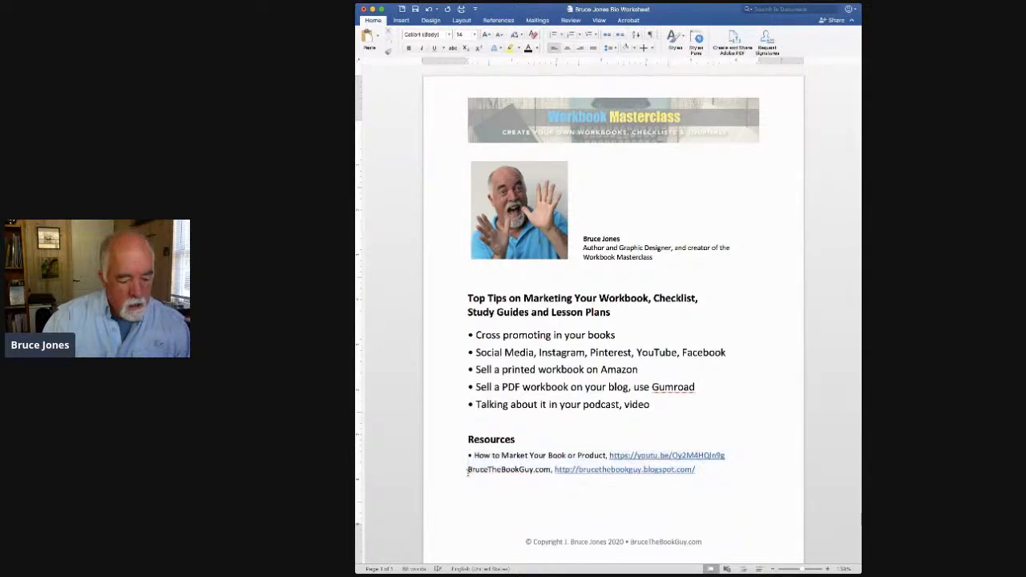
{"action": "type", "text": "•"}
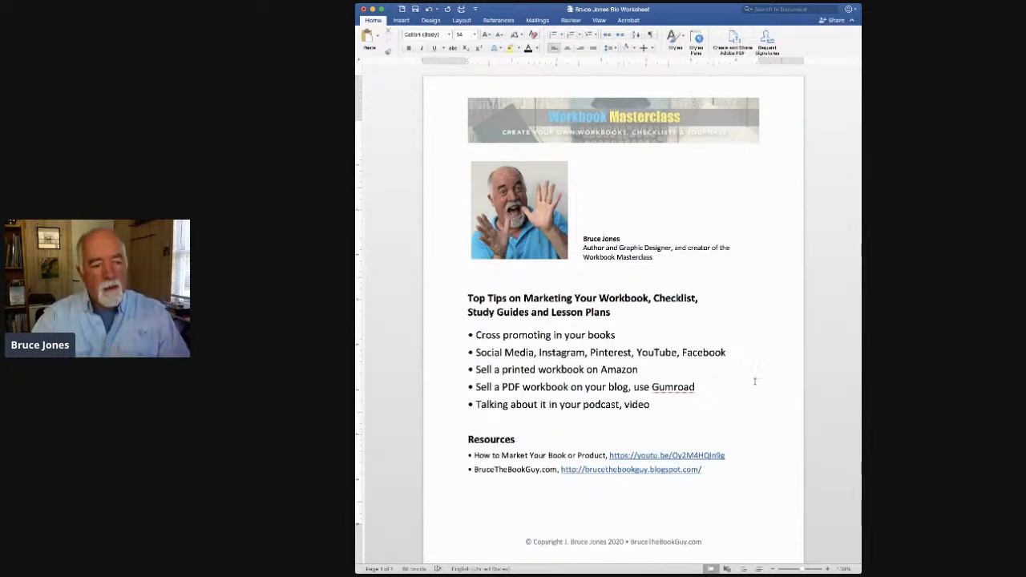
Step: Delete an empty line above the Top Tips heading to move the text up toward the bio table
{"action": "left_click", "coordinate": [477, 282]}
{"action": "key", "text": "BackSpace"}
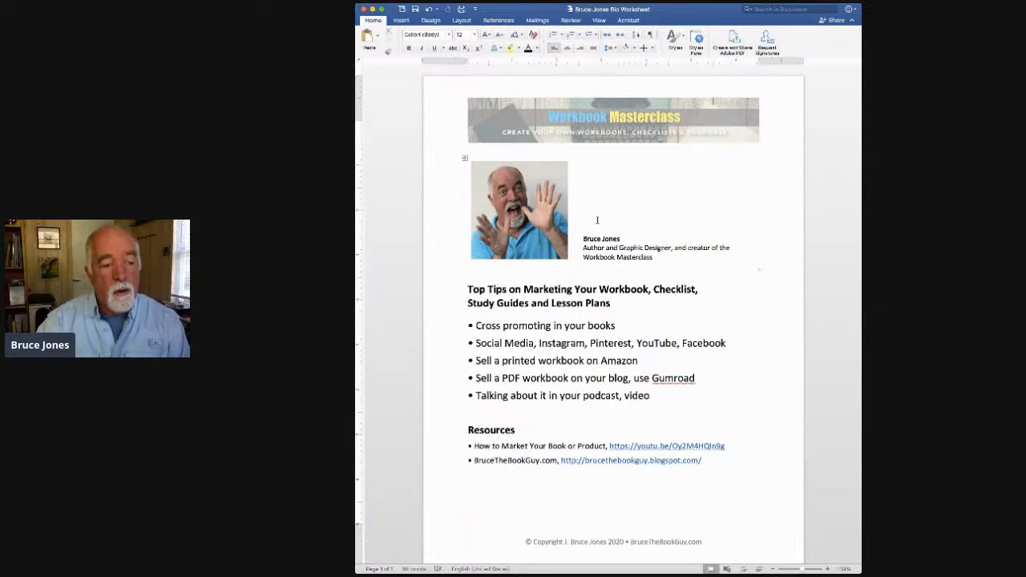
{"action": "left_click", "coordinate": [619, 320]}
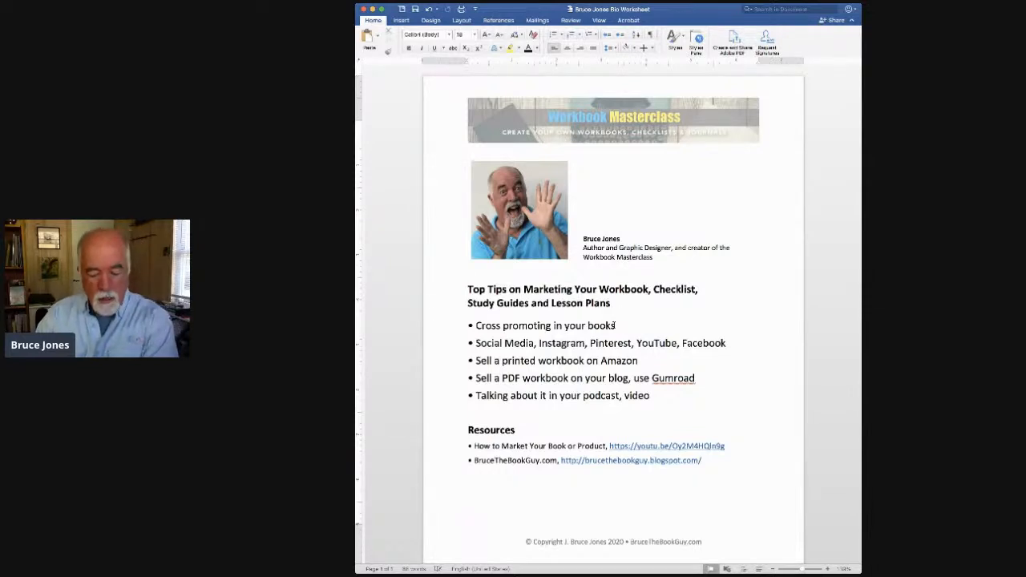
Step: Insert a blank line between each of the five marketing tips and remove the empty line above the Resources heading
{"action": "key", "text": "Return"}
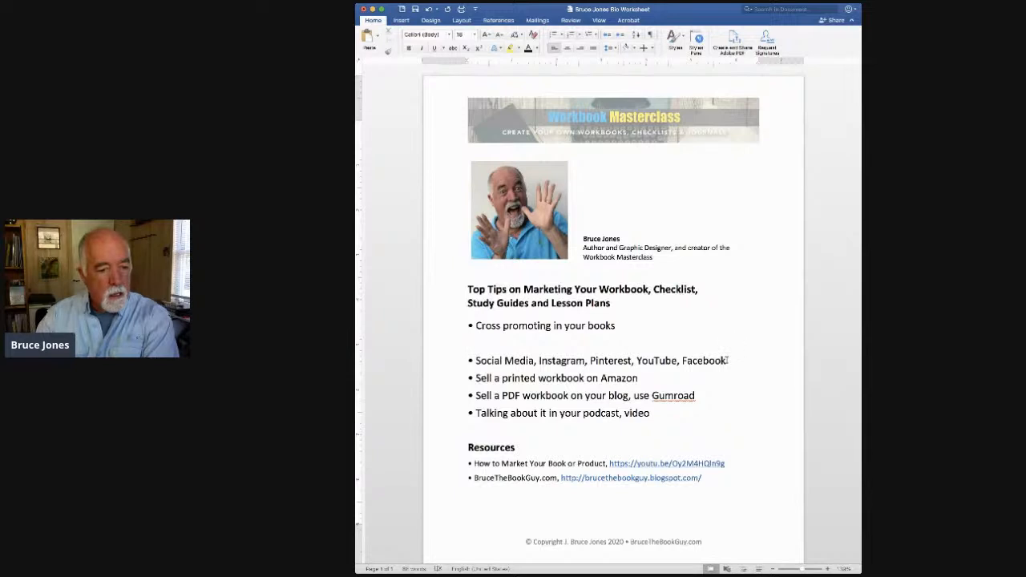
{"action": "key", "text": "Return"}
{"action": "left_click", "coordinate": [640, 395]}
{"action": "key", "text": "Return"}
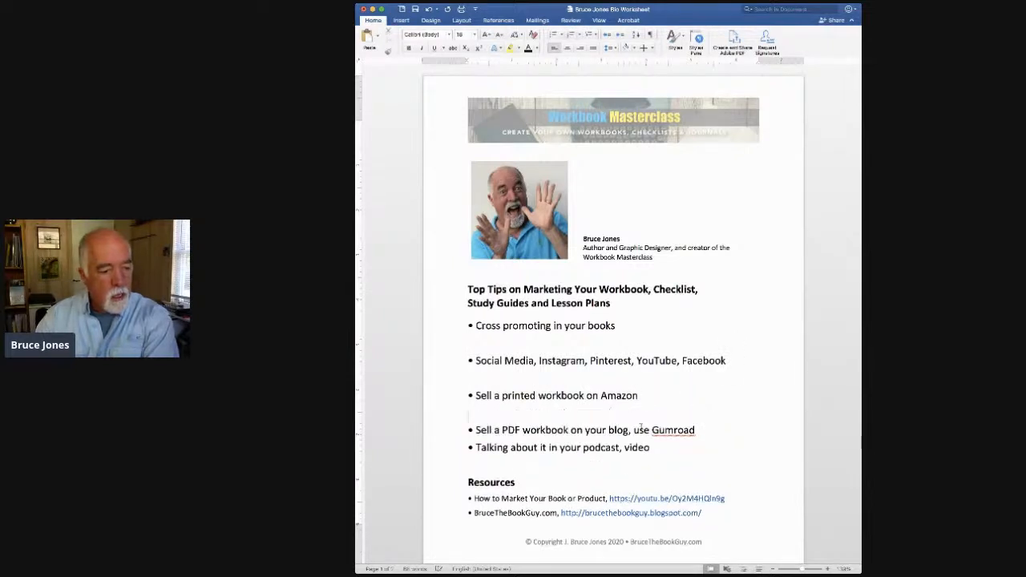
{"action": "left_click", "coordinate": [482, 462]}
{"action": "key", "text": "BackSpace"}
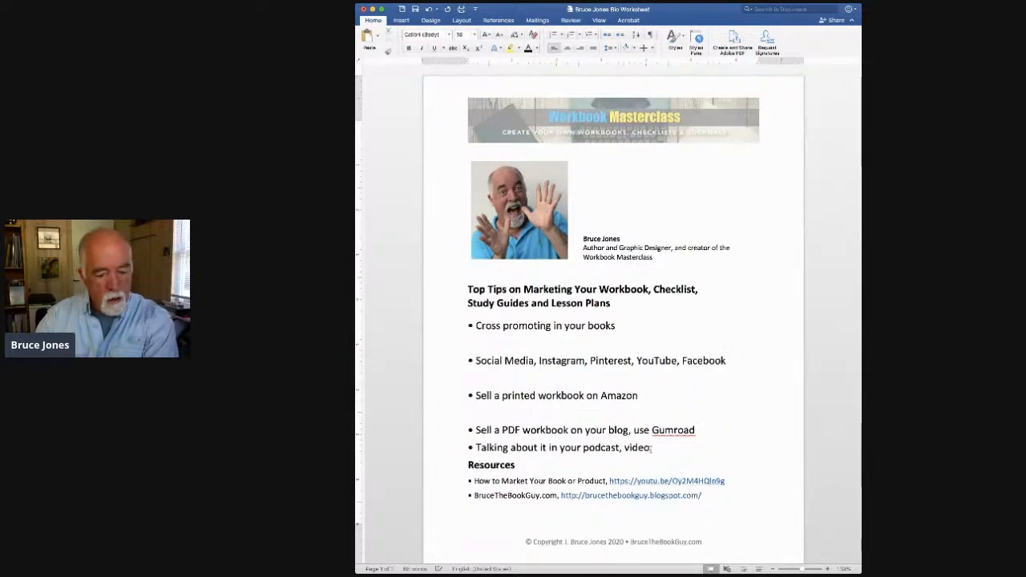
{"action": "left_click", "coordinate": [702, 431]}
{"action": "key", "text": "Return"}
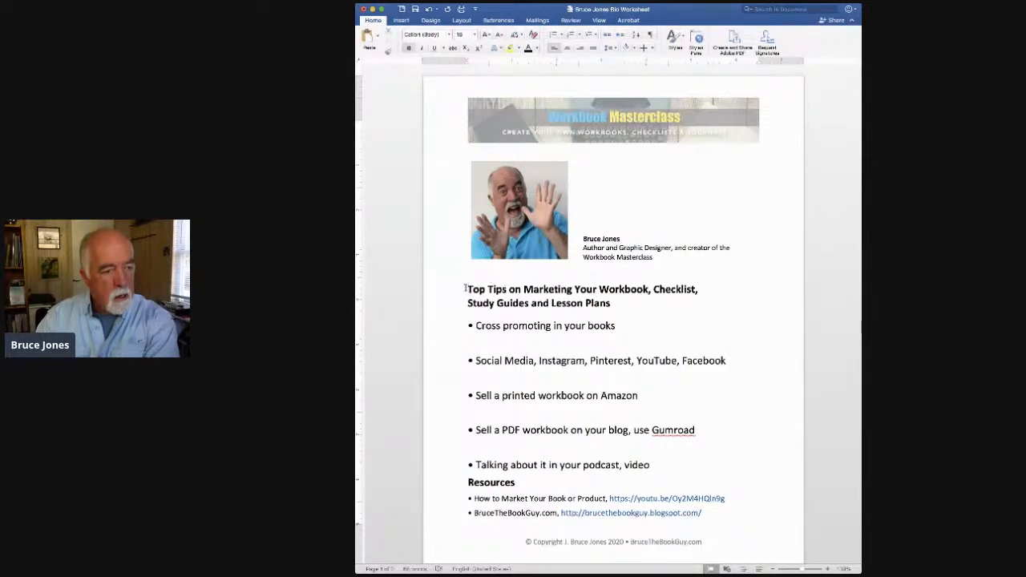
Step: Delete the empty line above the Top Tips heading and add a blank line between the last tip and the Resources heading
{"action": "key", "text": "BackSpace"}
{"action": "left_click", "coordinate": [652, 452]}
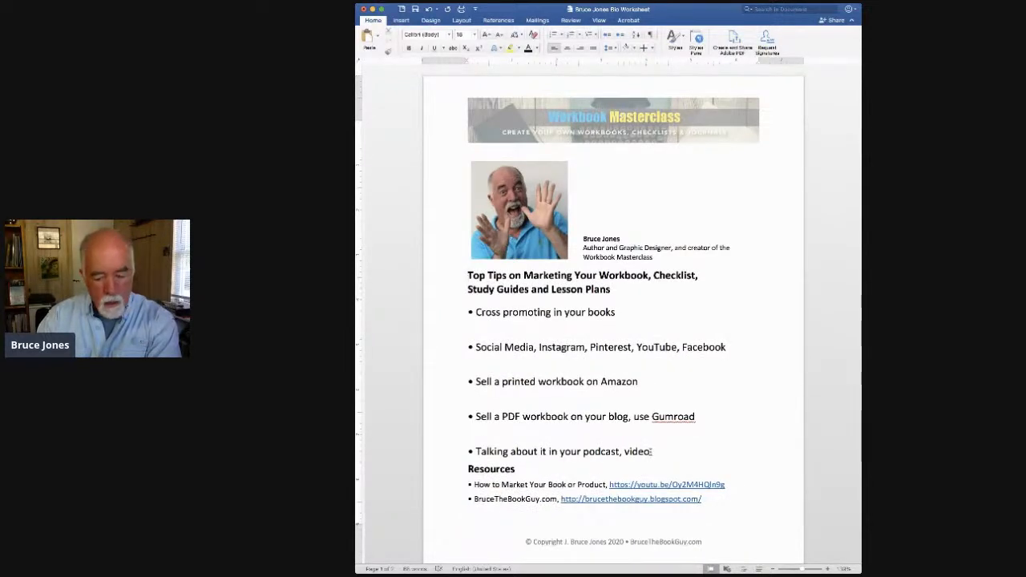
{"action": "key", "text": "Return"}
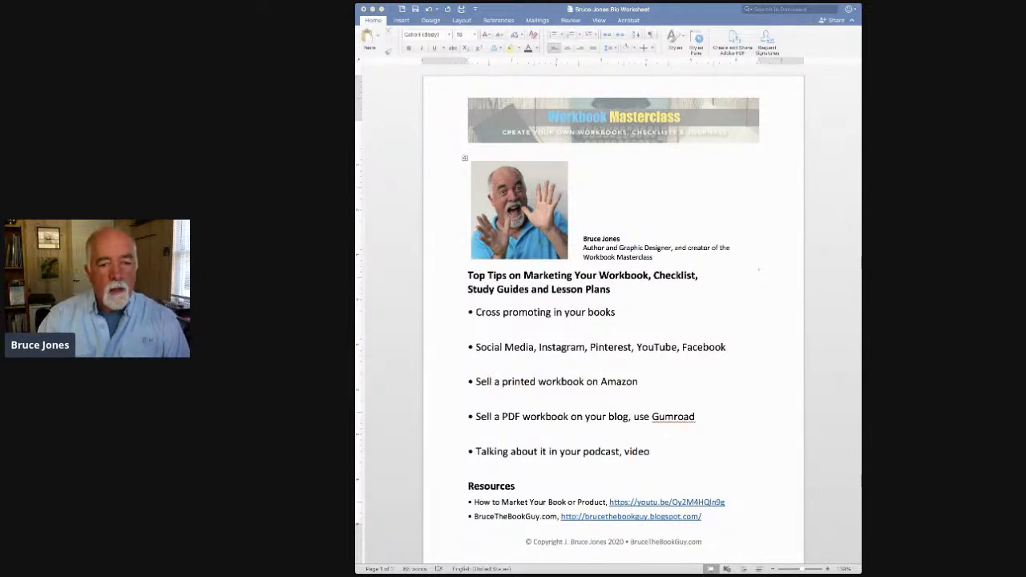
Step: Move the browser windows down to clear the desktop and bring the Word worksheet to the front
{"action": "left_click", "coordinate": [782, 351]}
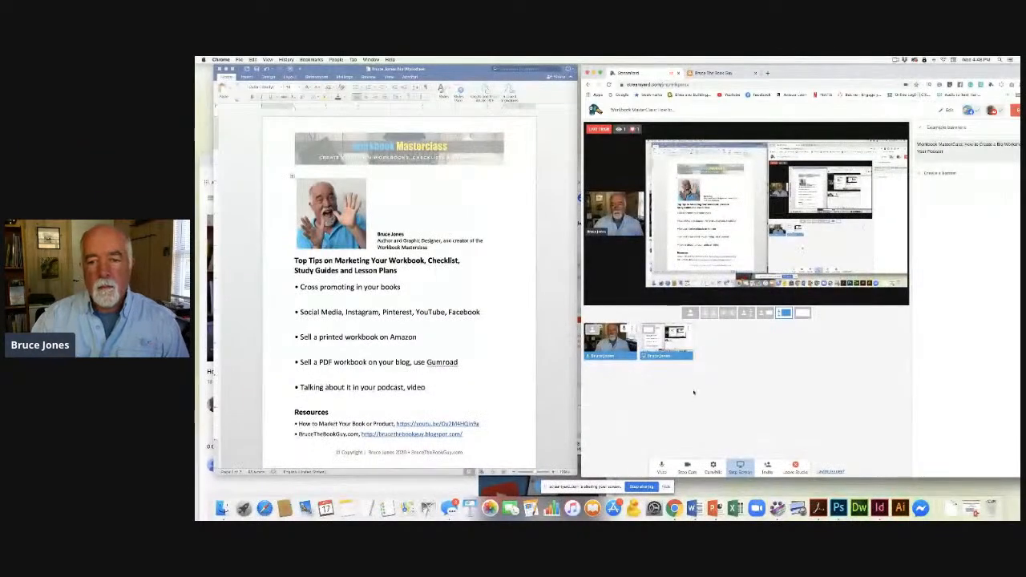
{"action": "left_click_drag", "start_coordinate": [792, 74], "coordinate": [803, 363]}
{"action": "left_click_drag", "start_coordinate": [585, 162], "coordinate": [563, 172]}
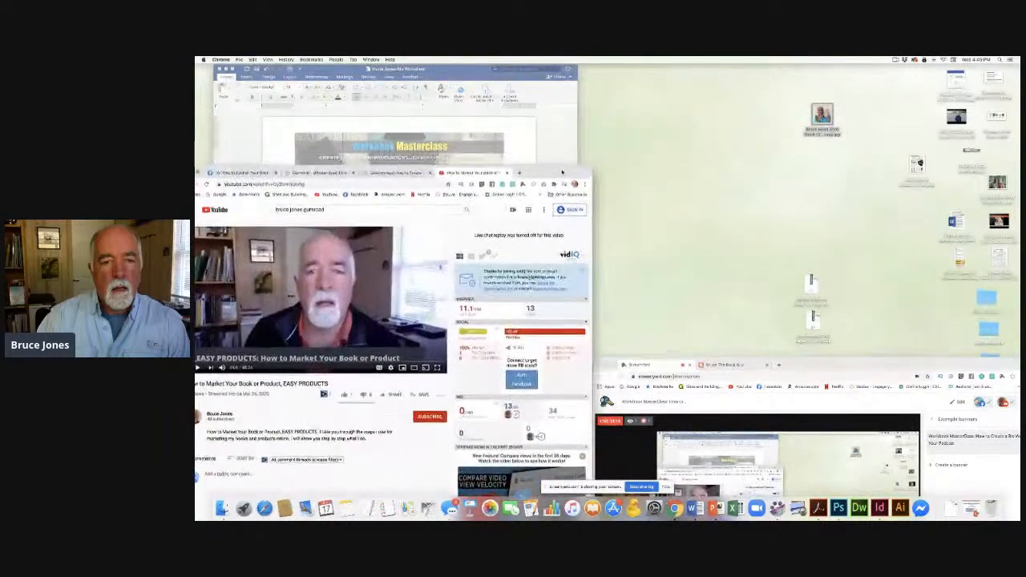
{"action": "left_click", "coordinate": [559, 153]}
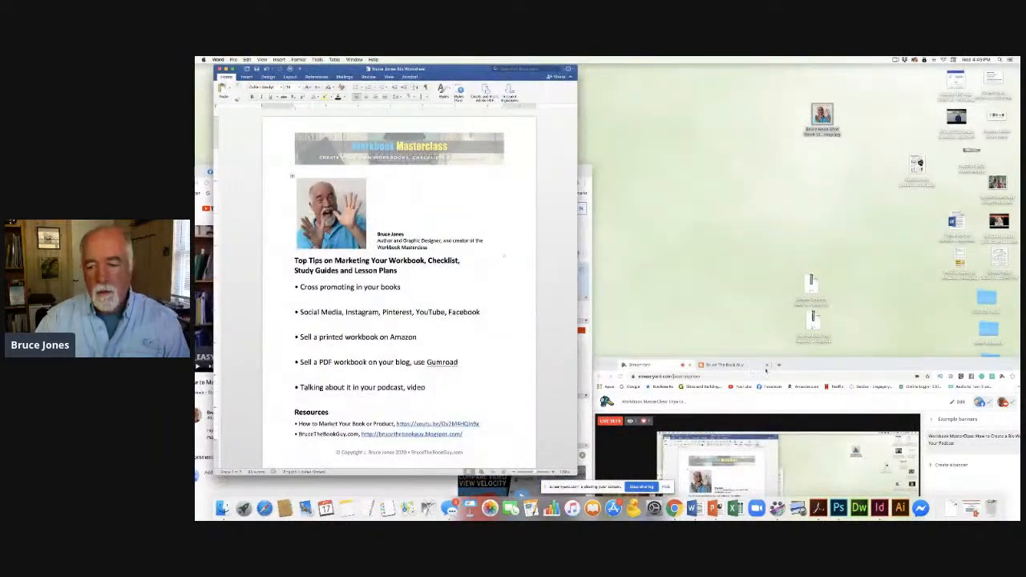
{"action": "left_click_drag", "start_coordinate": [796, 364], "coordinate": [795, 326]}
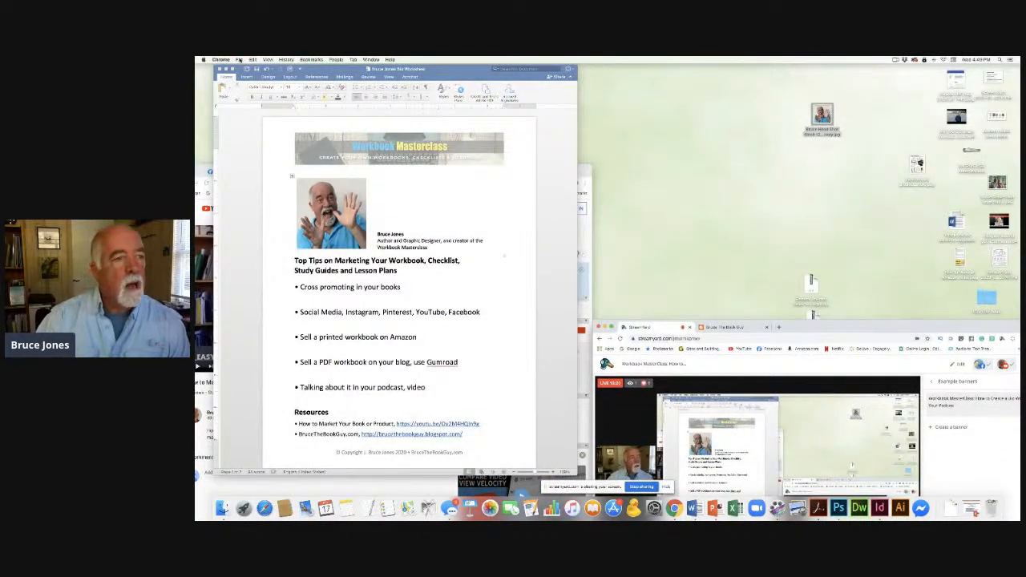
Step: Print only page 1 of the worksheet to a PDF file, keeping the suggested file name and folder
{"action": "left_click", "coordinate": [249, 133]}
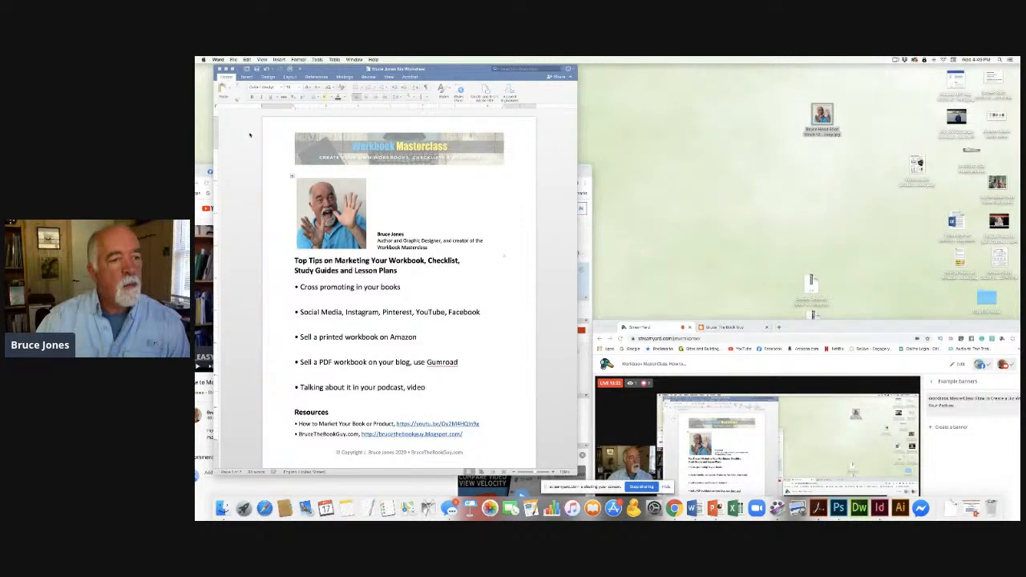
{"action": "left_click", "coordinate": [232, 60]}
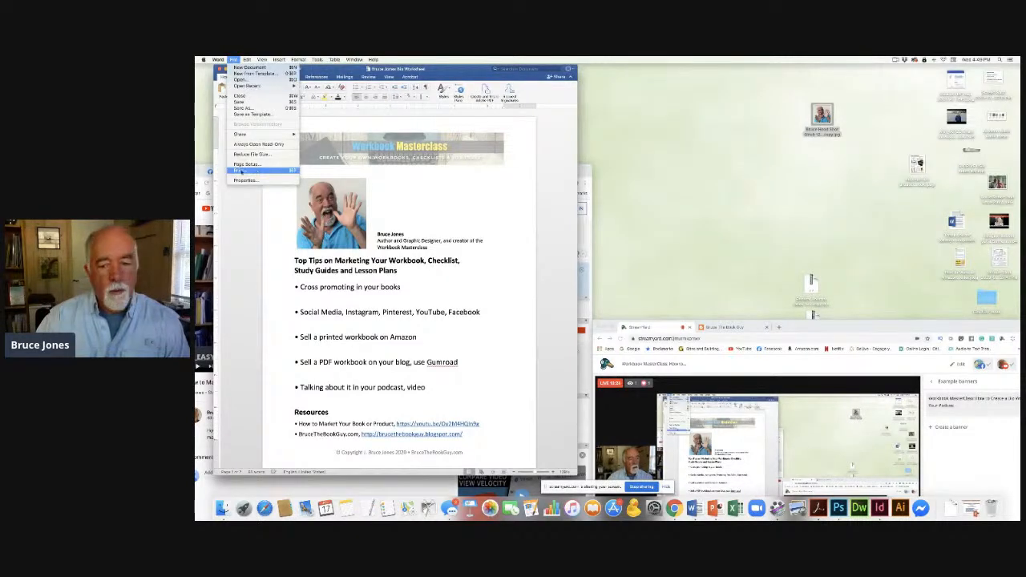
{"action": "left_click", "coordinate": [239, 170]}
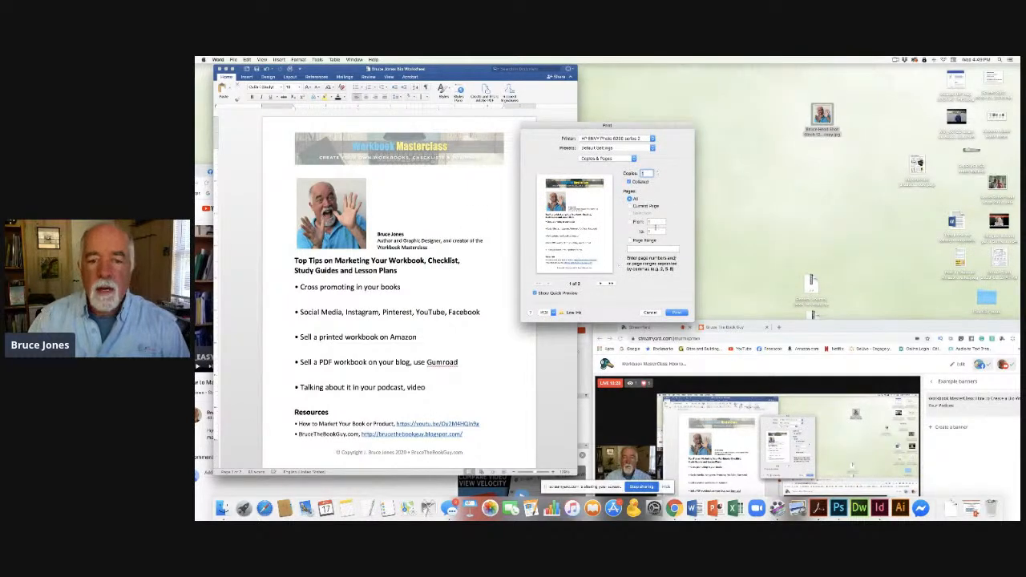
{"action": "left_click", "coordinate": [629, 222]}
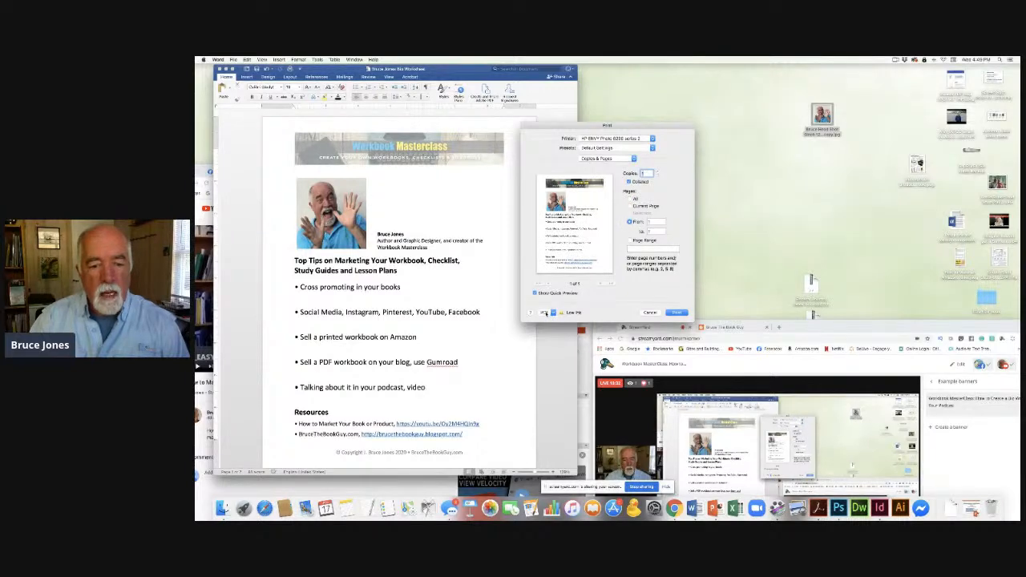
{"action": "left_click", "coordinate": [546, 312]}
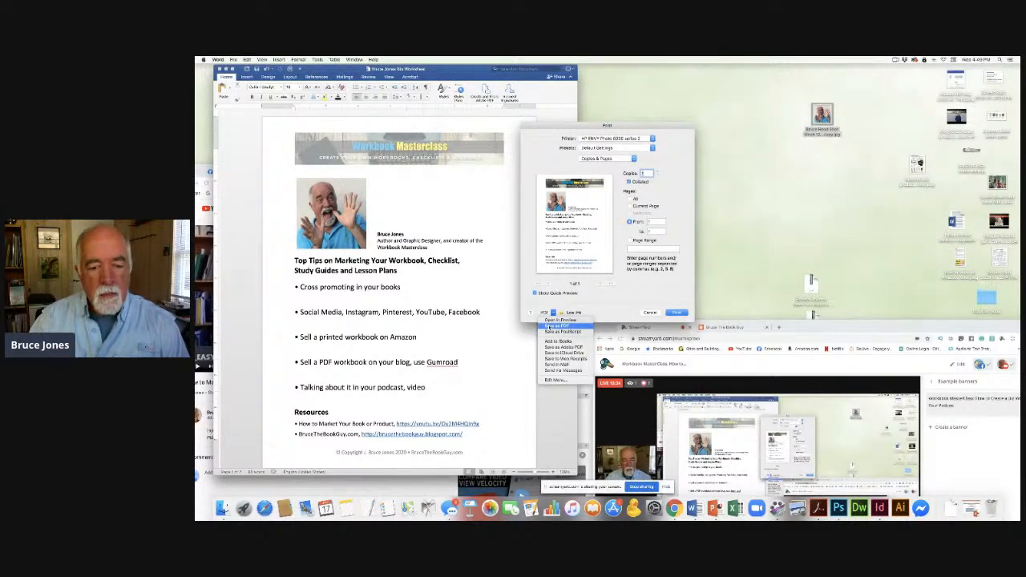
{"action": "left_click", "coordinate": [553, 326]}
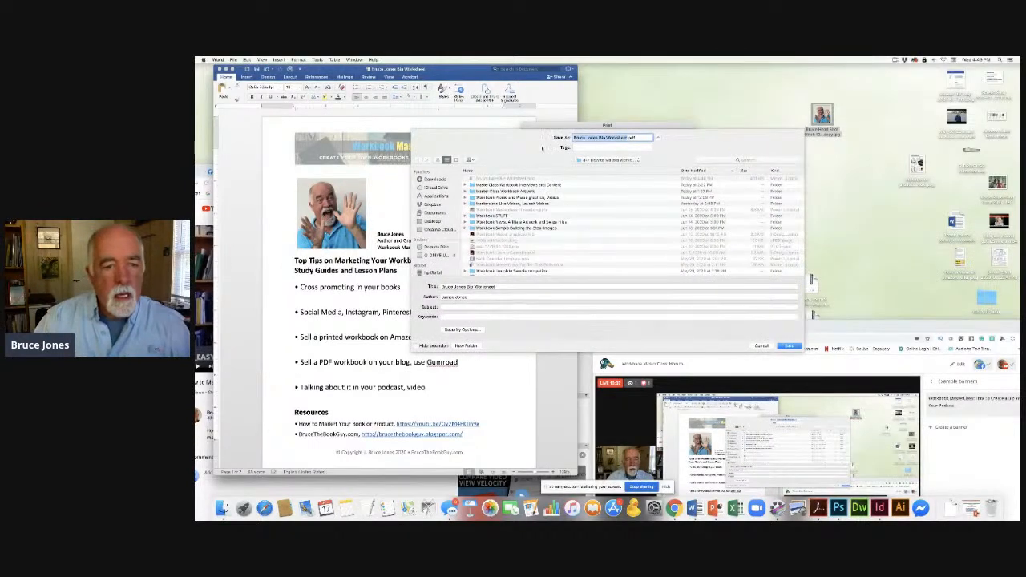
{"action": "left_click", "coordinate": [789, 347]}
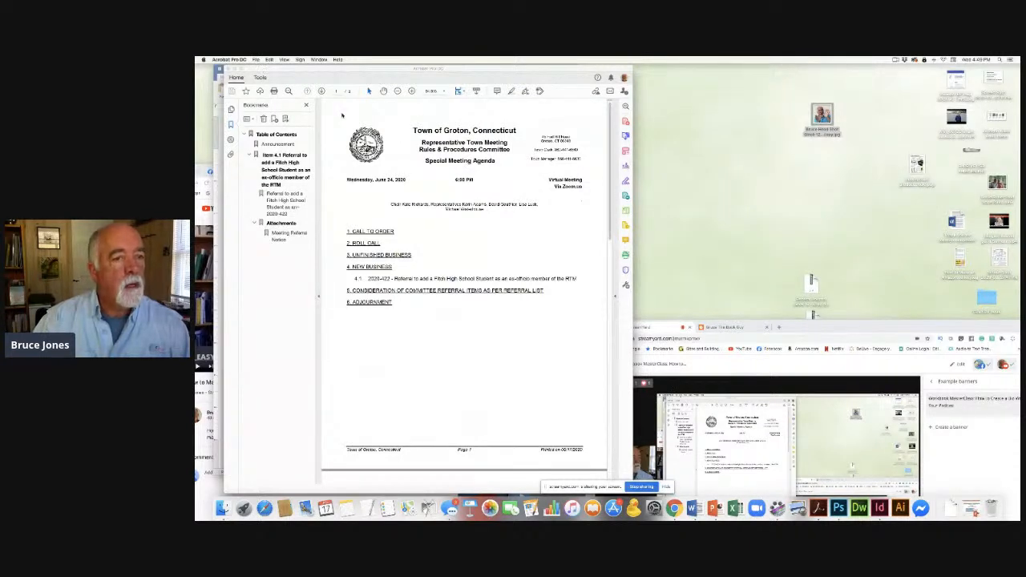
{"action": "left_click", "coordinate": [235, 77]}
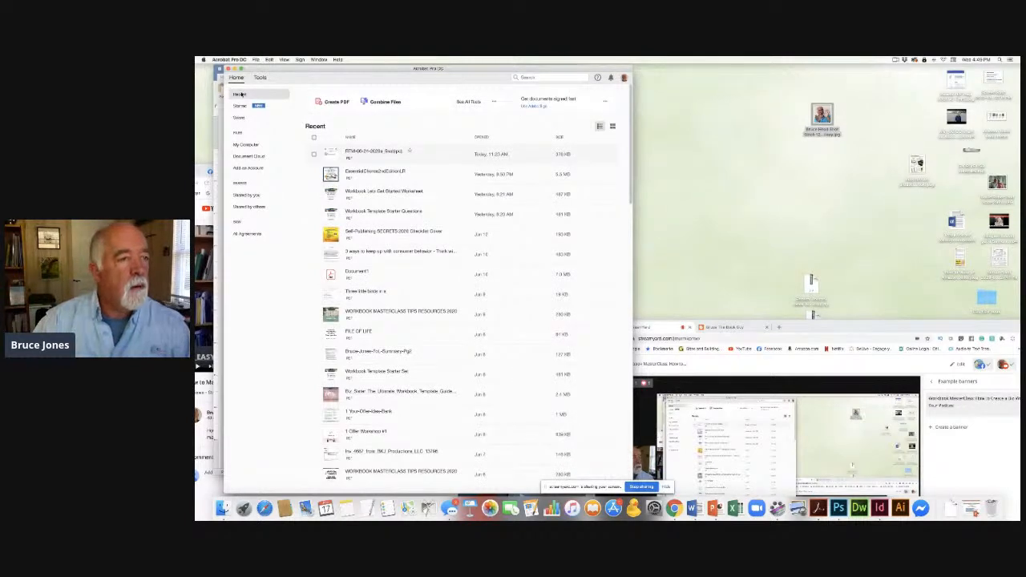
{"action": "left_click", "coordinate": [255, 60]}
{"action": "left_click", "coordinate": [248, 144]}
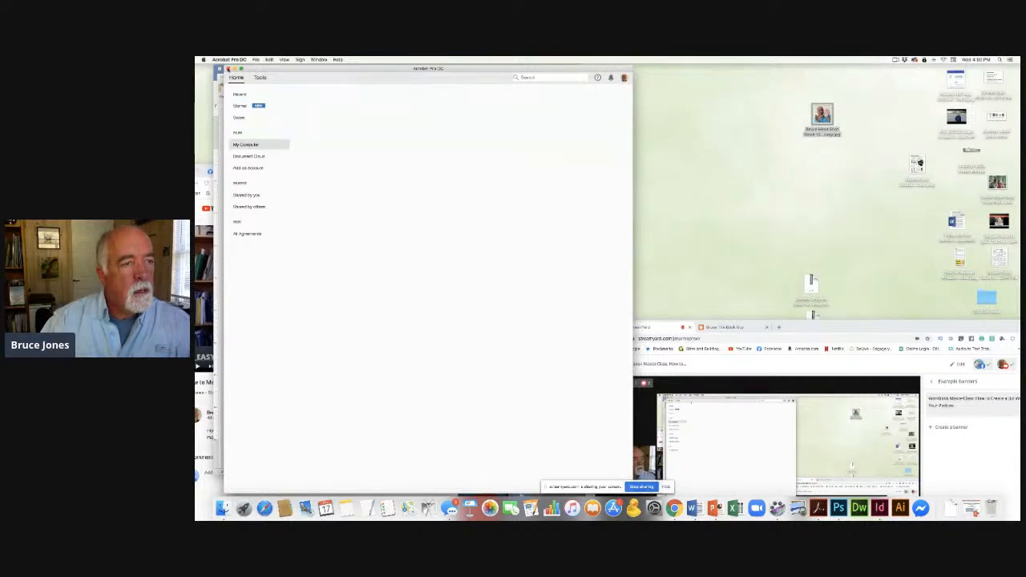
{"action": "left_click", "coordinate": [227, 70]}
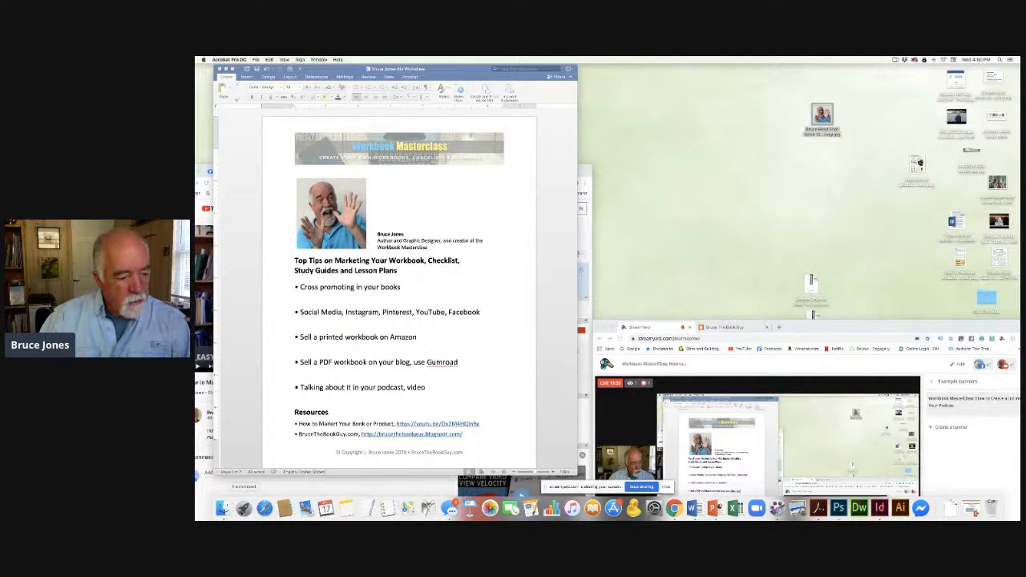
Step: Open the saved bio worksheet PDF from the workbook how-to folder inside Documents in Finder
{"action": "left_click", "coordinate": [222, 507]}
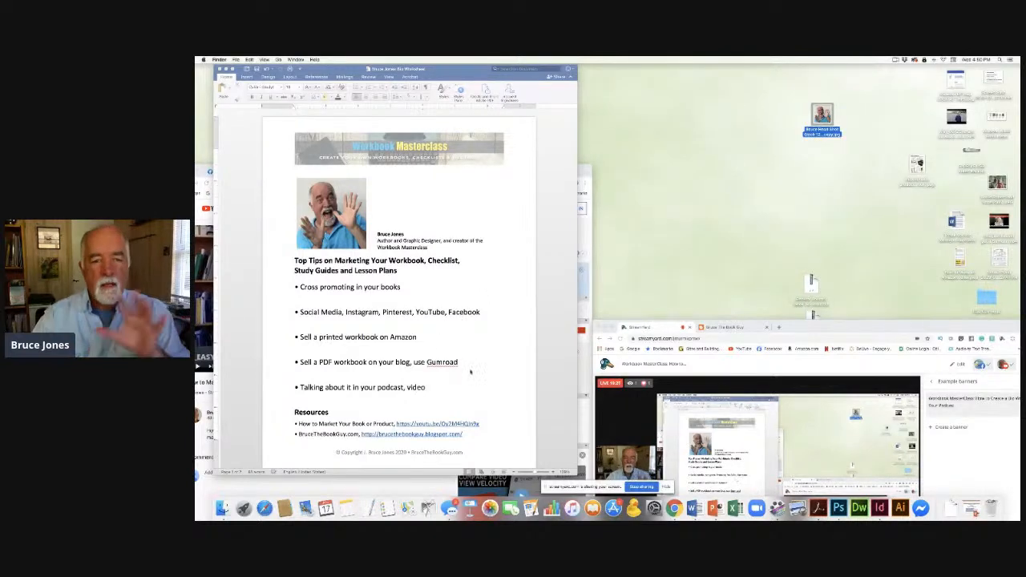
{"action": "left_click", "coordinate": [225, 510]}
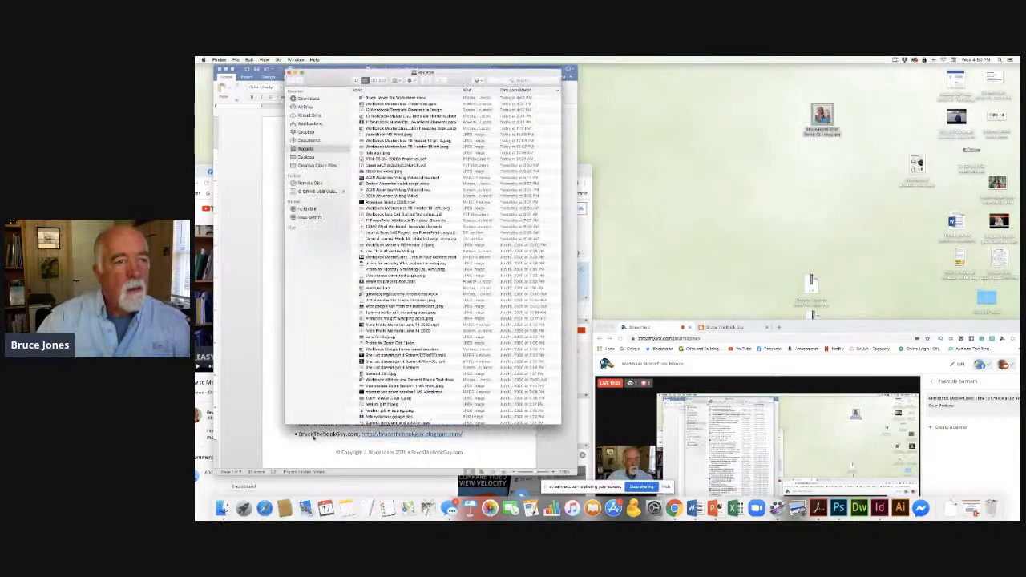
{"action": "left_click", "coordinate": [309, 140]}
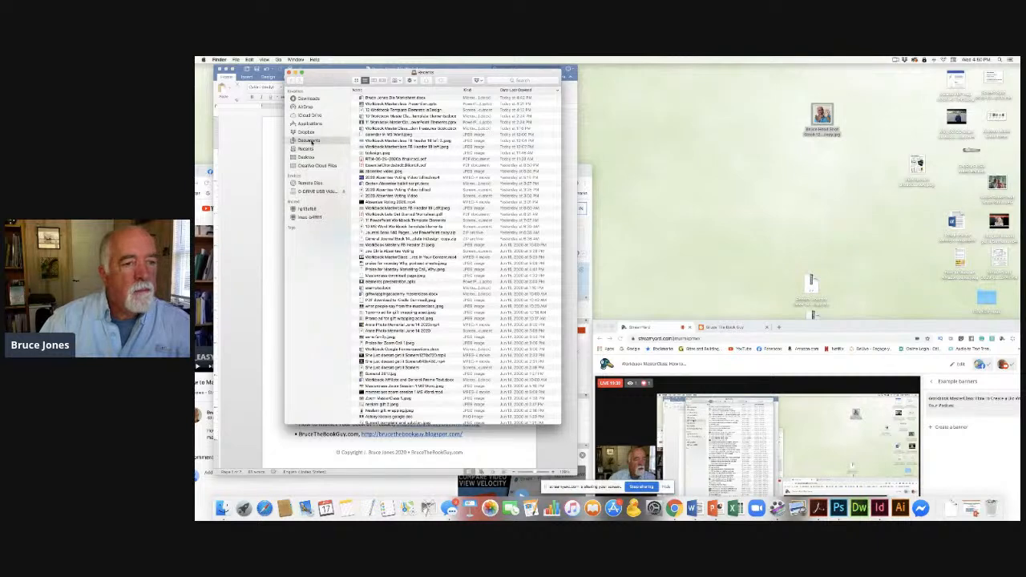
{"action": "left_click", "coordinate": [374, 148]}
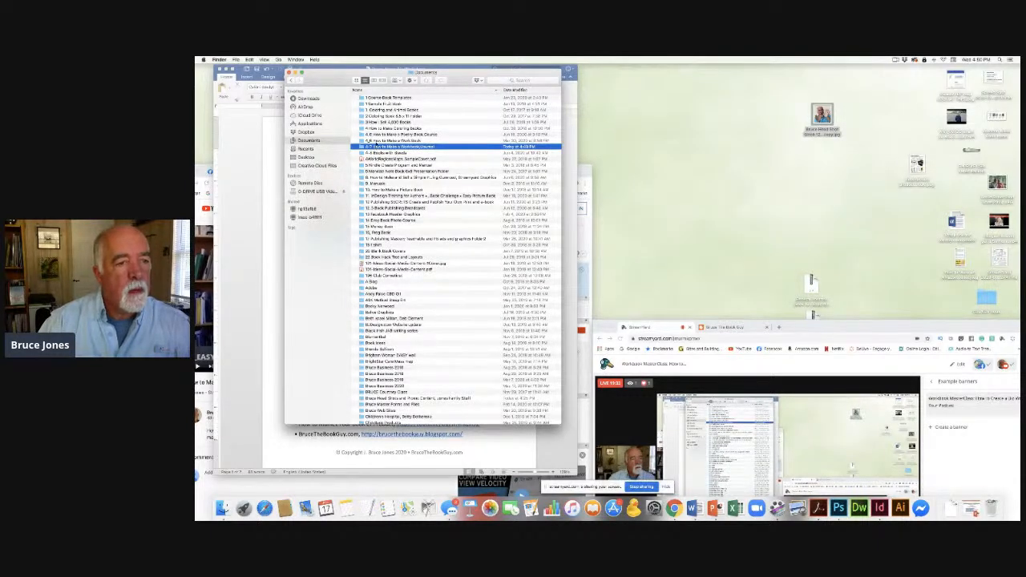
{"action": "double_click", "coordinate": [373, 145]}
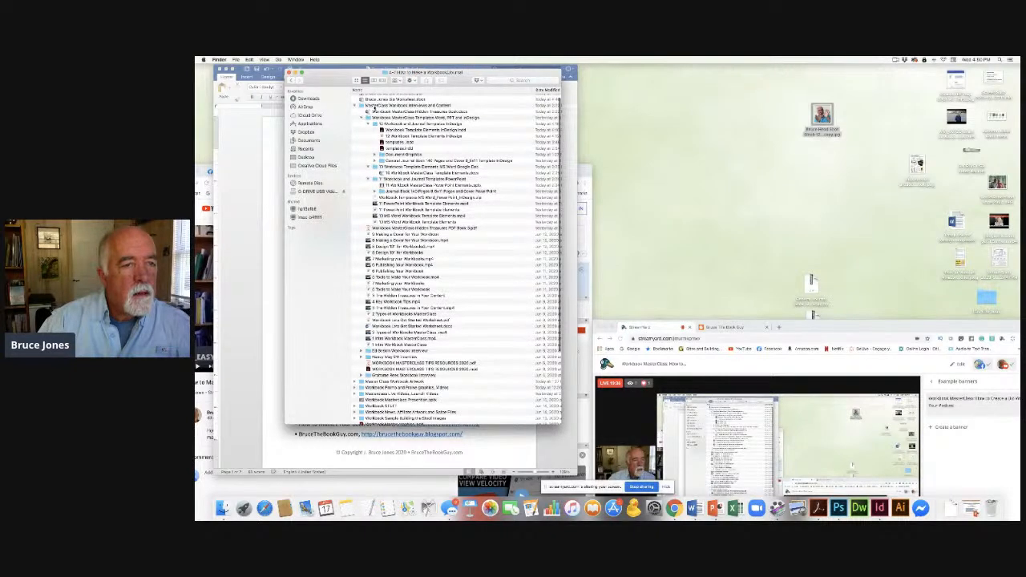
{"action": "scroll", "coordinate": [378, 125], "scroll_direction": "up", "scroll_amount": 1}
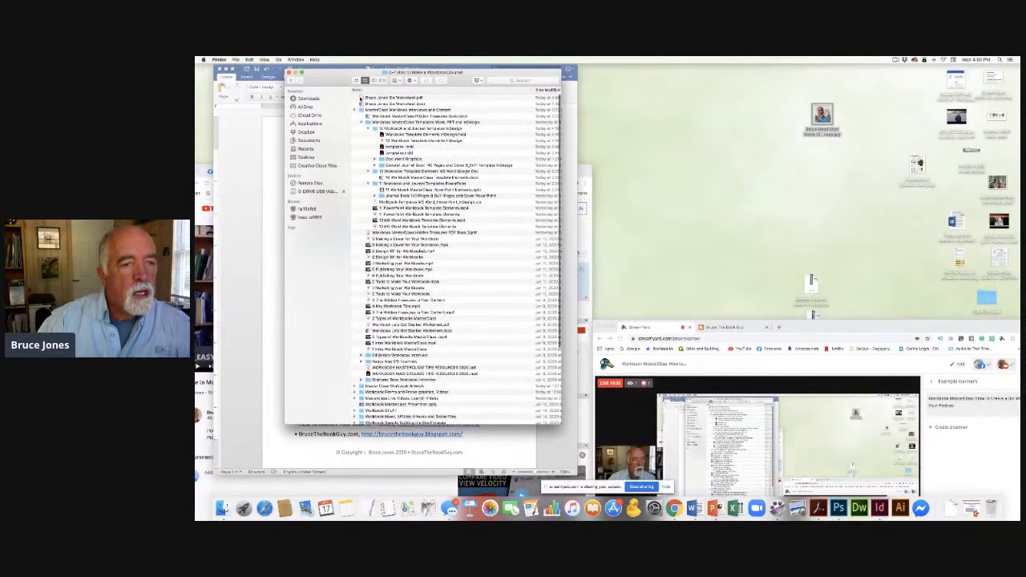
{"action": "double_click", "coordinate": [363, 98]}
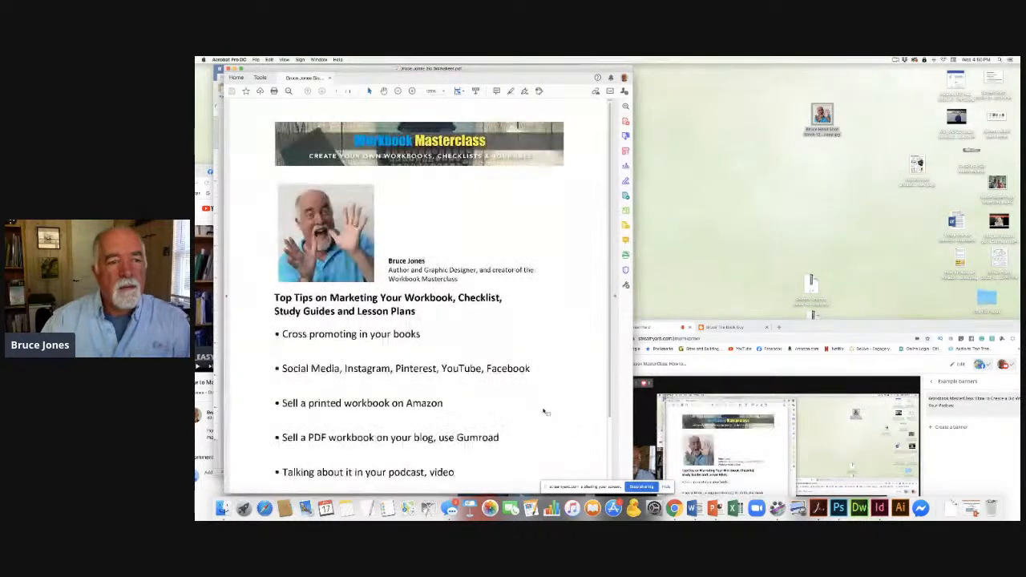
Step: Test both Resources links in the PDF, the YouTube video and the blog, allowing each site to open in the browser
{"action": "left_click", "coordinate": [398, 91]}
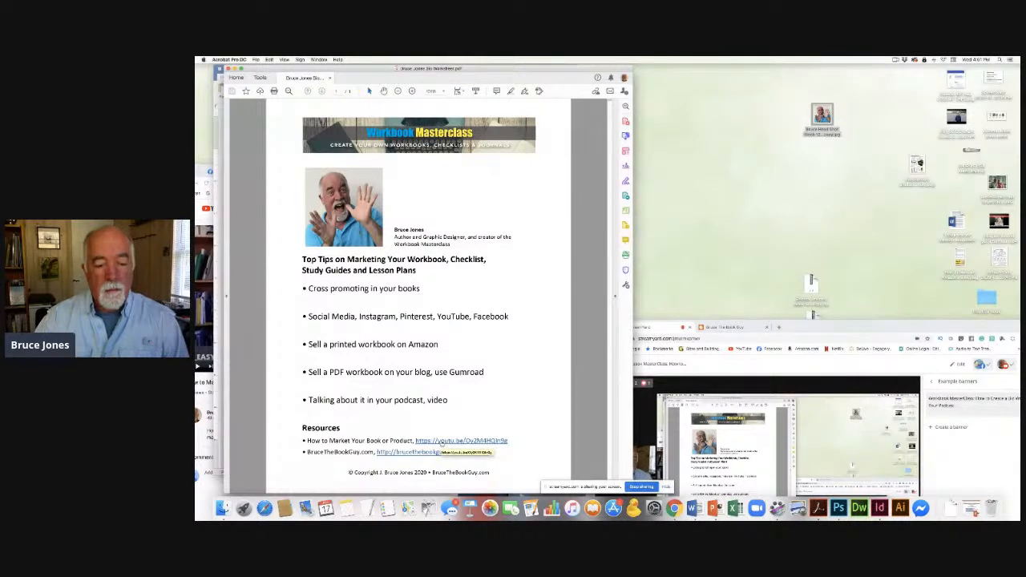
{"action": "left_click", "coordinate": [441, 446]}
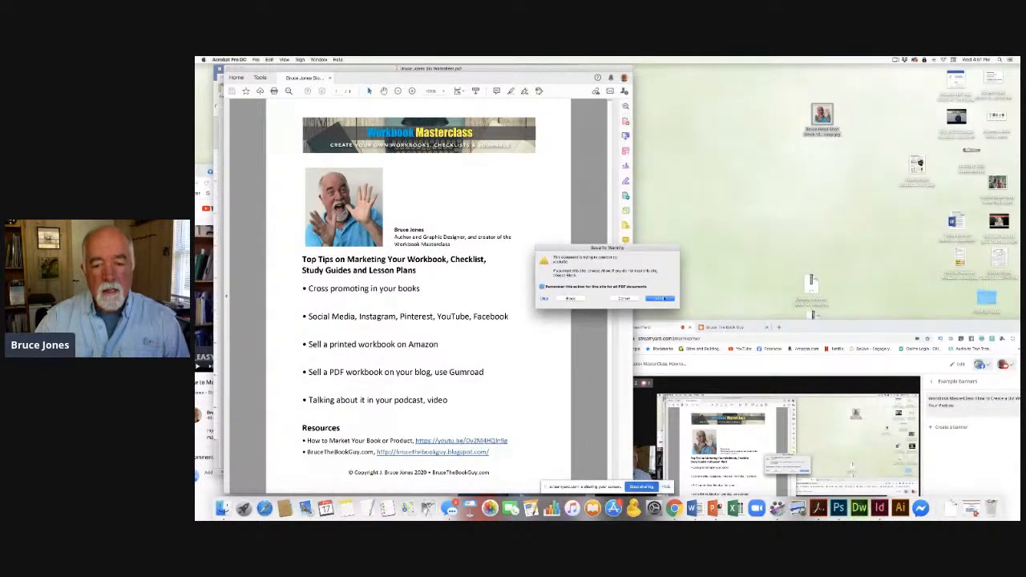
{"action": "left_click", "coordinate": [661, 299]}
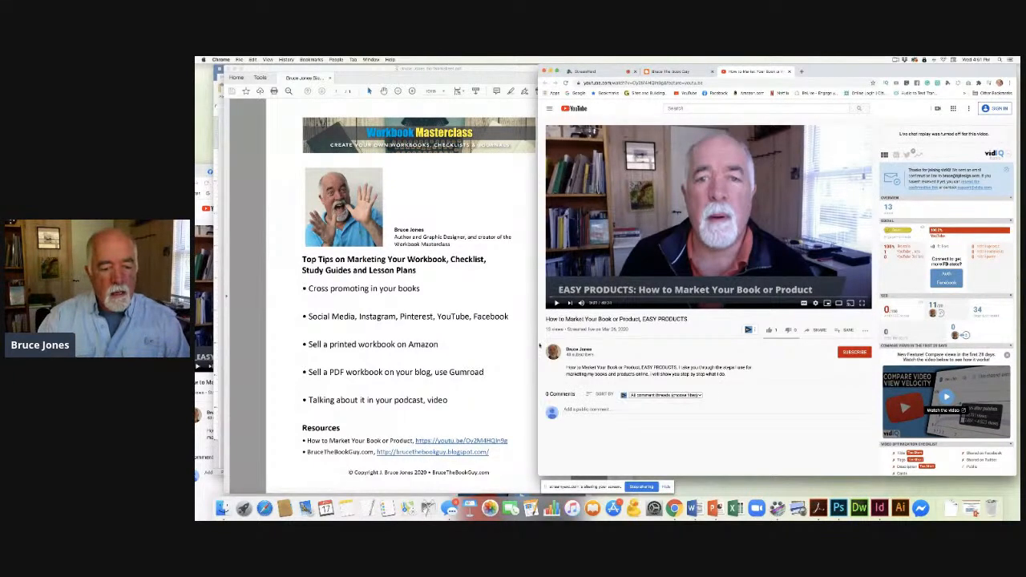
{"action": "left_click", "coordinate": [505, 377]}
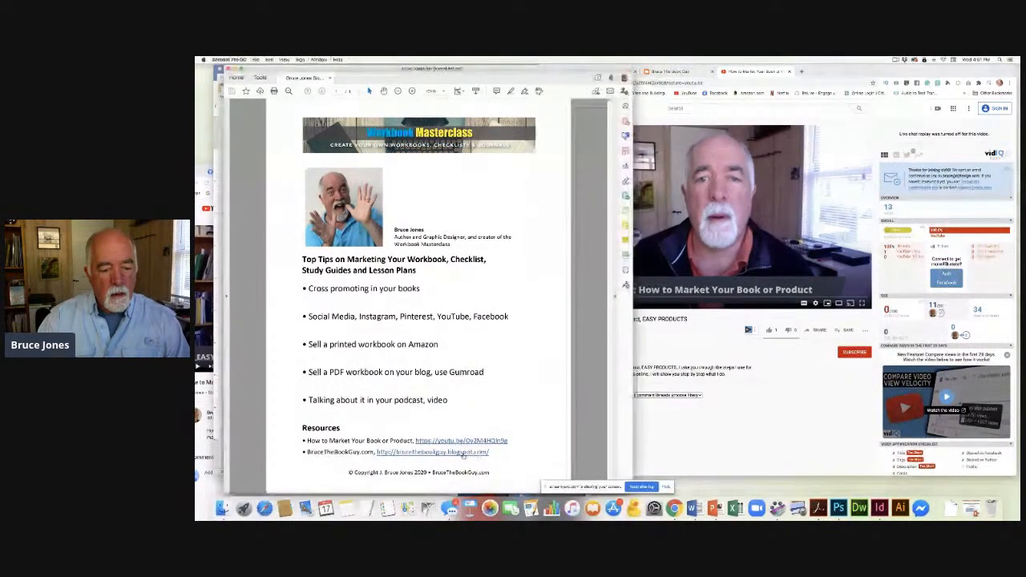
{"action": "left_click", "coordinate": [442, 453]}
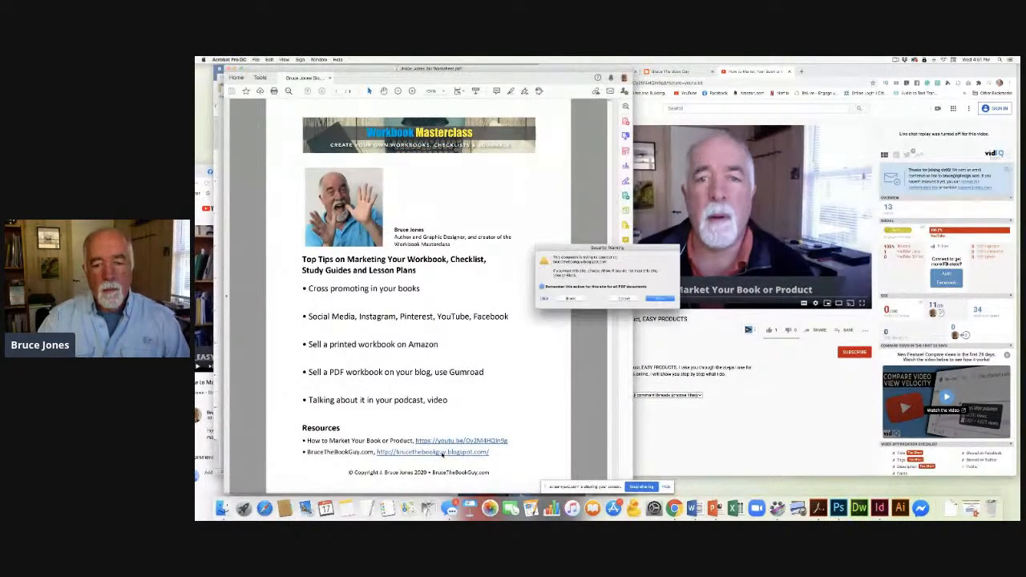
{"action": "left_click", "coordinate": [659, 298]}
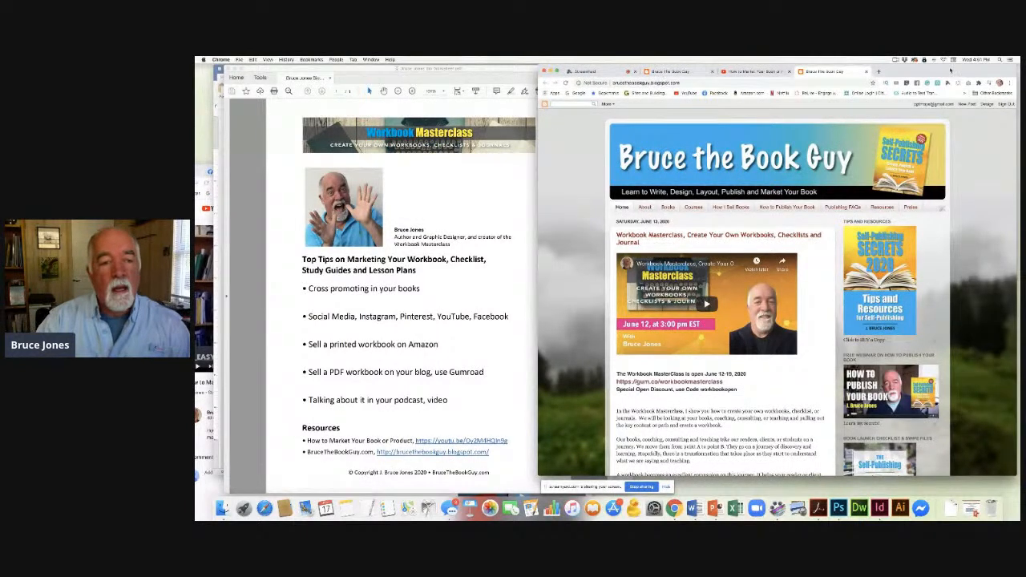
Step: Clear the PDF and browser windows aside, and switch the StreamYard broadcast layout to the solo camera view
{"action": "left_click_drag", "start_coordinate": [936, 73], "coordinate": [938, 192]}
{"action": "left_click_drag", "start_coordinate": [397, 81], "coordinate": [409, 264]}
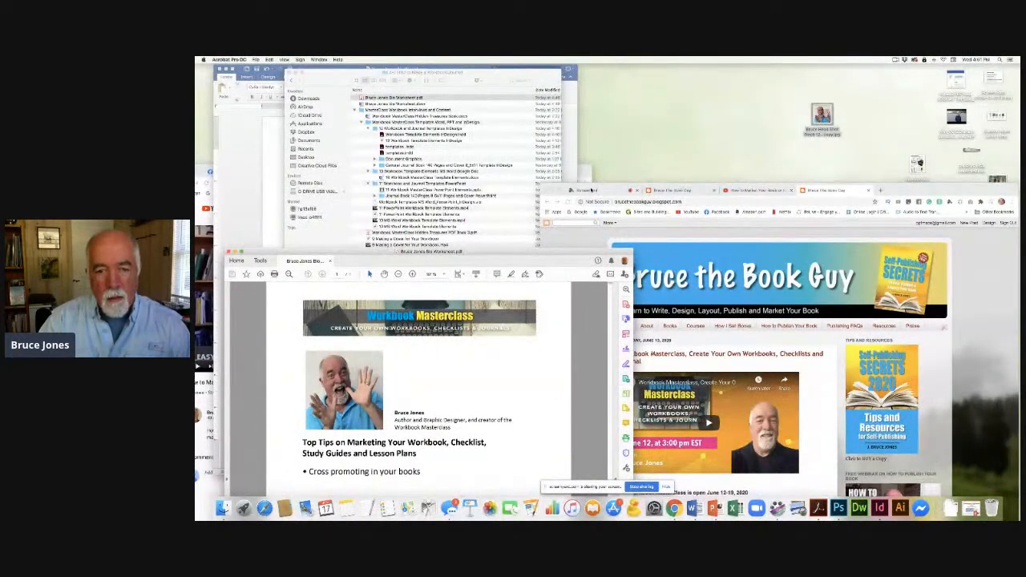
{"action": "left_click", "coordinate": [591, 189]}
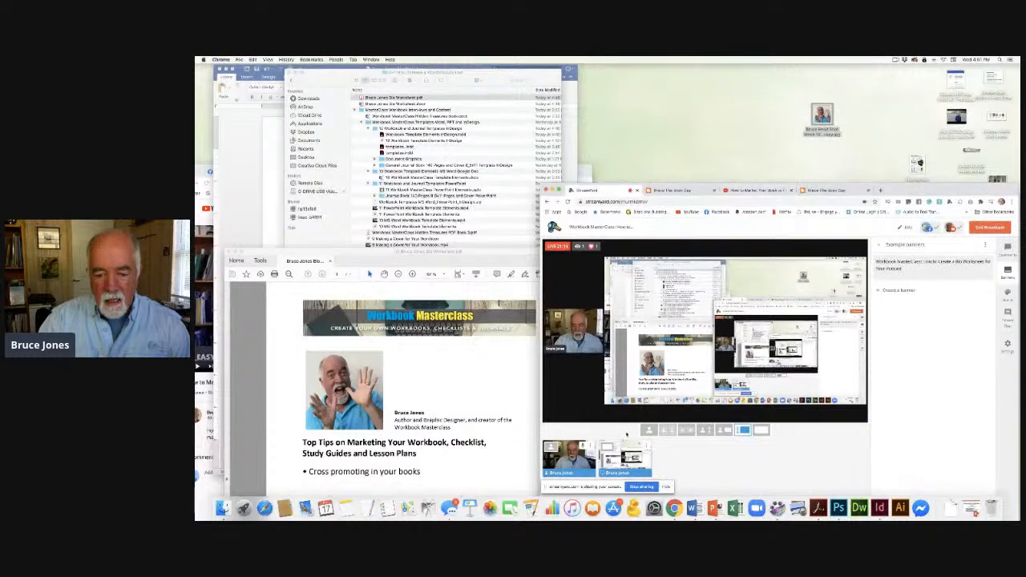
{"action": "left_click", "coordinate": [650, 431]}
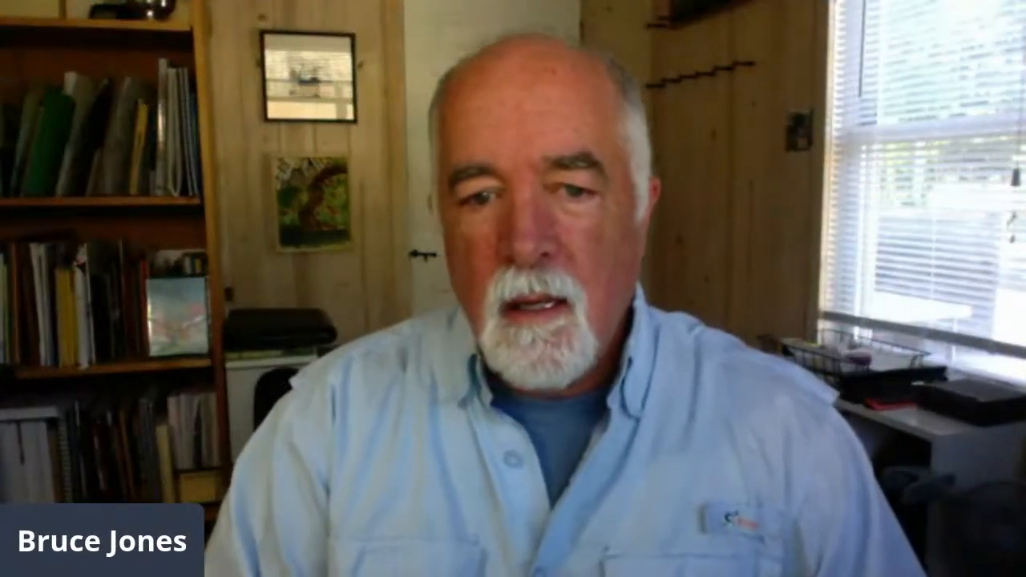